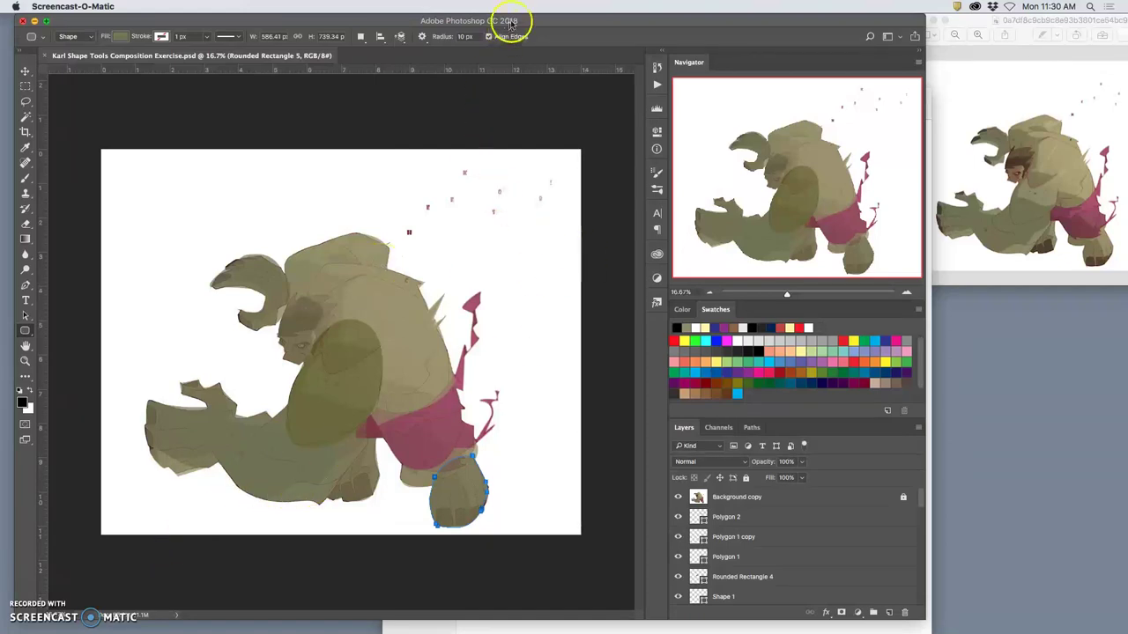
- Bring Photoshop forward, shift its window slightly right, and hide the textured reference painting
left_click(562, 20)
left_click_drag(568, 19, 614, 20)
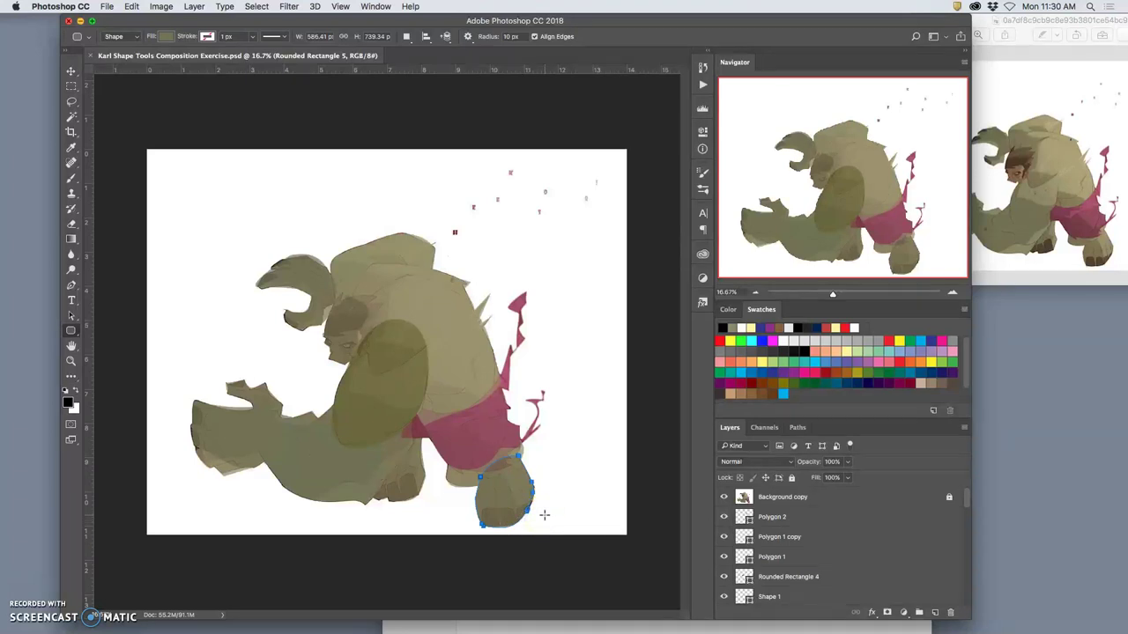
mouse_move(455, 548)
left_mouse_down()
mouse_move(488, 501)
mouse_move(477, 492)
left_mouse_up()
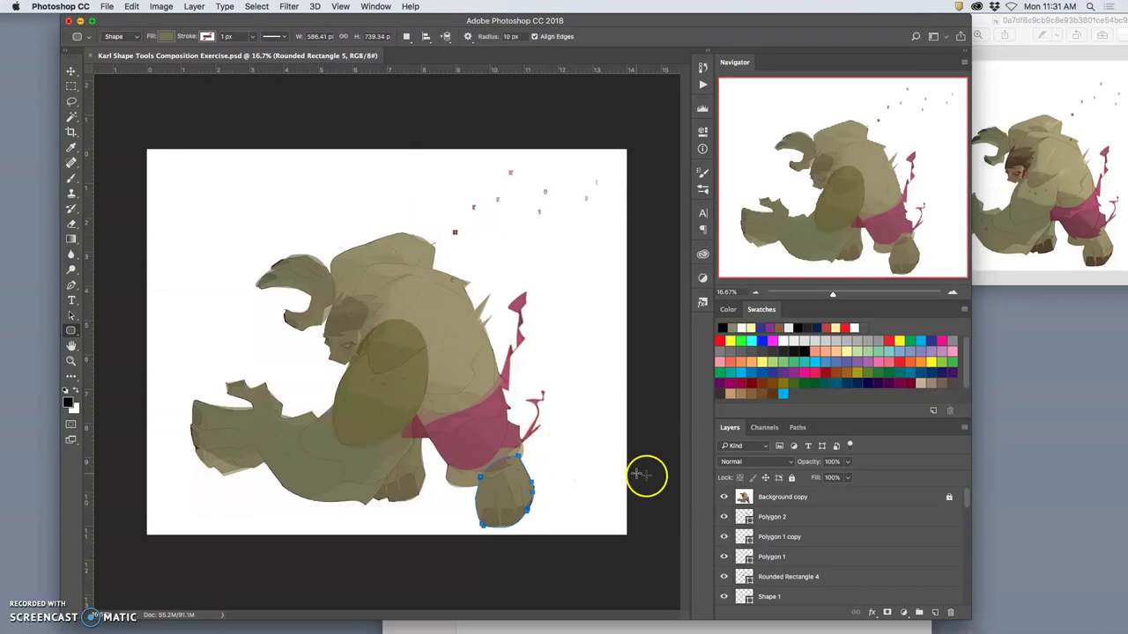
left_click(724, 497)
left_click(724, 497)
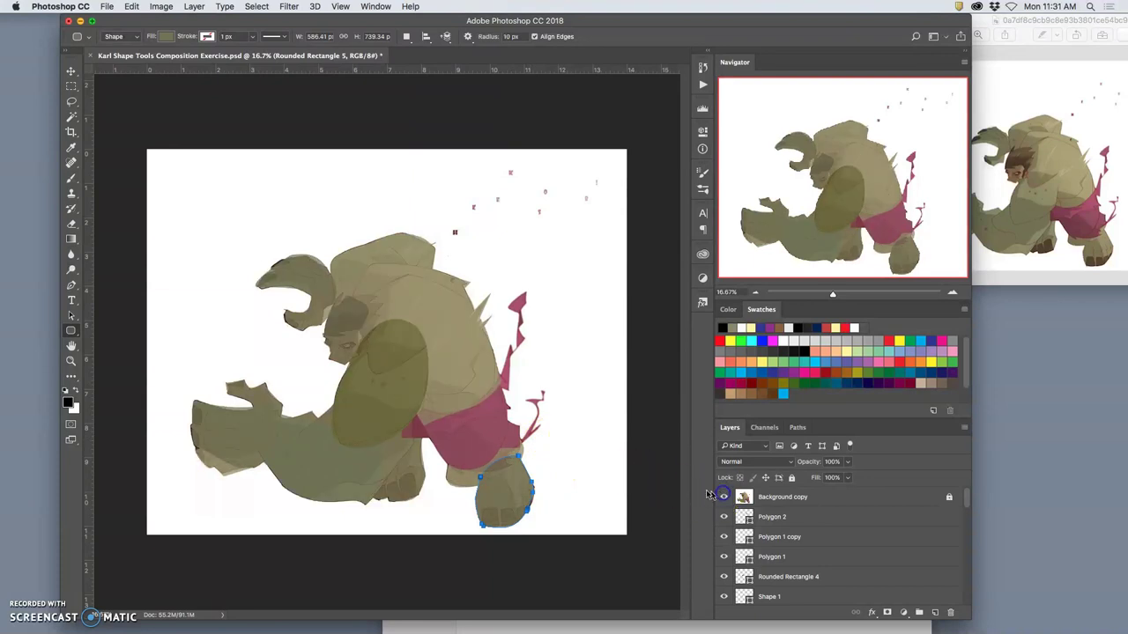
left_click(788, 538)
scroll(793, 546, "down", 10)
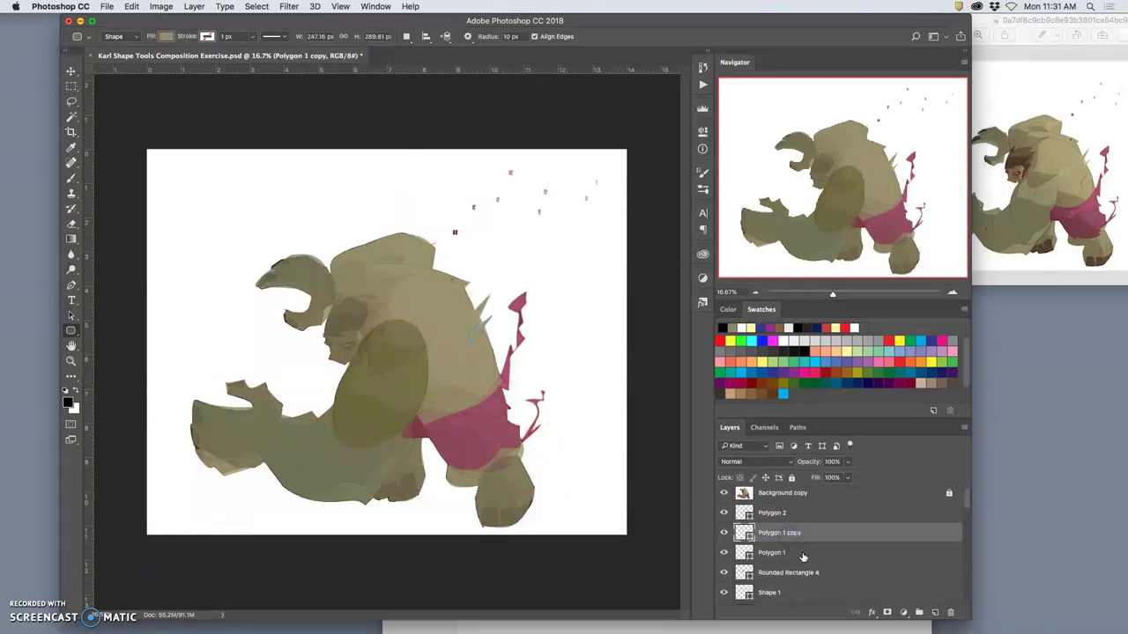
left_click(792, 595)
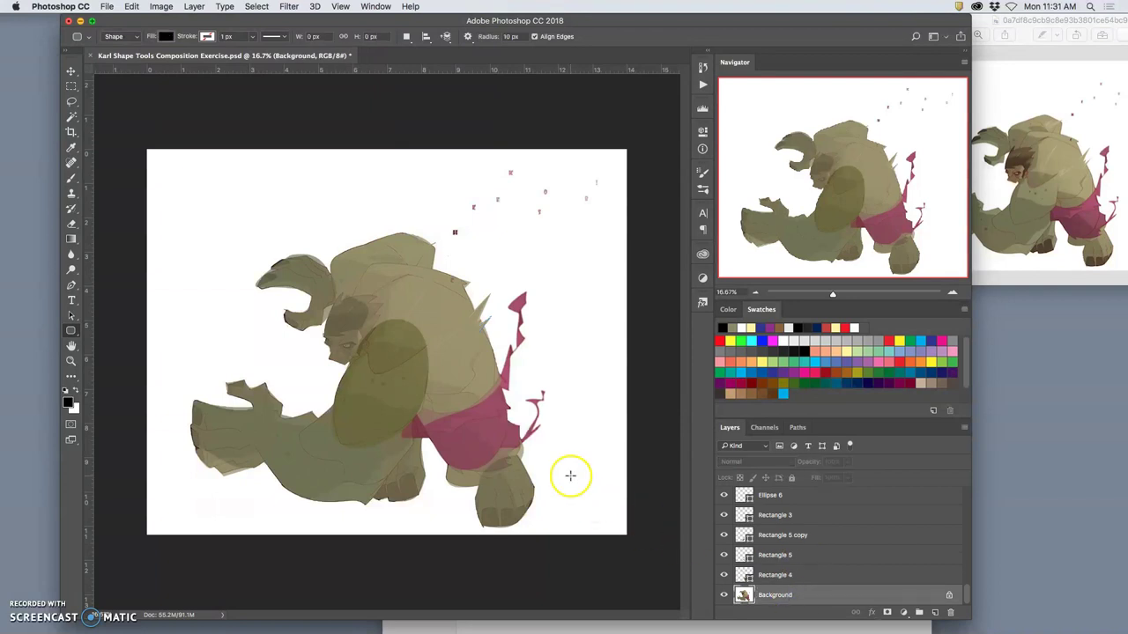
scroll(788, 511, "up", 10)
left_click(723, 497)
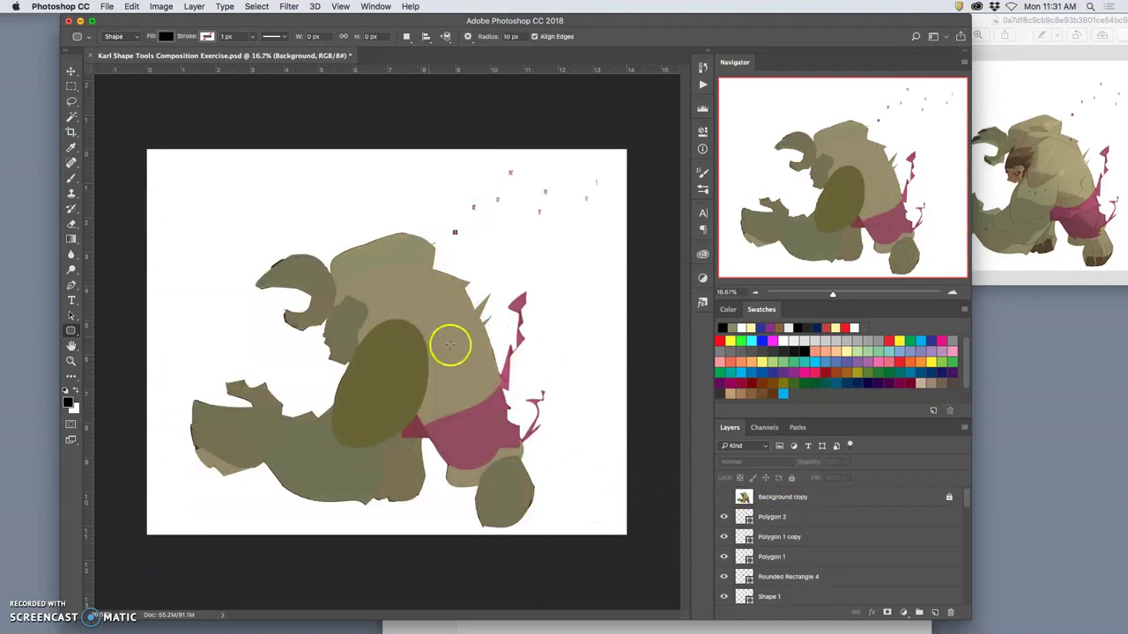
scroll(916, 568, "down", 10)
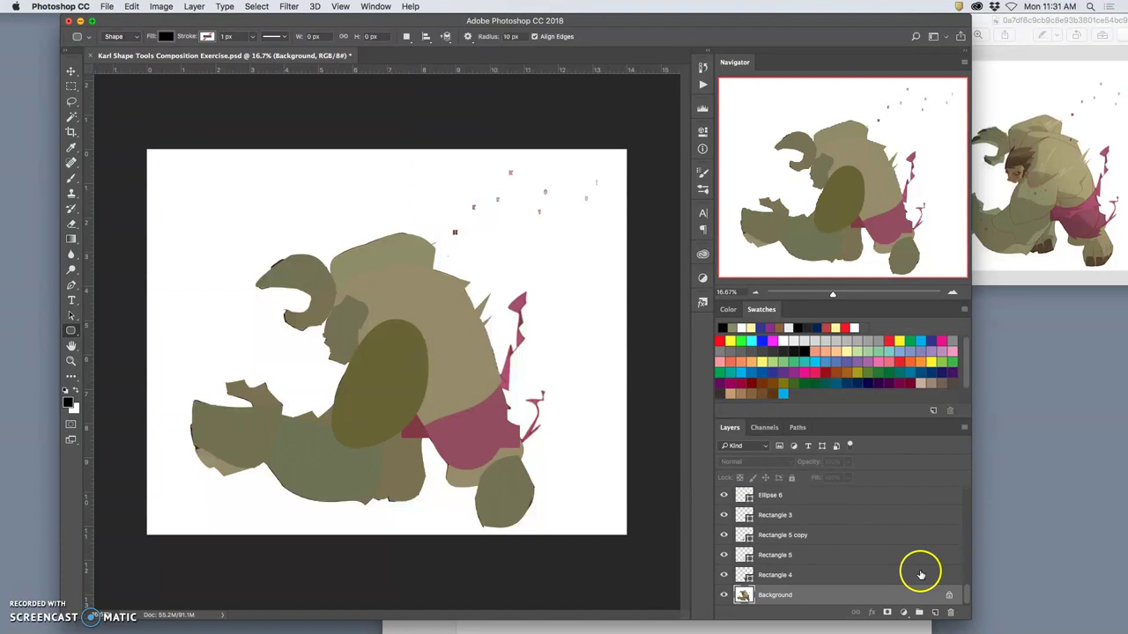
left_click(723, 595)
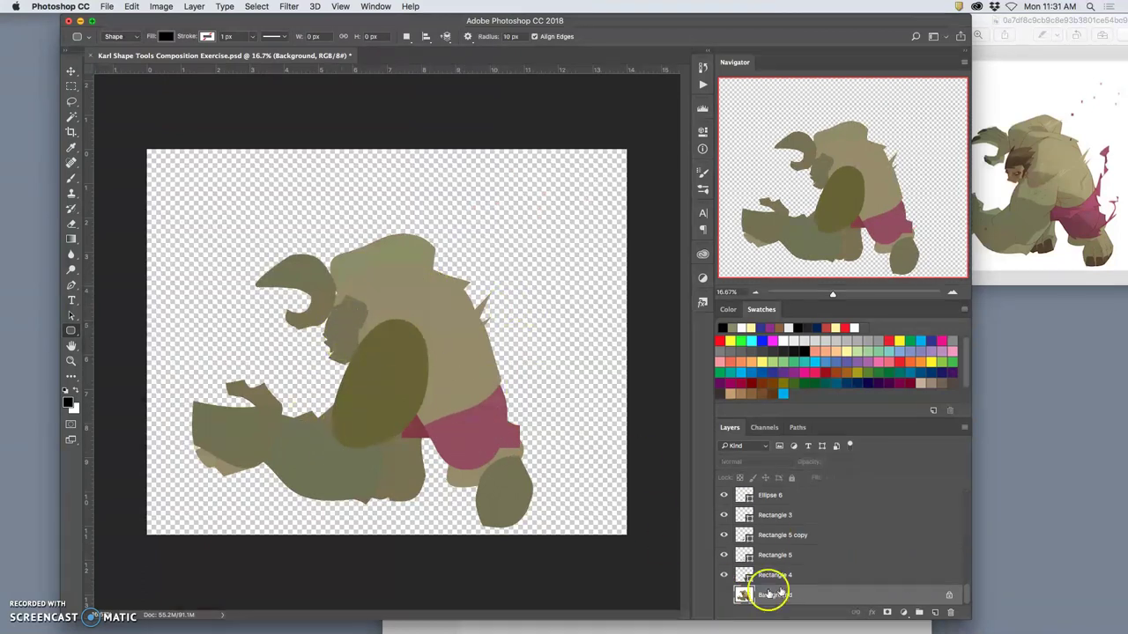
left_click(724, 594)
scroll(808, 544, "up", 10)
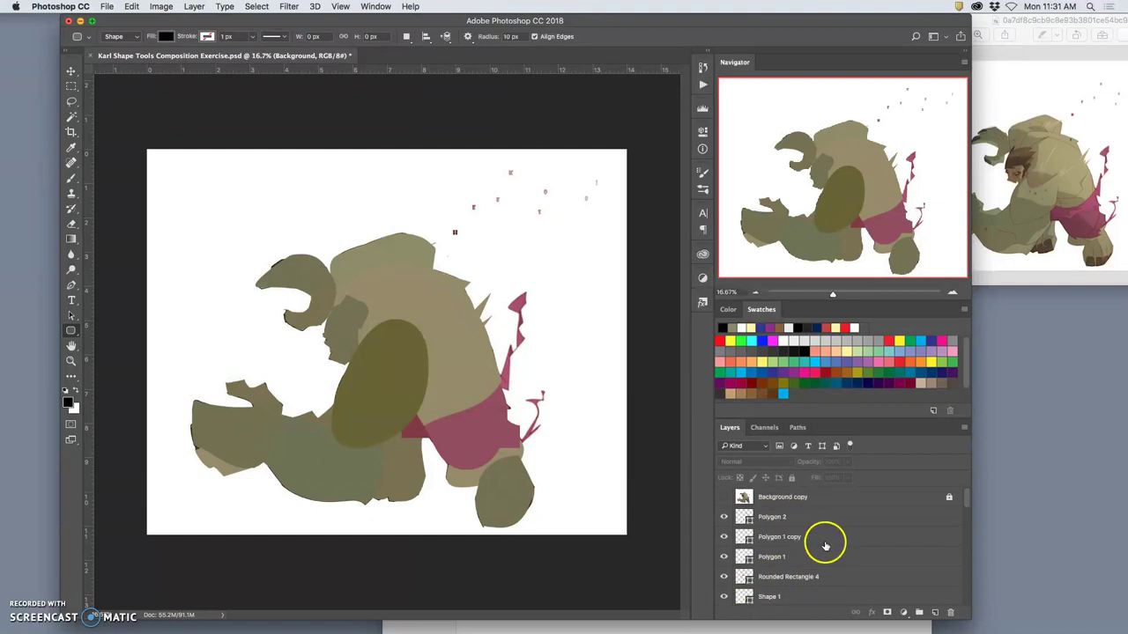
left_click(724, 497)
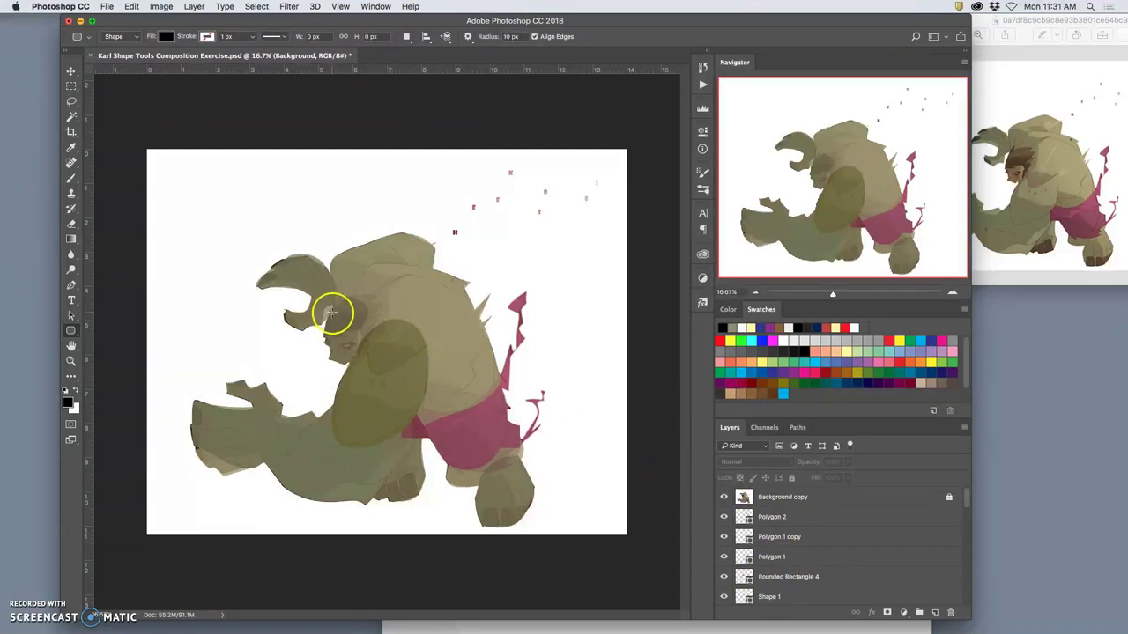
- Zoom in on the head, select Rectangle 5 copy 6 via Auto-Select, and start Free Transform
scroll(338, 314, "up", 5)
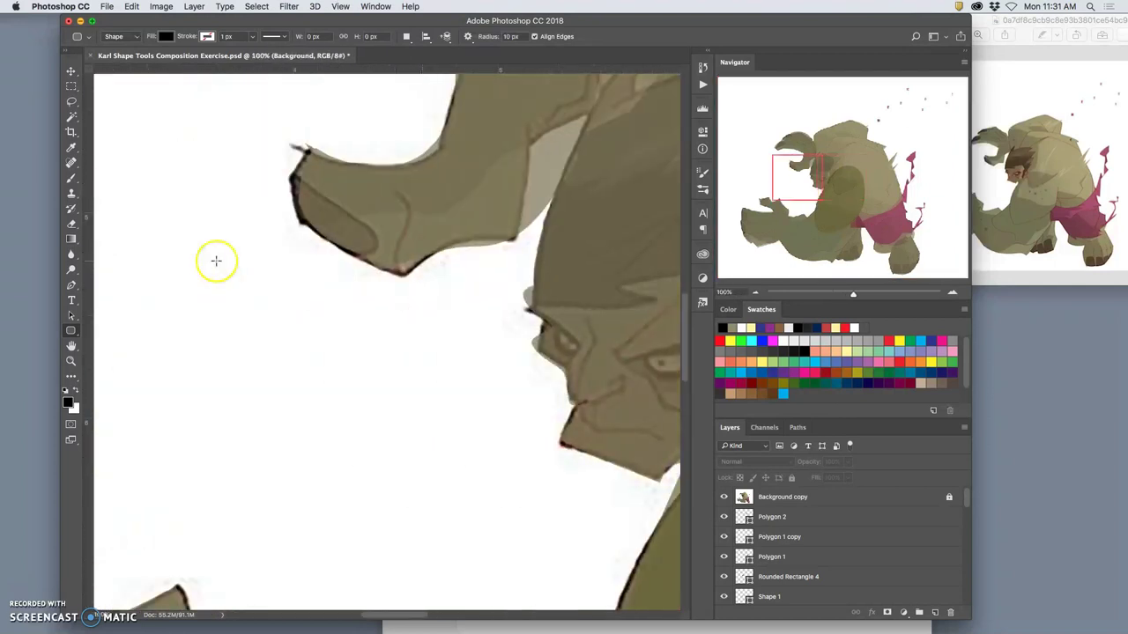
left_click_drag(546, 159, 305, 167)
left_click(71, 70)
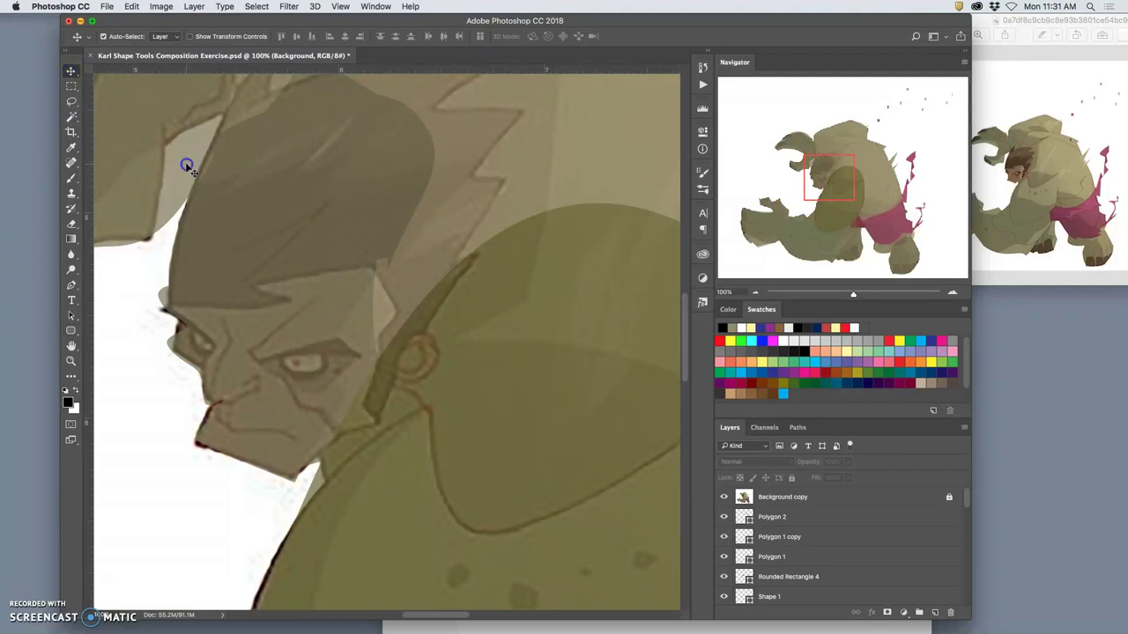
left_click(186, 166)
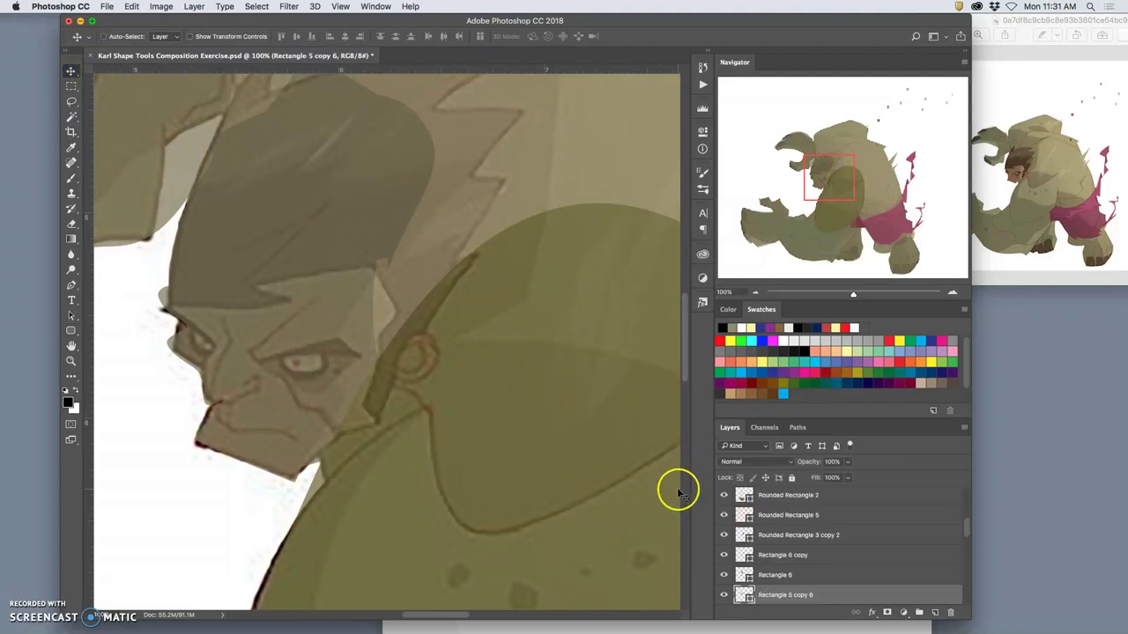
key("super+t")
scroll(538, 438, "left", 3)
scroll(538, 438, "up", 4)
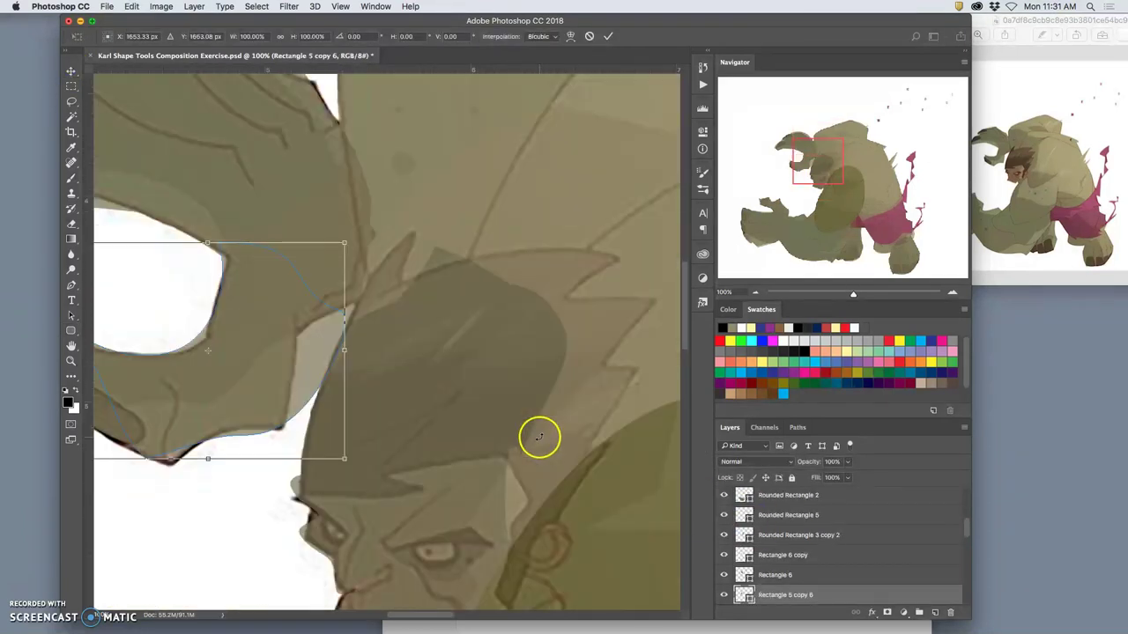
scroll(538, 438, "left", 2)
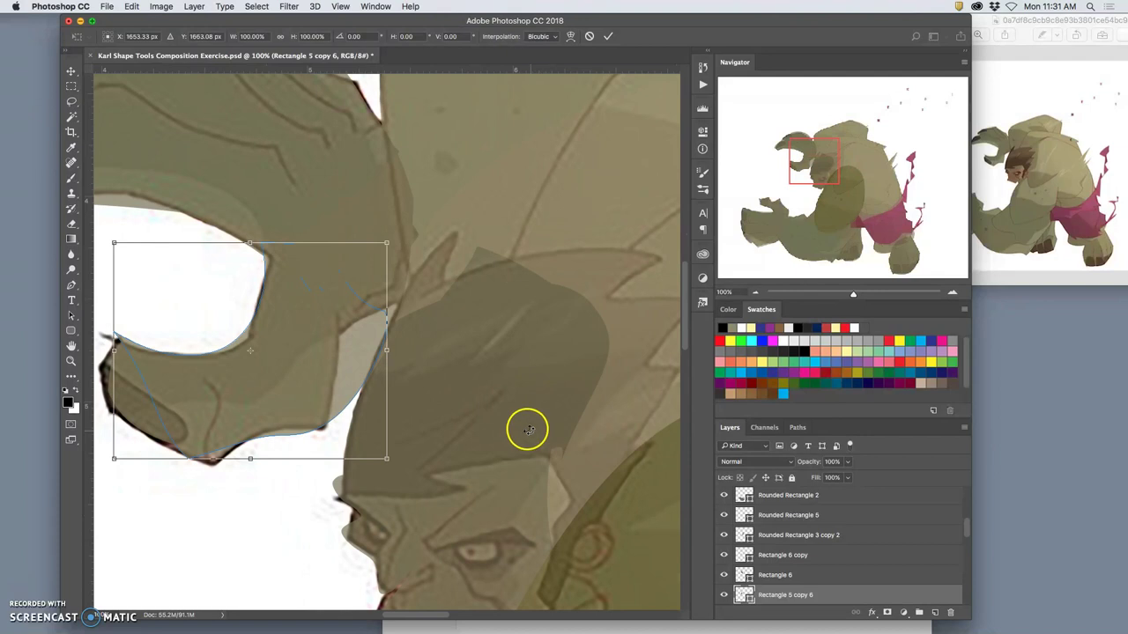
- Switch the transform to Warp and pull the shape's lower-right area, bottom curve and upper-right edge
right_click(318, 348)
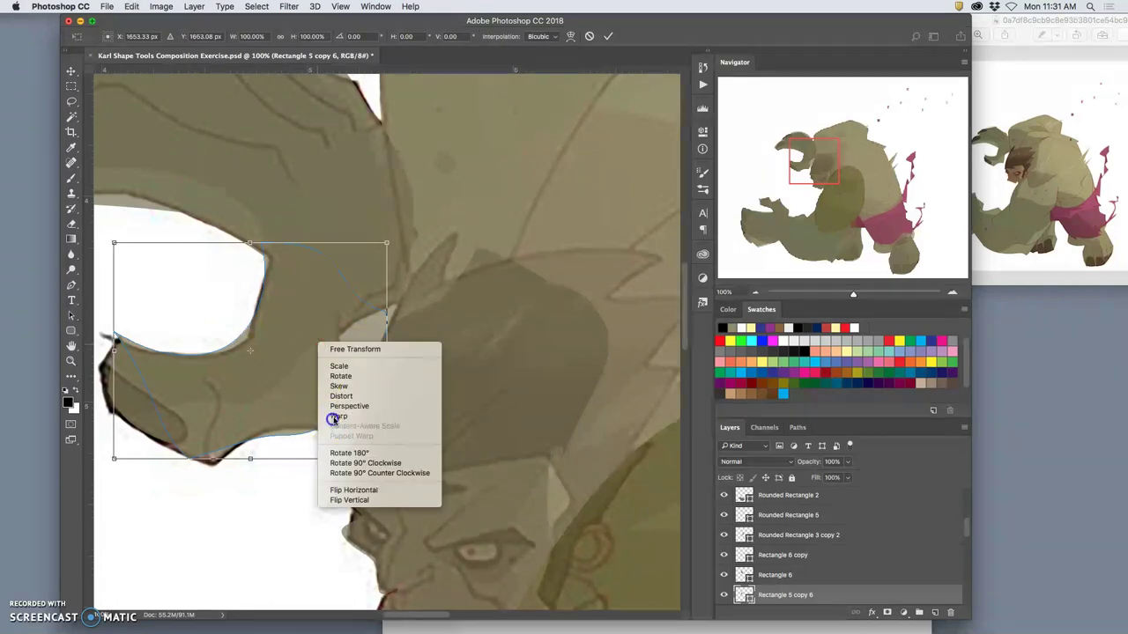
left_click(335, 421)
left_click_drag(389, 389, 305, 288)
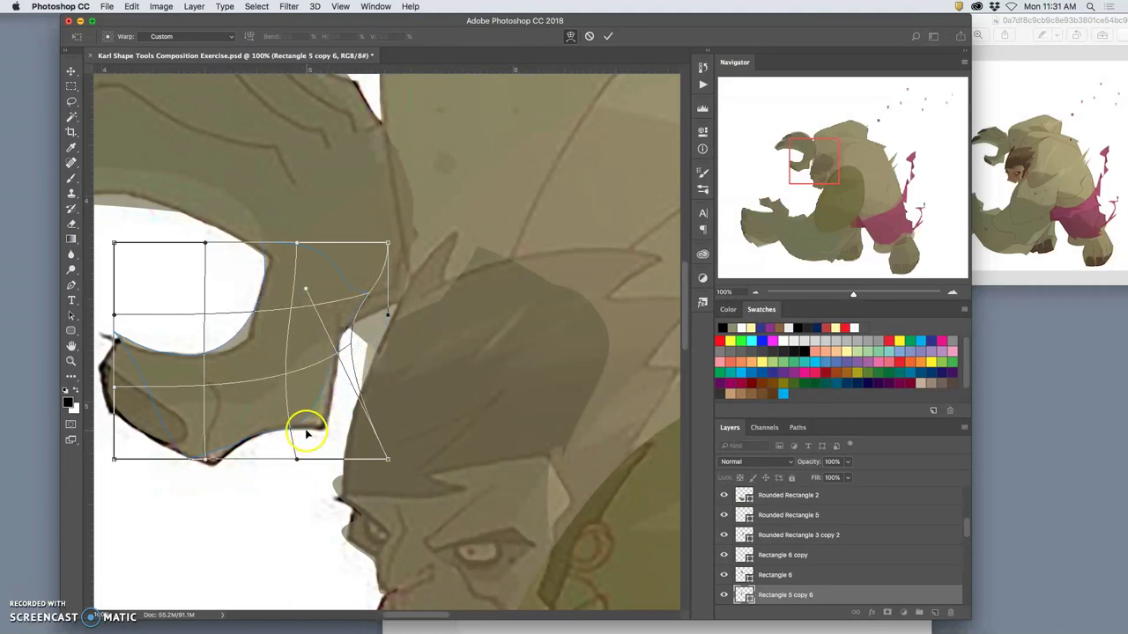
mouse_move(307, 432)
left_mouse_down()
mouse_move(334, 423)
mouse_move(325, 438)
left_mouse_up()
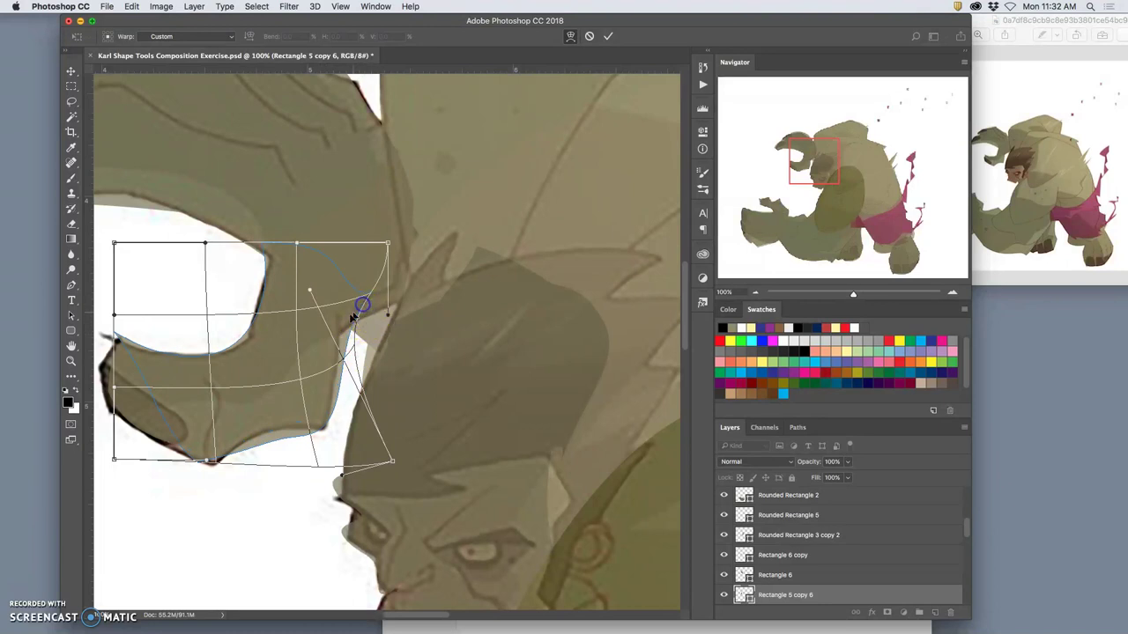
left_click_drag(352, 314, 344, 310)
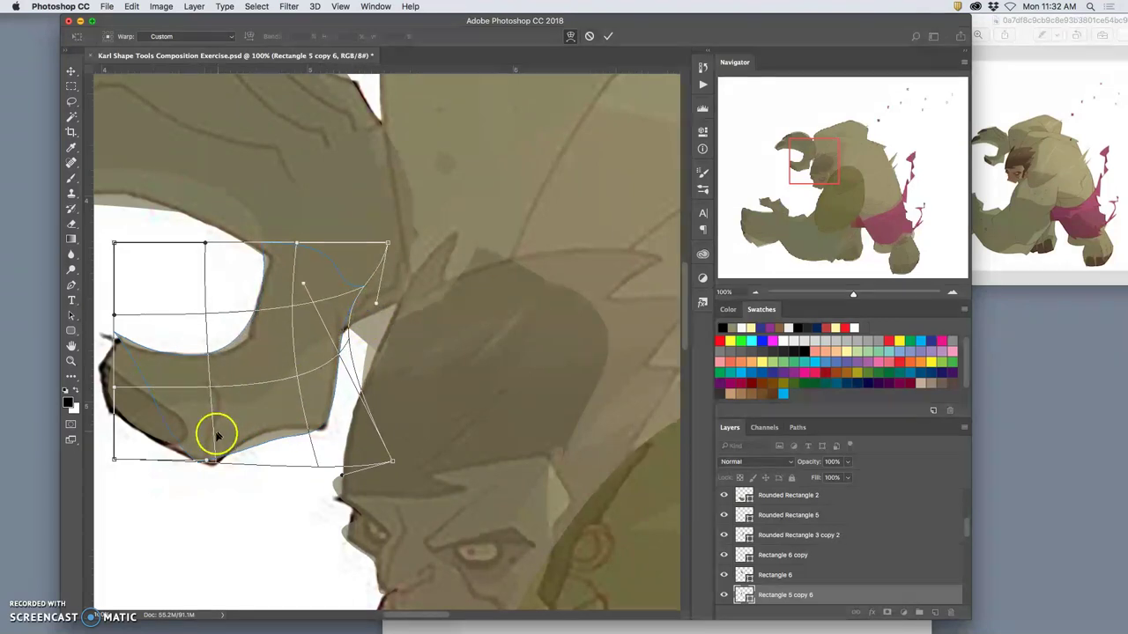
left_click_drag(217, 436, 209, 445)
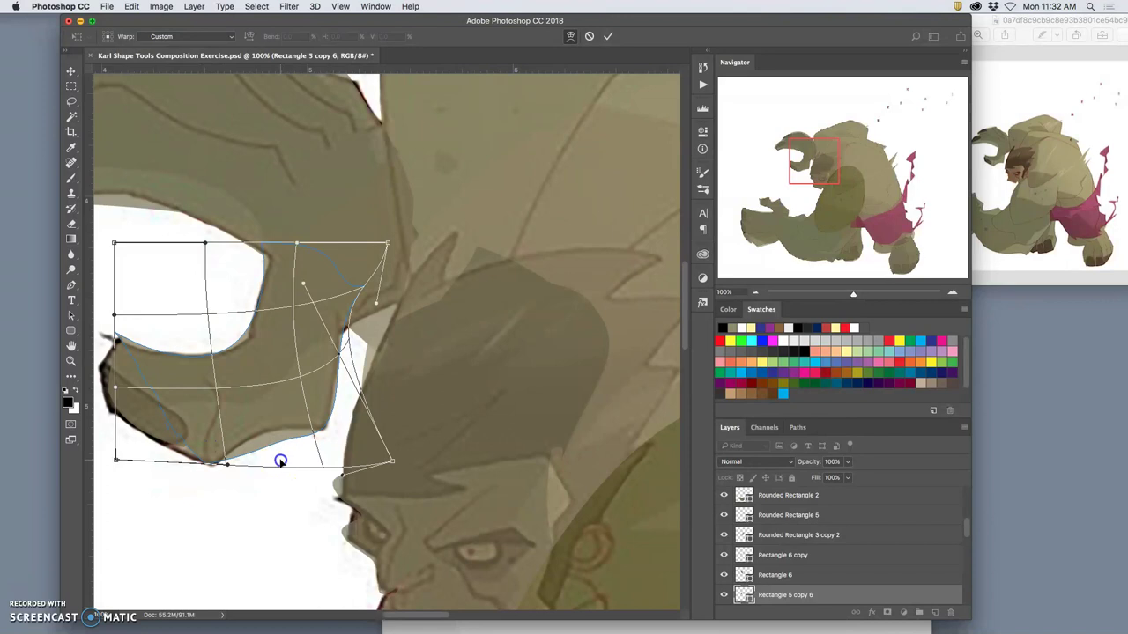
- Reshape the lower-left corner, left edge and bottom curve along the hair tuft, then commit the warp
left_click_drag(194, 443, 240, 476)
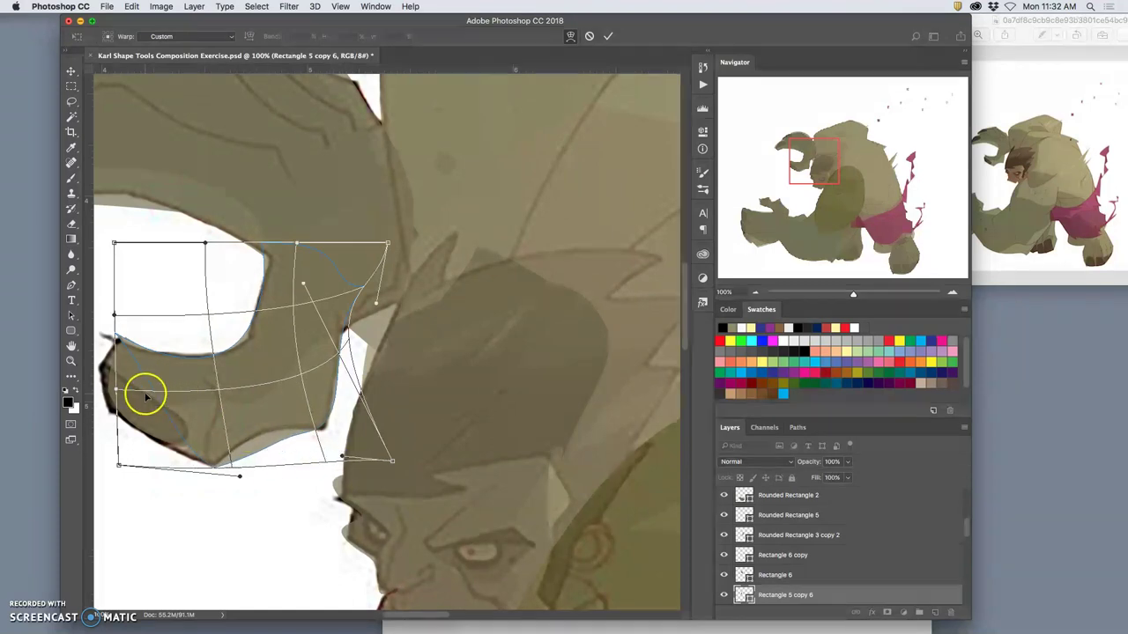
mouse_move(143, 390)
left_mouse_down()
mouse_move(136, 376)
mouse_move(129, 390)
mouse_move(144, 380)
left_mouse_up()
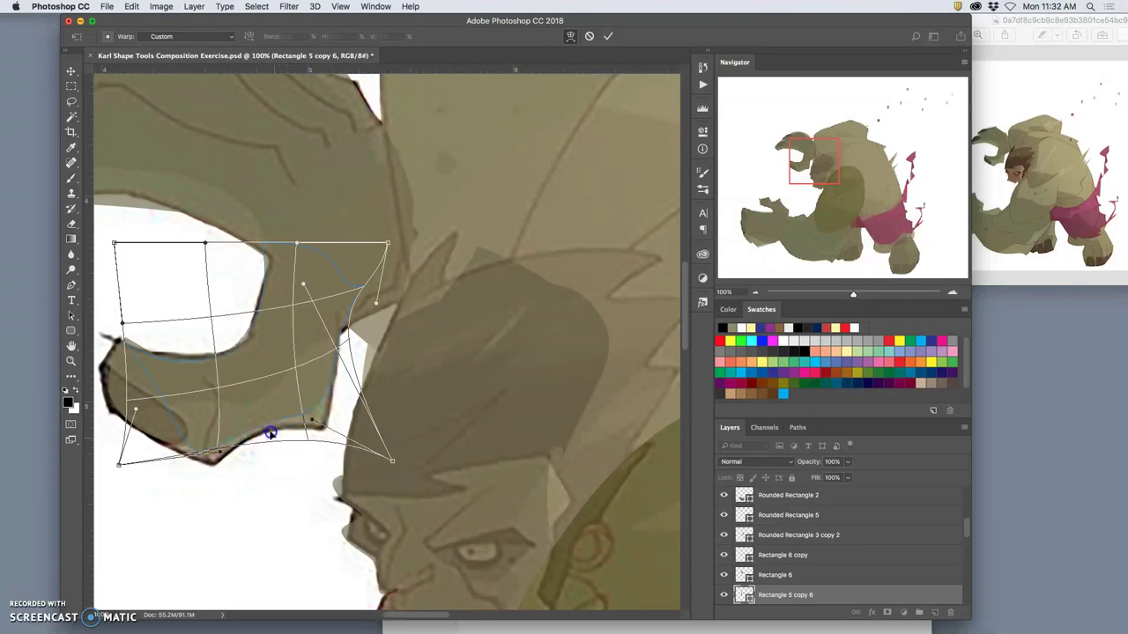
left_click_drag(122, 458, 157, 531)
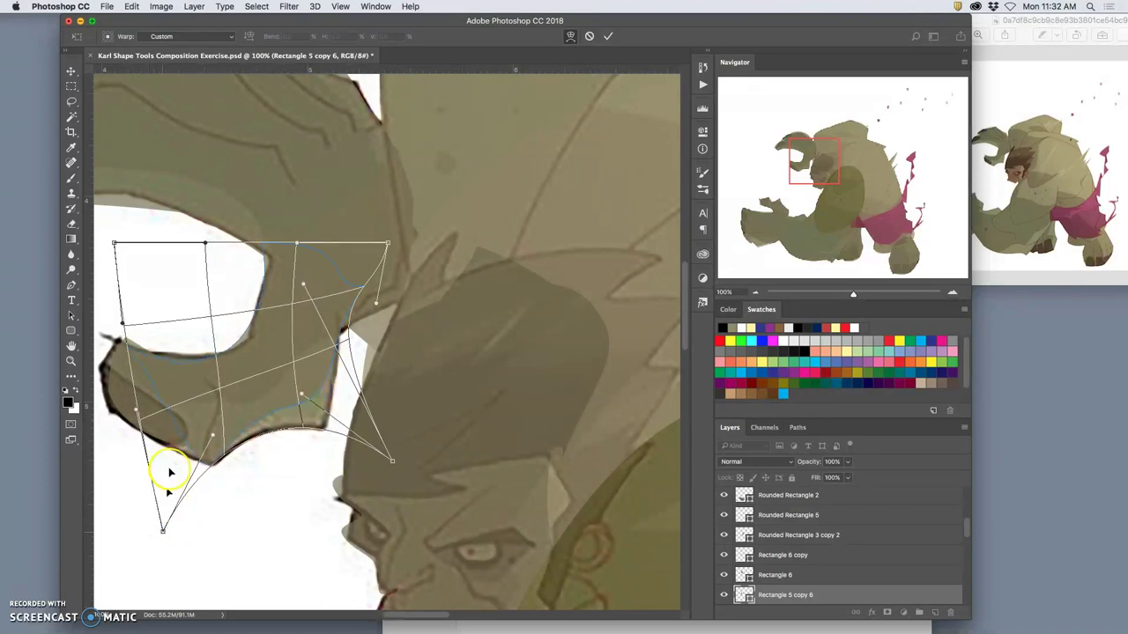
left_click_drag(164, 458, 153, 440)
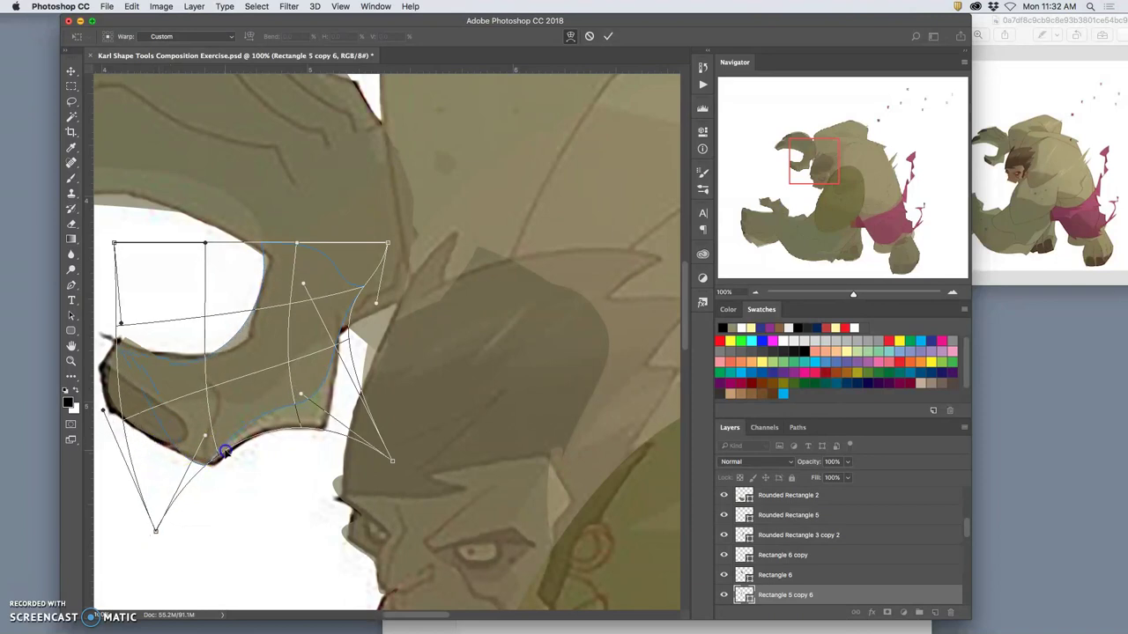
left_click_drag(297, 433, 367, 443)
left_click_drag(244, 469, 243, 451)
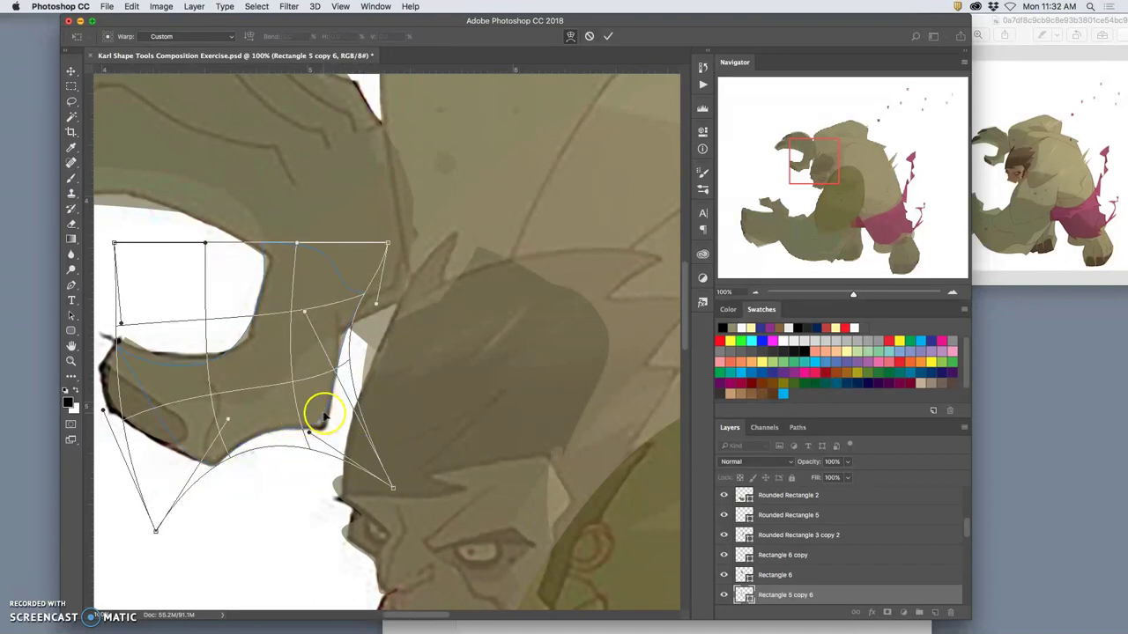
key("Return")
- Select Rectangle 6, warp its bottom-right corner up and push its middle down
left_click(374, 339)
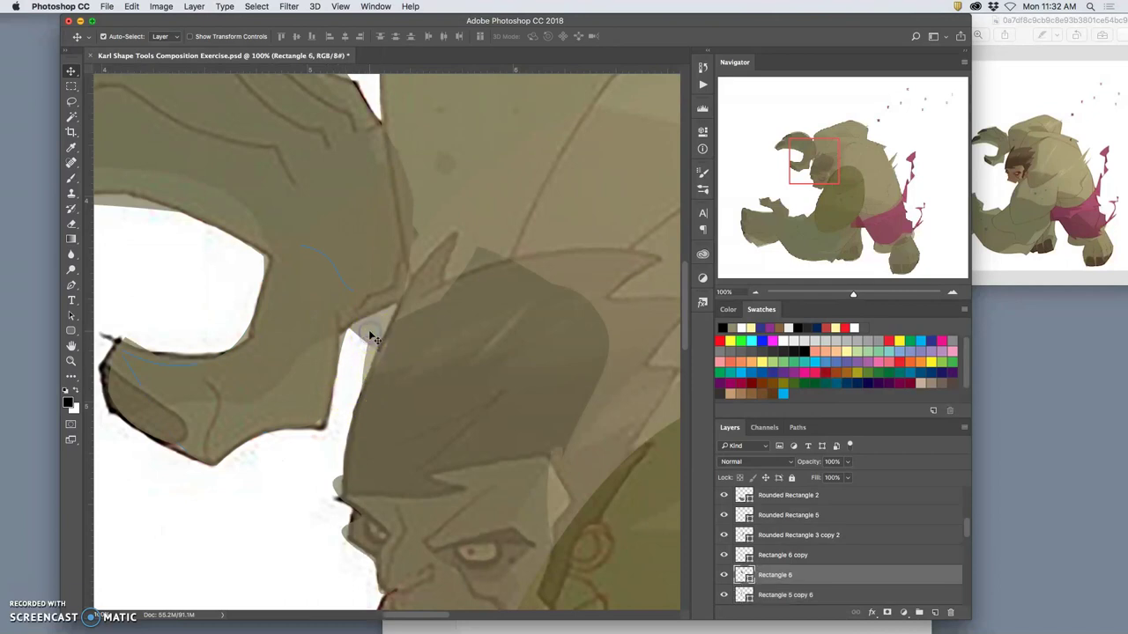
key("ctrl+t")
right_click(373, 326)
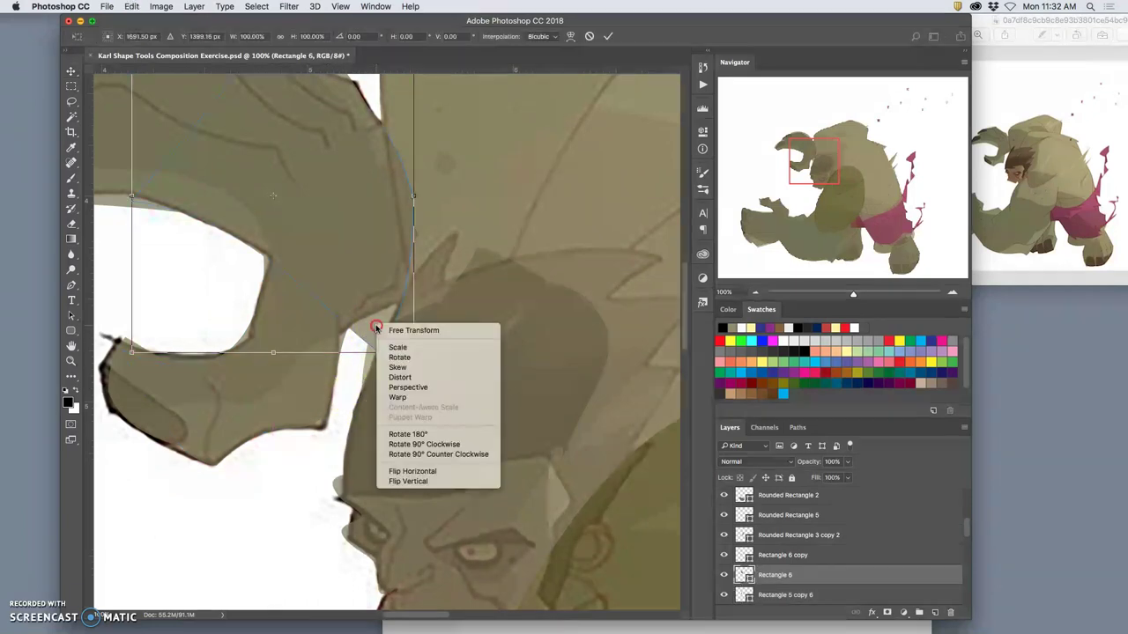
left_click(398, 398)
left_click_drag(414, 353, 456, 275)
left_click_drag(334, 282, 327, 317)
- Warp Rectangle 6's left and lower-right edges along the hair outline, commit, and select Ellipse 1
left_click_drag(208, 247, 250, 249)
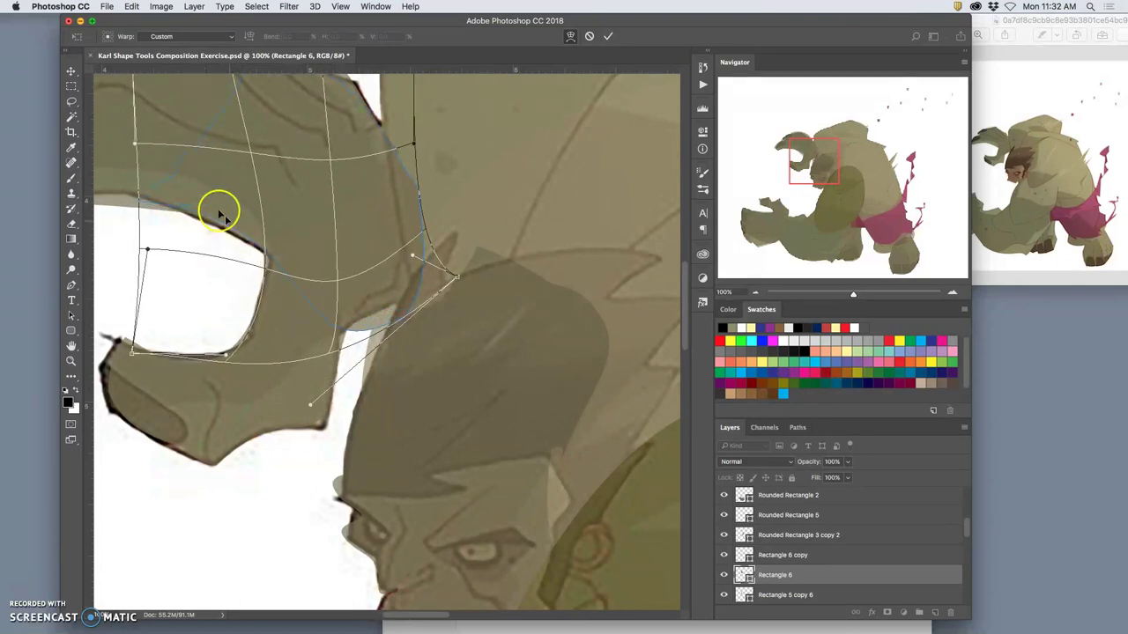
left_click_drag(221, 214, 205, 198)
left_click(403, 335)
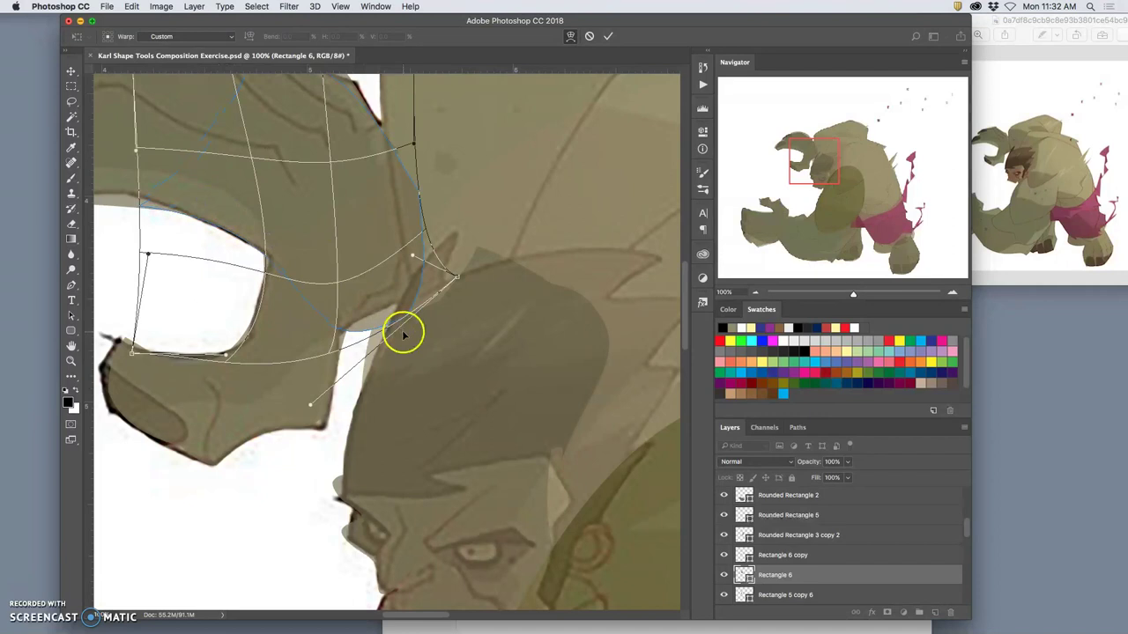
left_click_drag(399, 319, 324, 325)
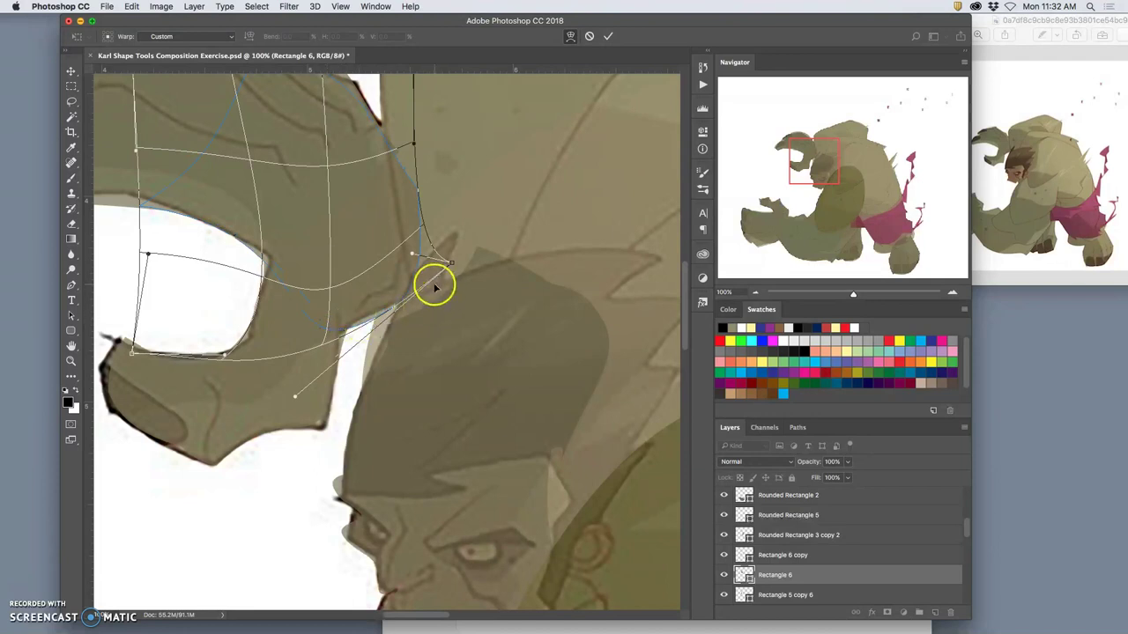
key("Return")
left_click(378, 322)
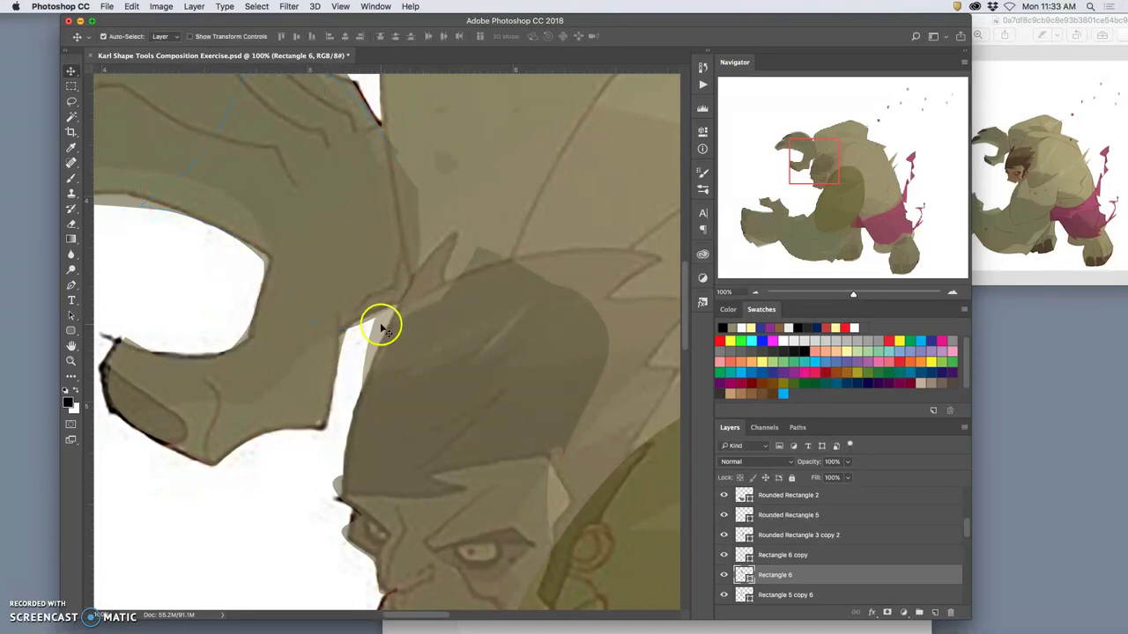
- Warp Ellipse 1, bending its top and pulling its left edge down the head outline
key("ctrl+t")
right_click(398, 325)
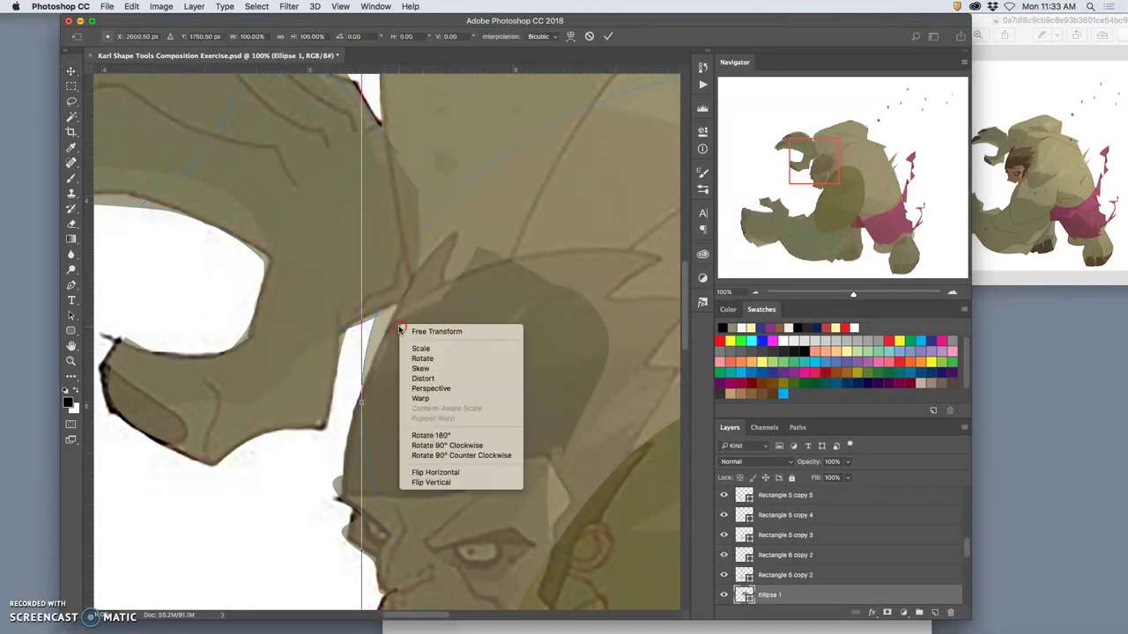
key("Return")
left_click_drag(396, 294, 426, 274)
left_click_drag(410, 393, 387, 458)
left_click(422, 305)
left_click_drag(396, 325, 402, 332)
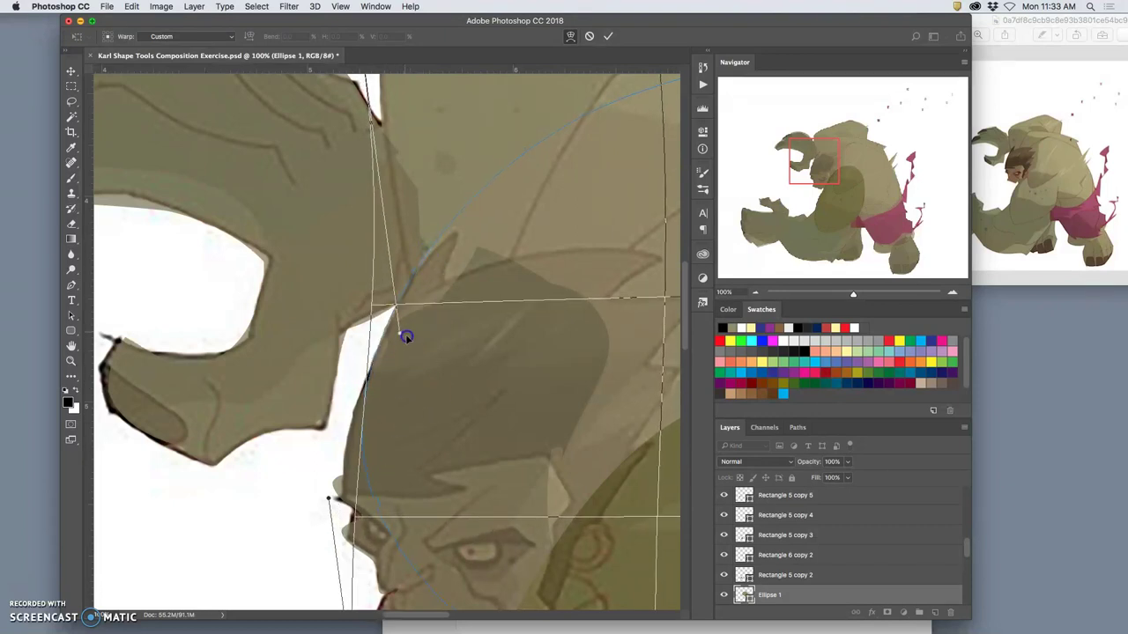
- Fine-tune the head ellipse's left curve and corner point, then commit the warp
left_click(397, 441)
left_click(840, 574)
scroll(810, 559, "up", 4)
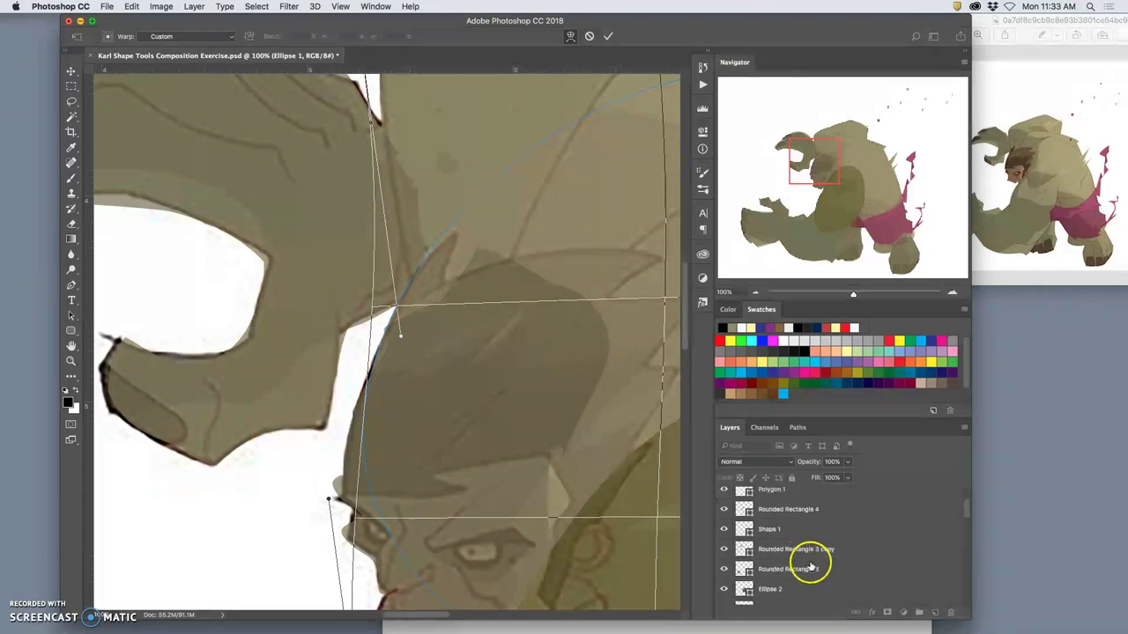
scroll(755, 551, "down", 5)
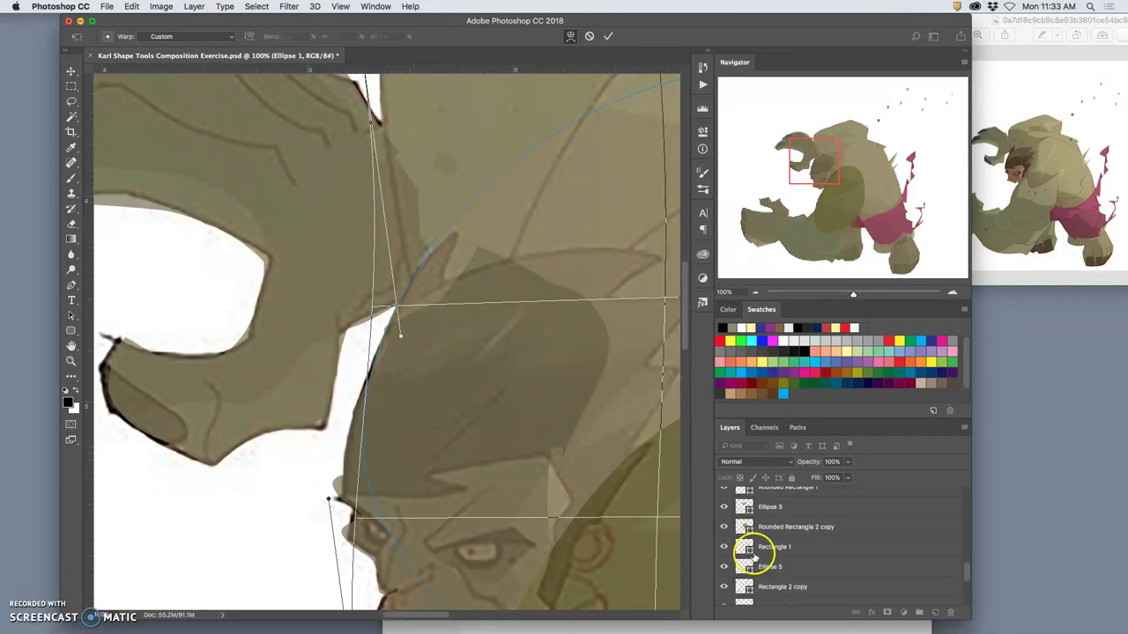
scroll(747, 572, "up", 4)
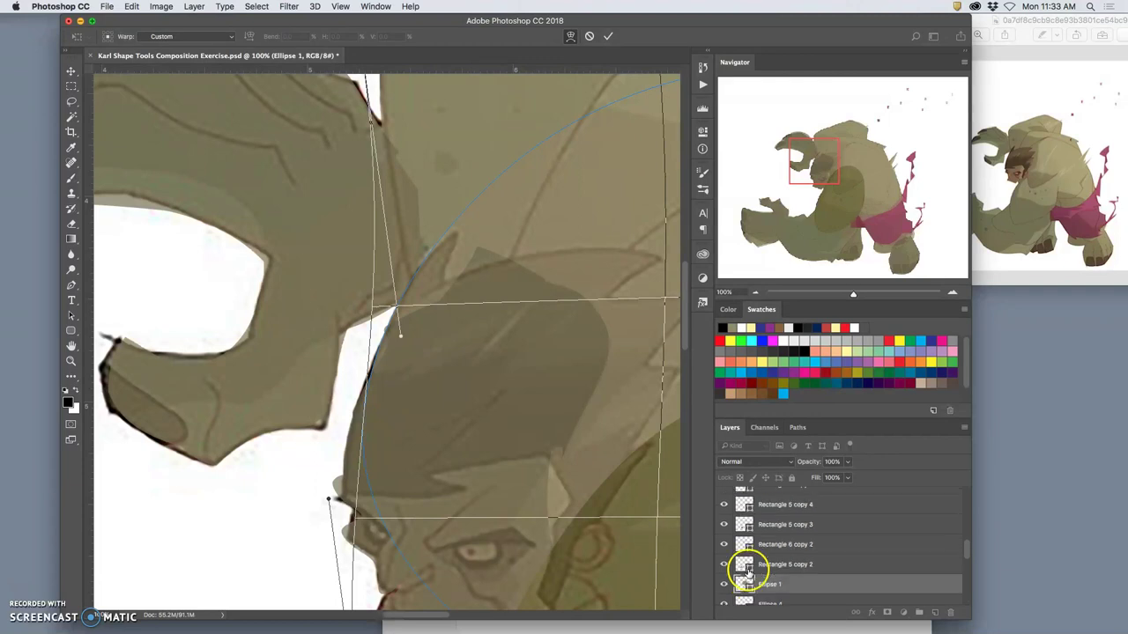
left_click_drag(375, 409, 373, 409)
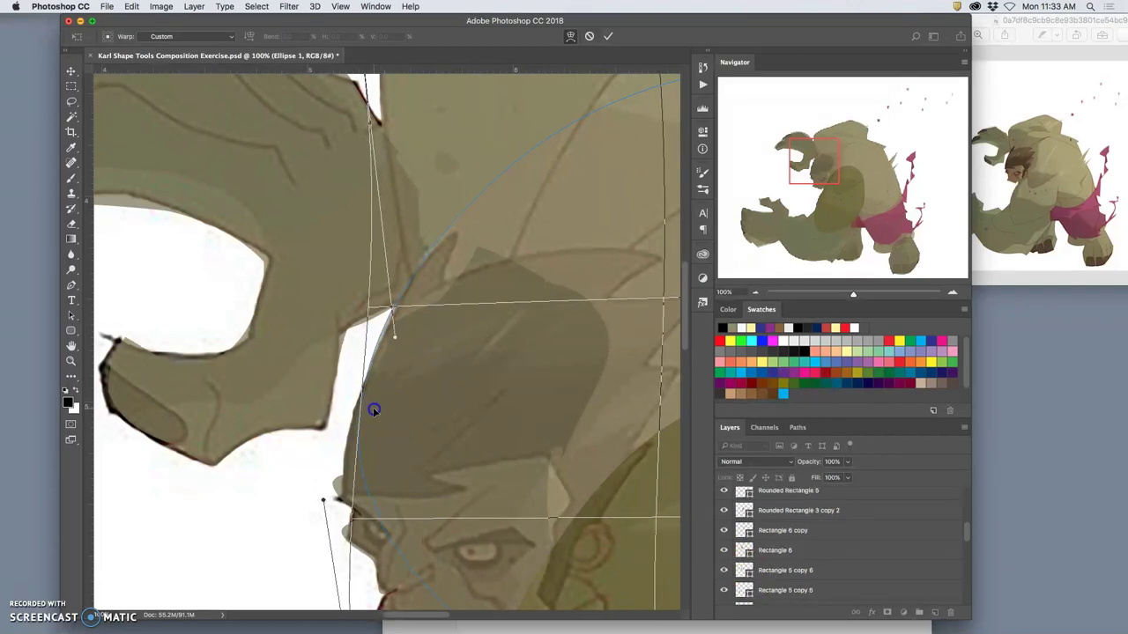
left_click_drag(426, 270, 429, 269)
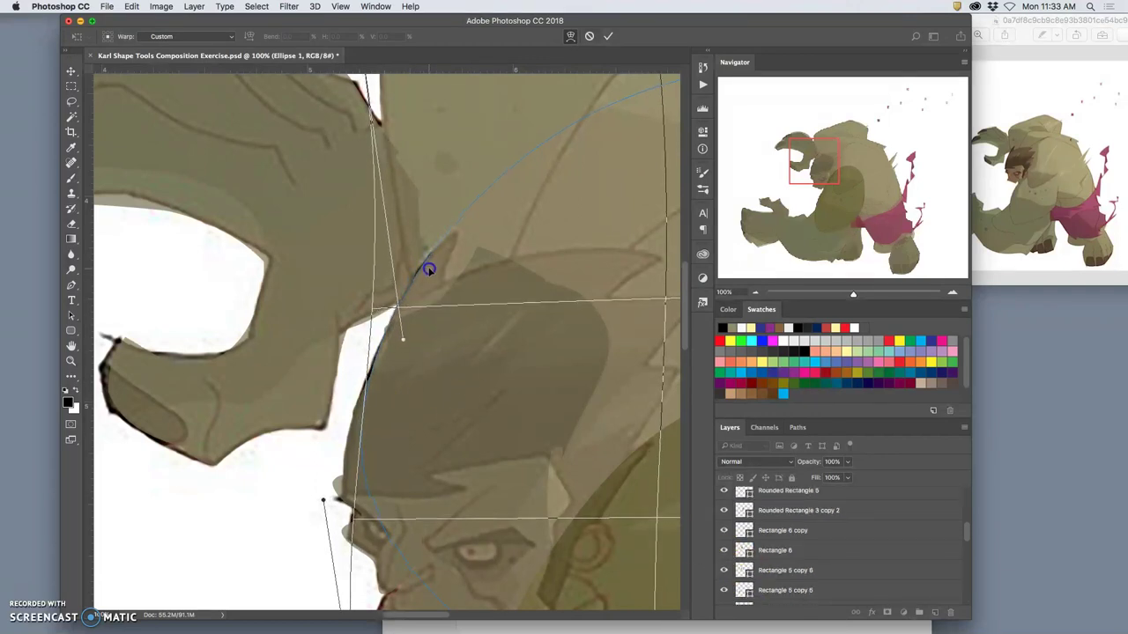
left_click_drag(368, 438, 368, 441)
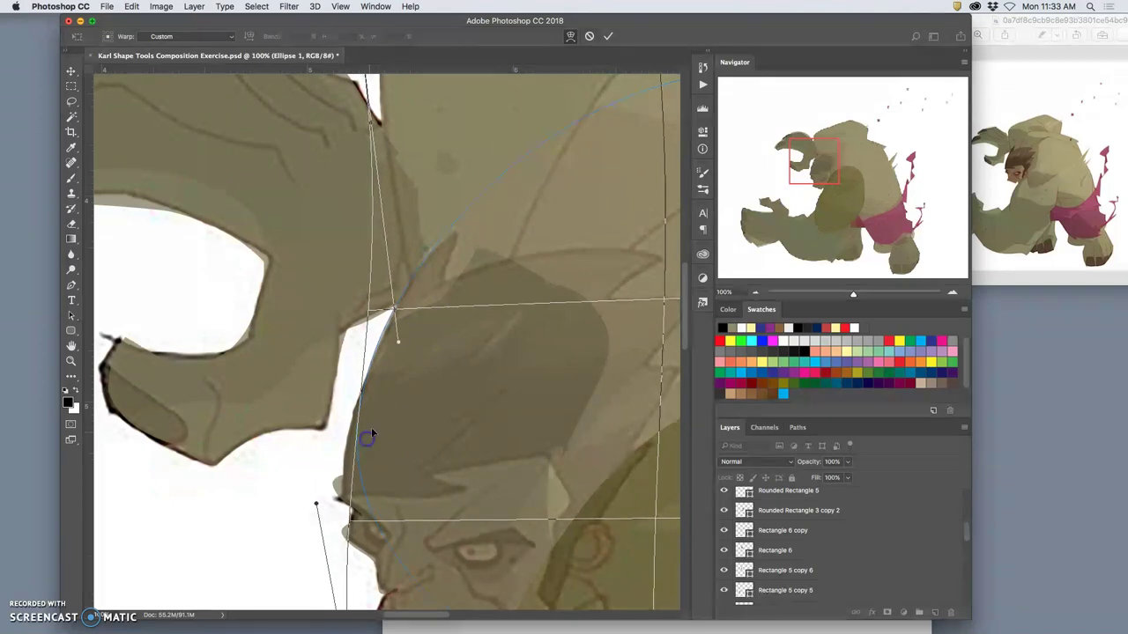
key("Return")
- Select Shape 1 and warp its left side and nose bulge along the face profile
scroll(463, 402, "down", 2)
scroll(463, 403, "right", 2)
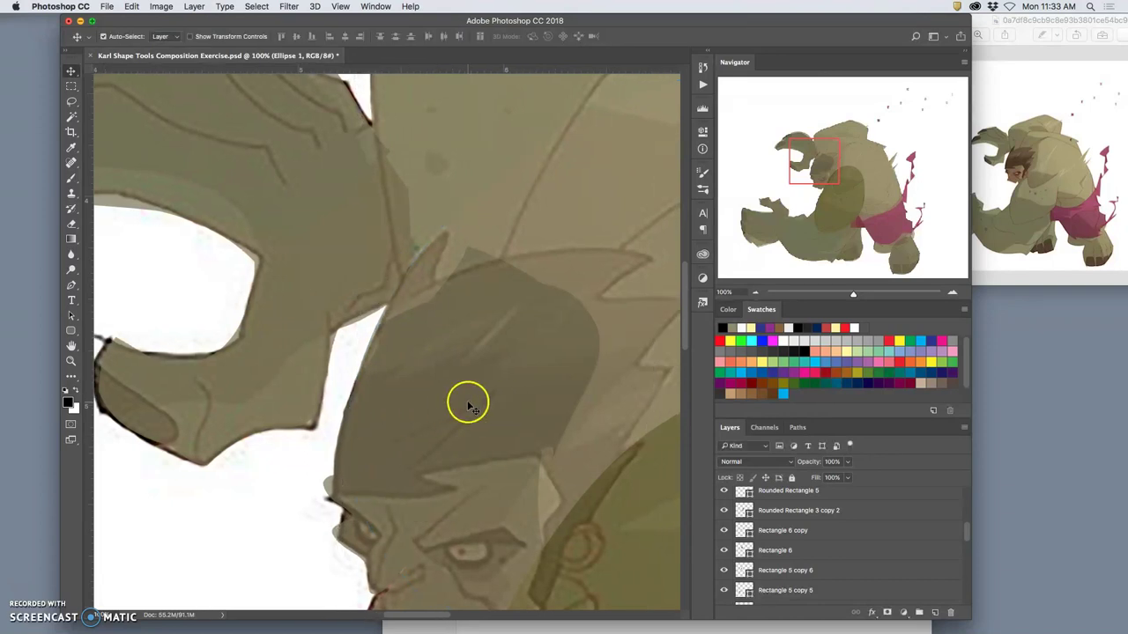
scroll(464, 402, "down", 3)
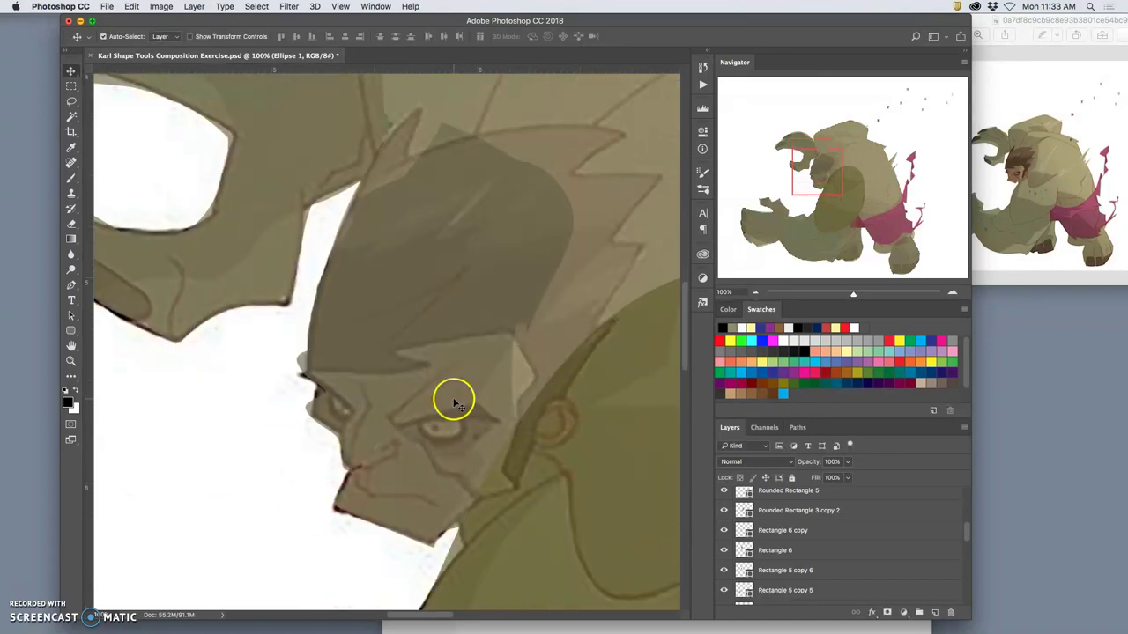
left_click(324, 409)
key("super+t")
right_click(326, 406)
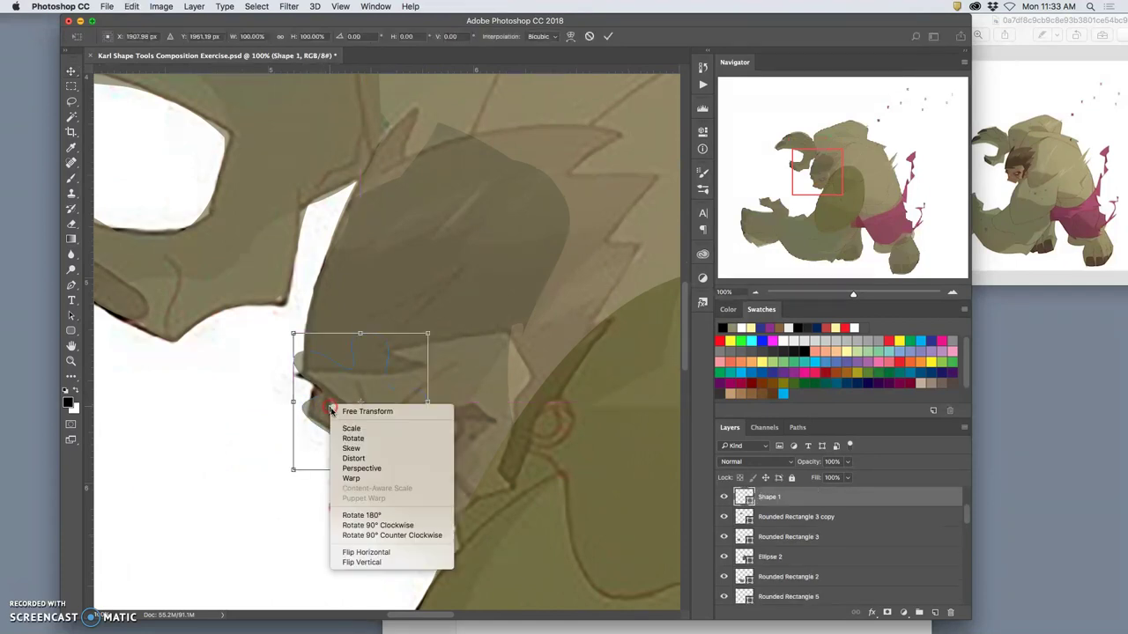
left_click(331, 405)
mouse_move(320, 395)
left_mouse_down()
mouse_move(285, 402)
mouse_move(303, 414)
mouse_move(320, 381)
left_mouse_up()
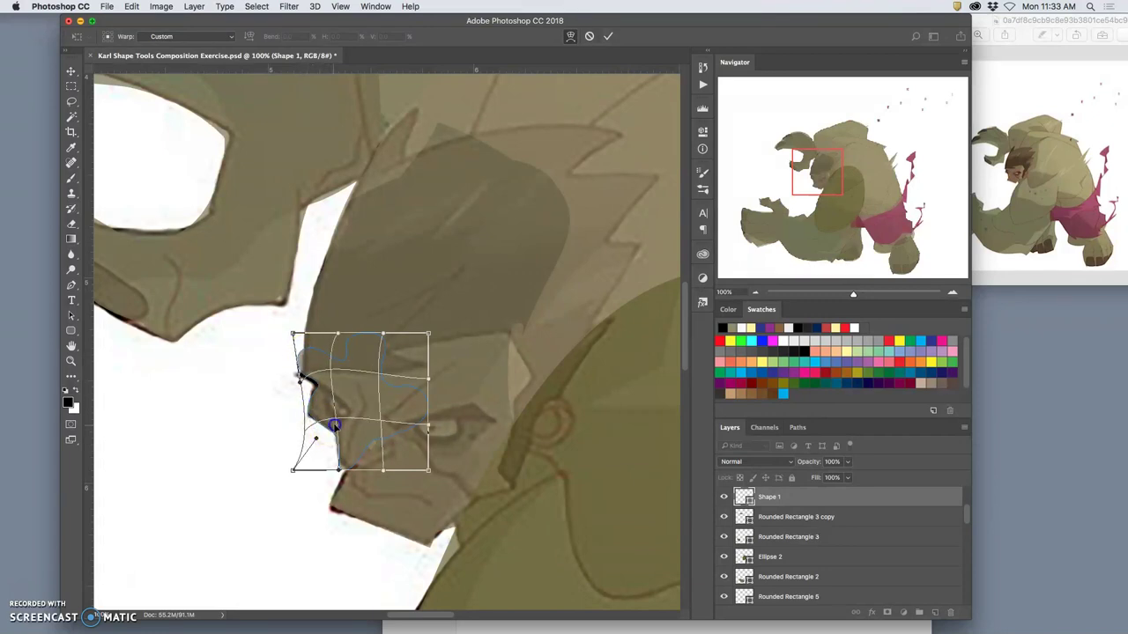
left_click_drag(318, 412, 319, 384)
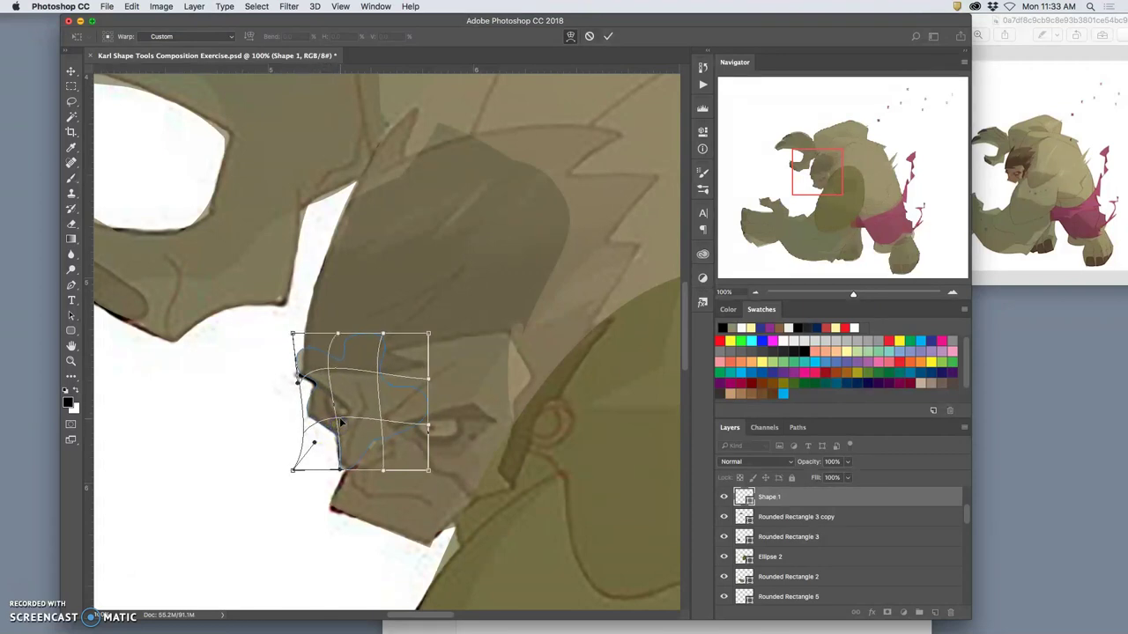
key("Return")
- Warp Shape 1 again, pulling its corner to the brow and lower edge to the mouth
key("ctrl+t")
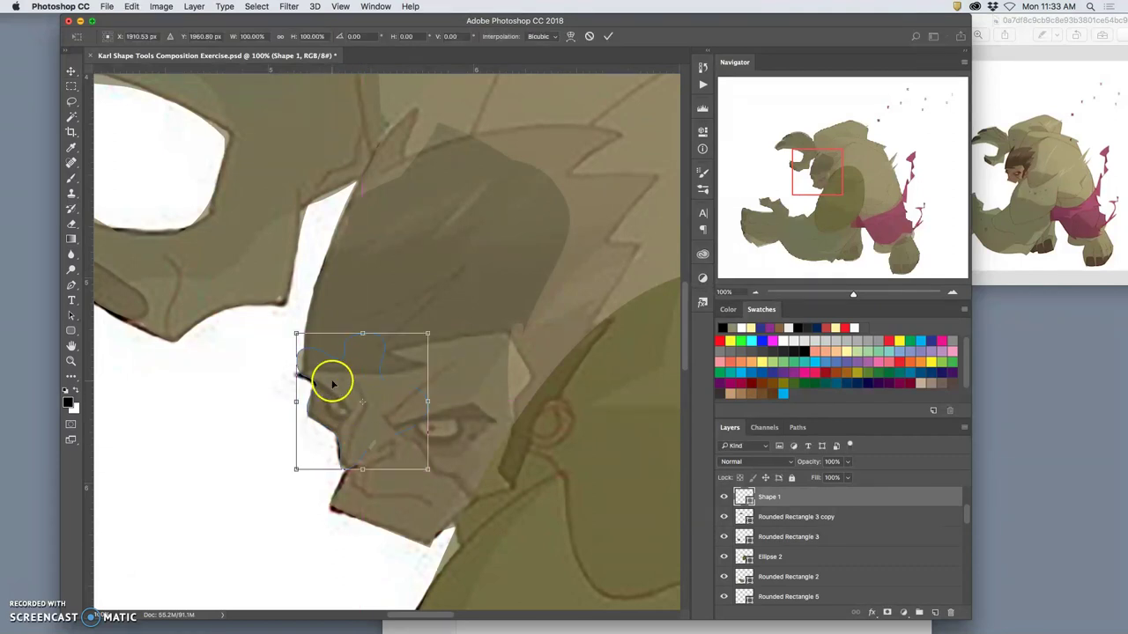
right_click(332, 383)
left_click(361, 453)
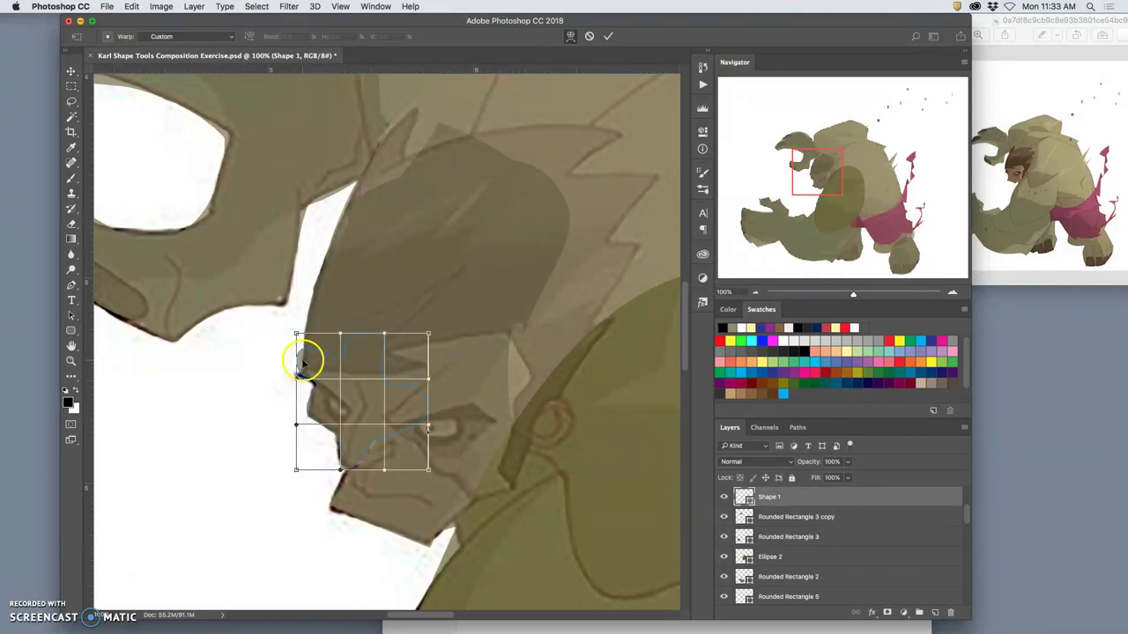
mouse_move(302, 337)
left_mouse_down()
mouse_move(298, 359)
mouse_move(306, 341)
left_mouse_up()
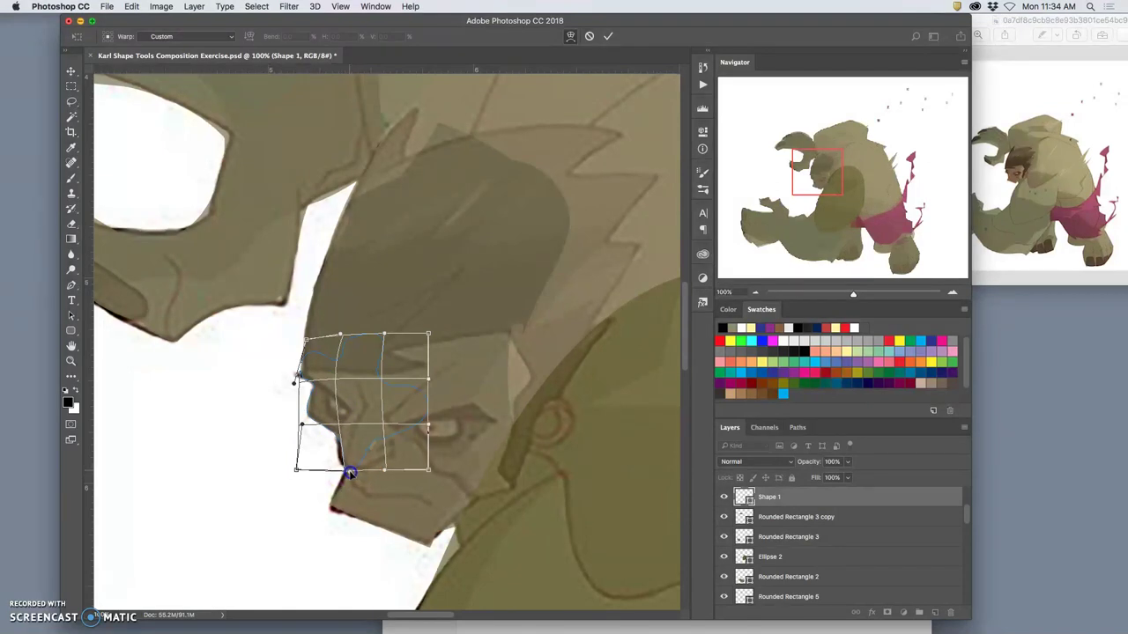
left_click_drag(350, 483, 346, 451)
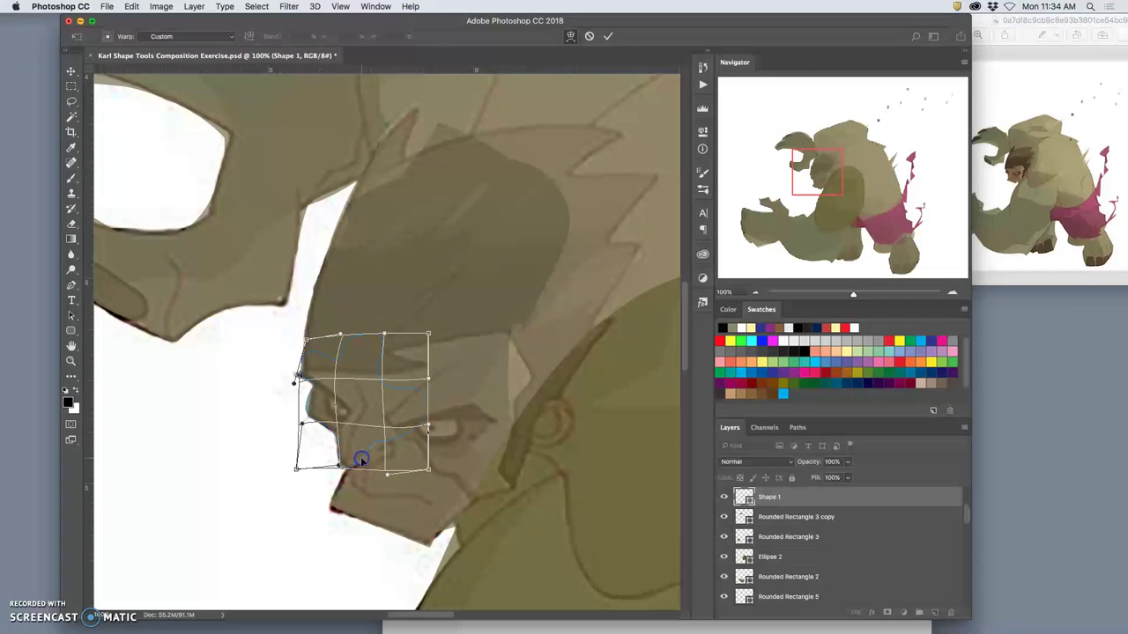
key("Return")
left_click(423, 448)
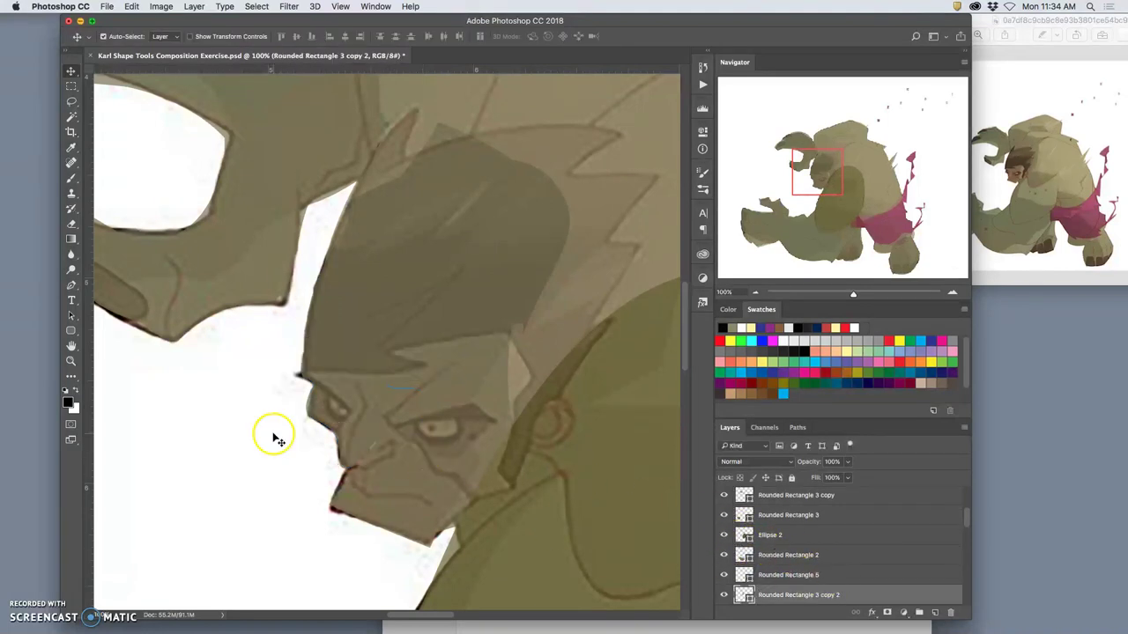
- Draw a 3-sided polygon triangle beside the chin, then move and rotate it under the chin
left_click(70, 330)
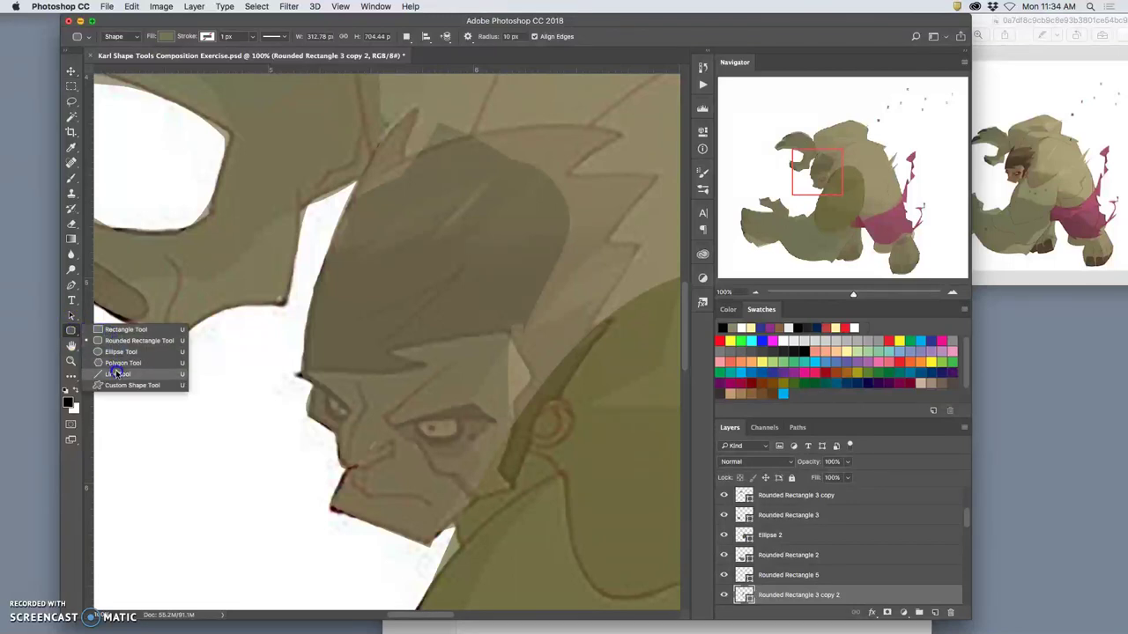
left_click(116, 369)
left_click_drag(360, 424, 377, 397)
left_click_drag(307, 471, 320, 508)
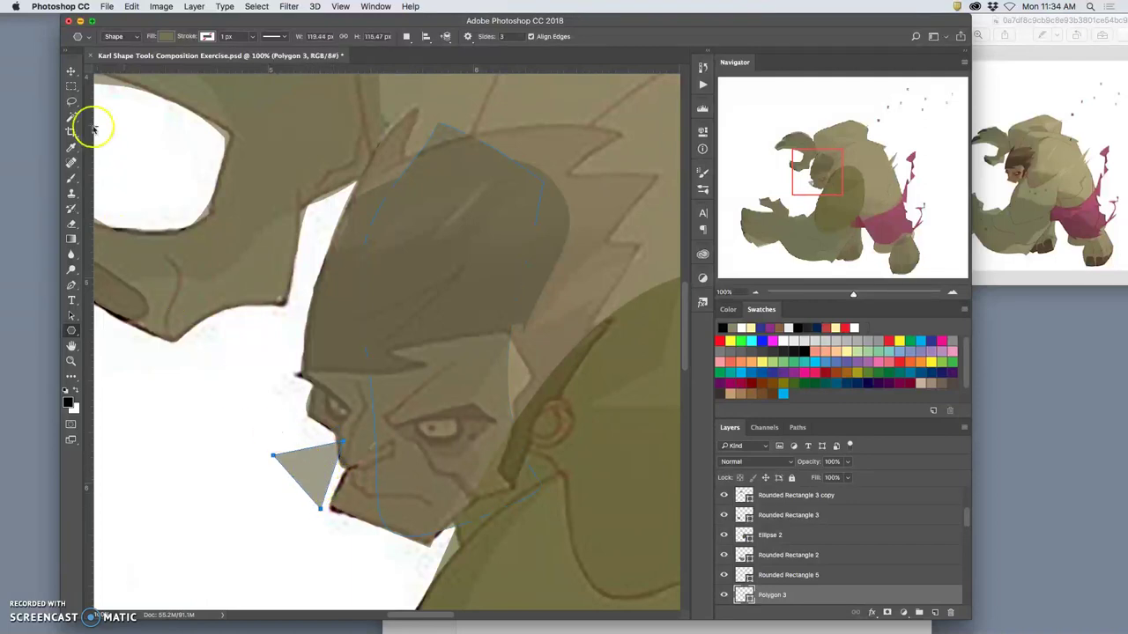
left_click(71, 70)
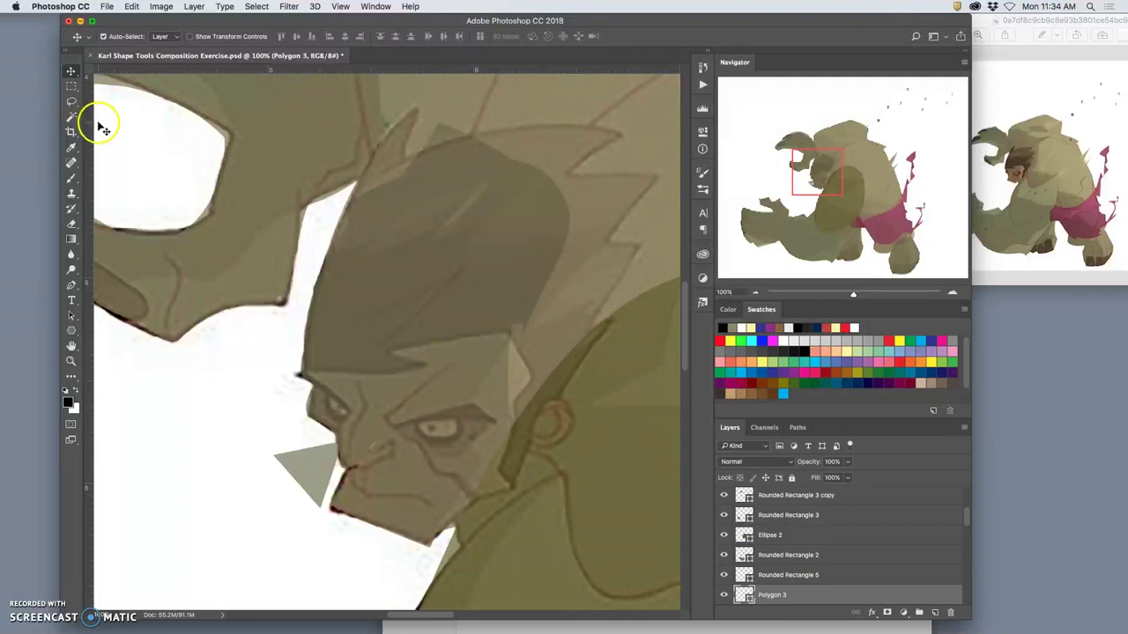
key("super+t")
left_click_drag(323, 463, 369, 450)
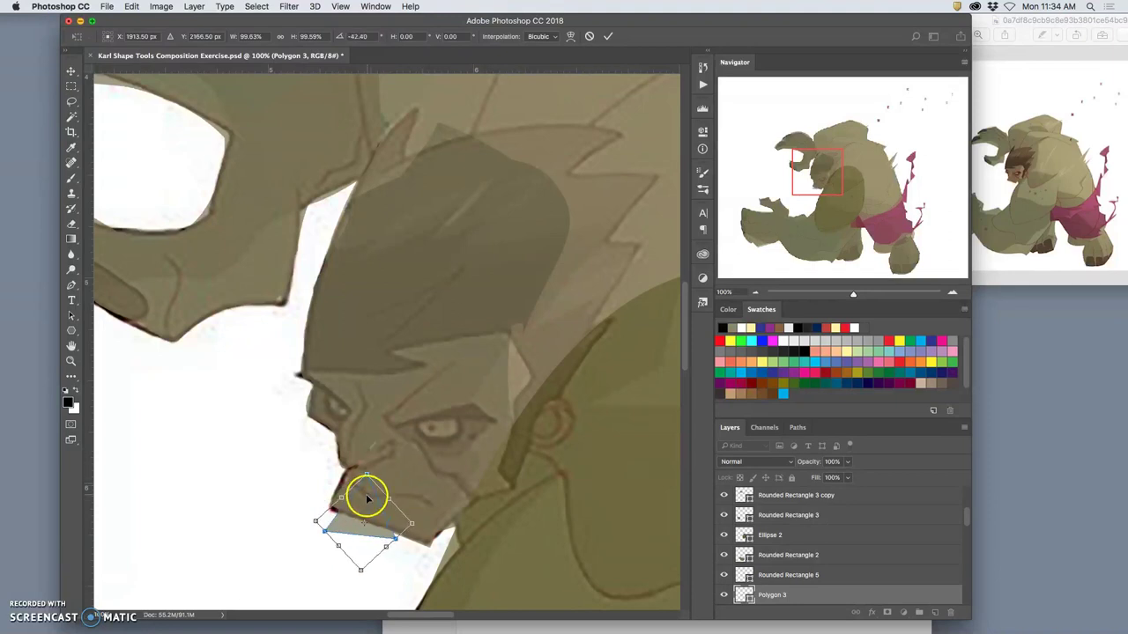
mouse_move(367, 494)
left_mouse_down()
mouse_move(370, 468)
mouse_move(374, 481)
left_mouse_up()
- Warp the chin triangle toward the jaw and mouth and commit it
right_click(393, 476)
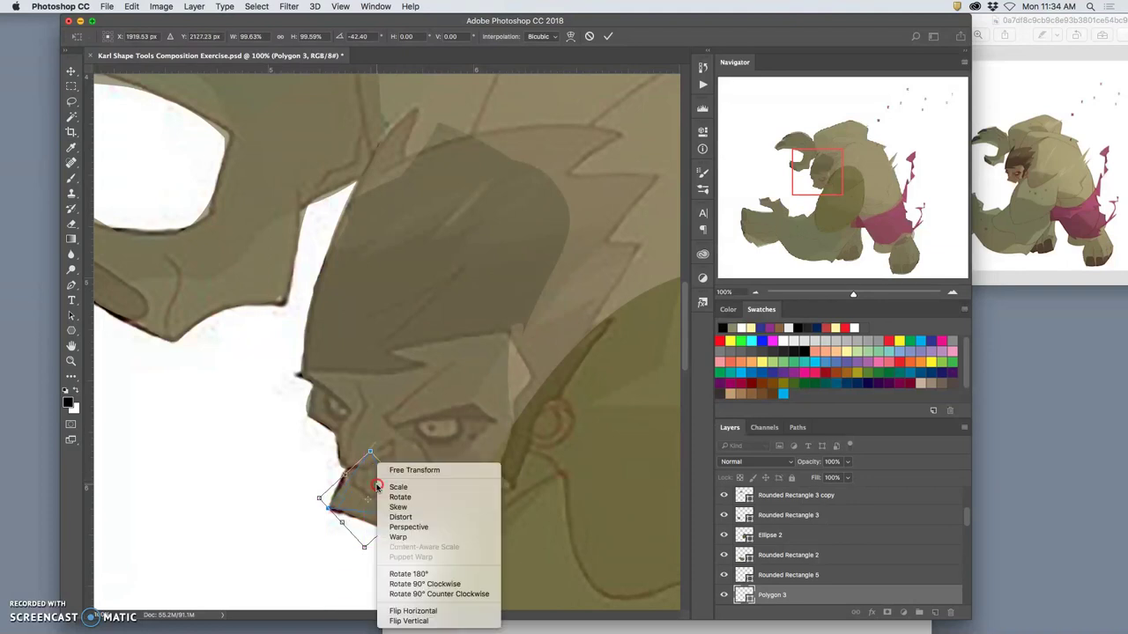
left_click(401, 531)
left_click_drag(362, 486, 353, 473)
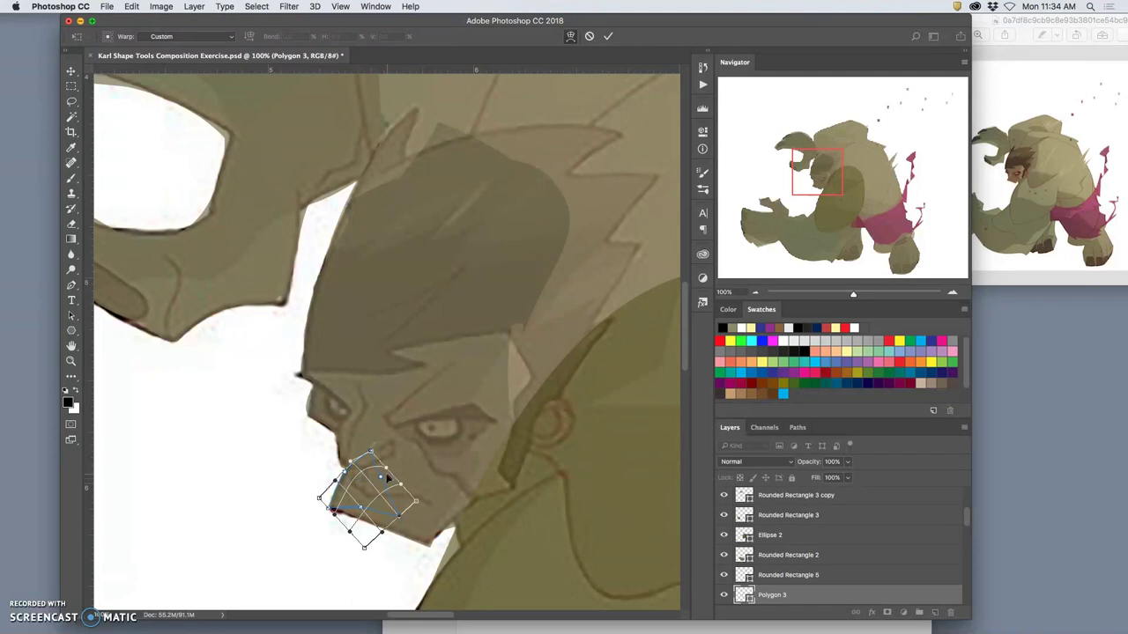
left_click_drag(370, 453, 376, 436)
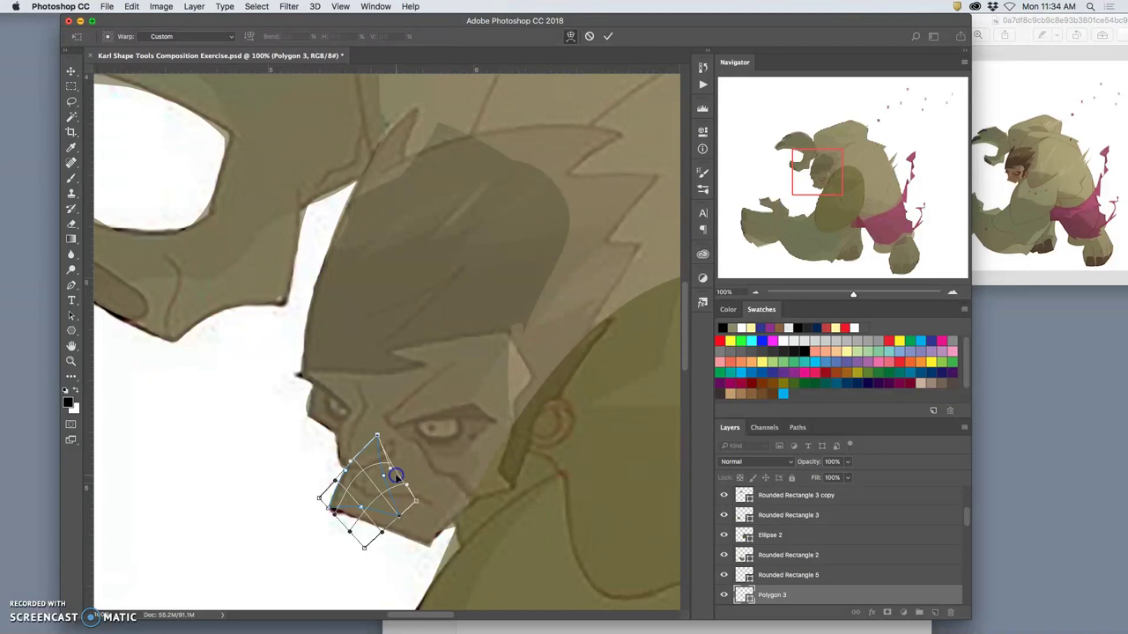
key("Return")
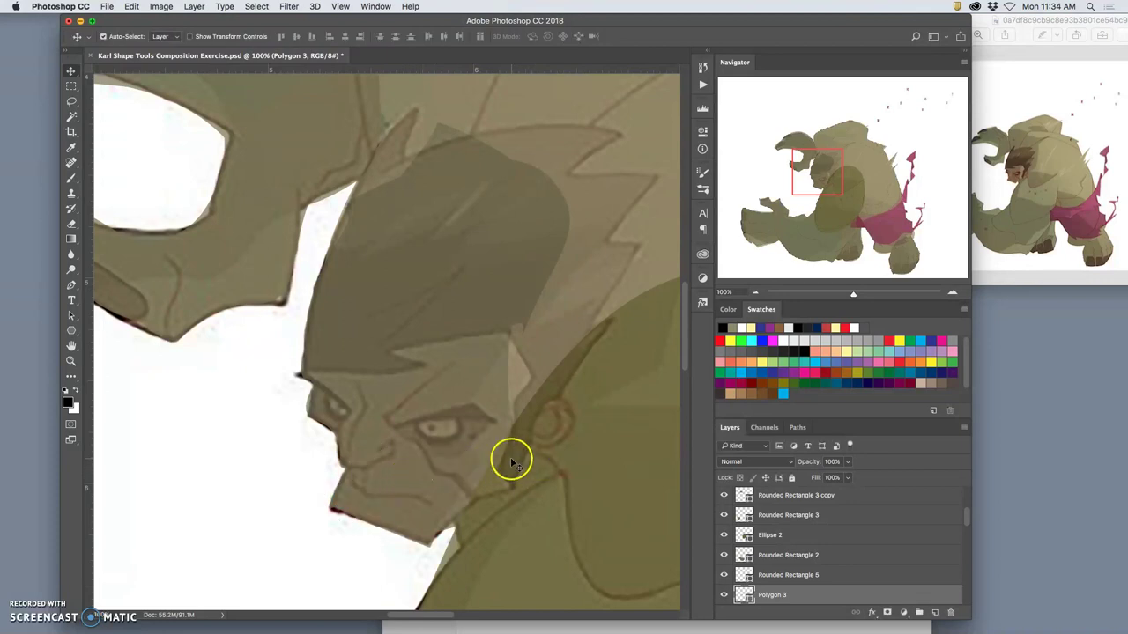
scroll(496, 454, "right", 10)
scroll(491, 453, "left", 4)
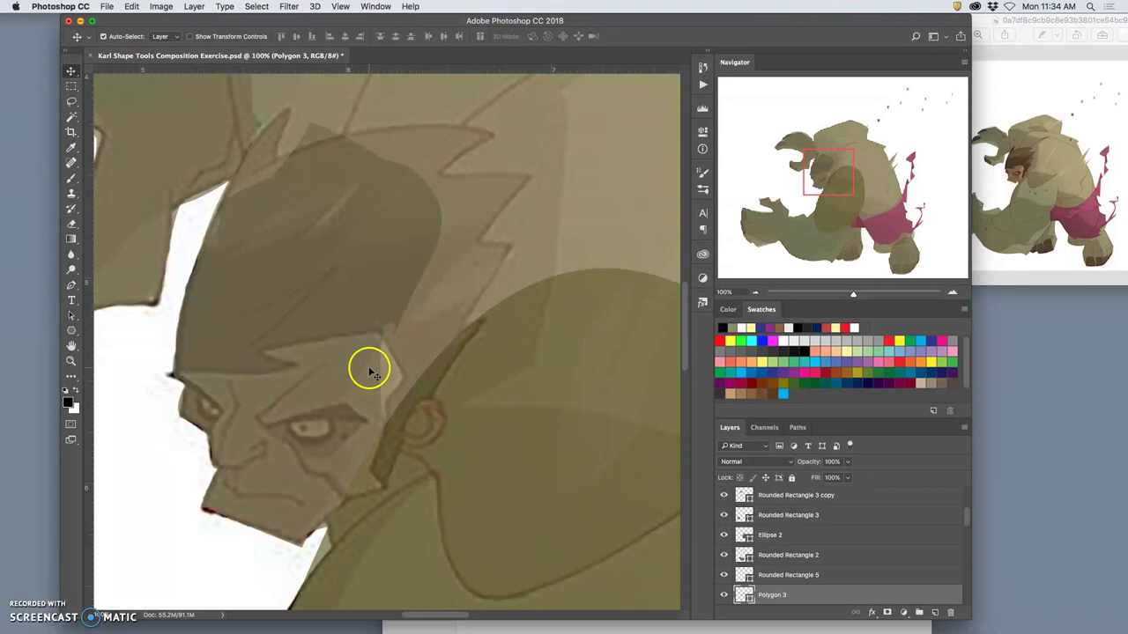
- Move Polygon 3 copy up to the brow and rotate it into place
key("ctrl+t")
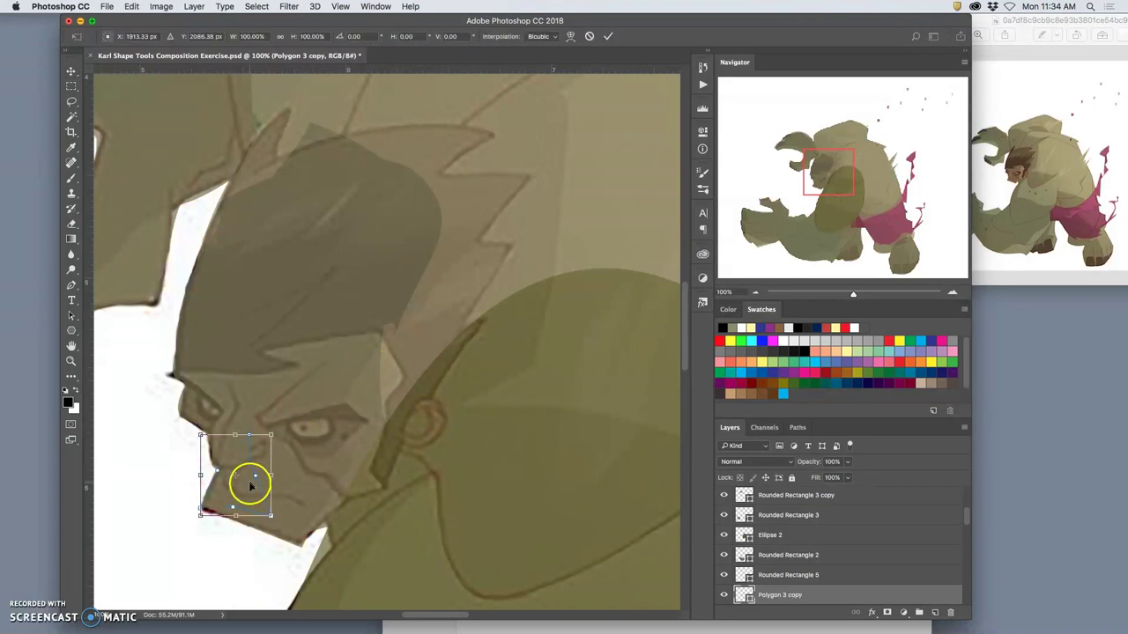
left_click_drag(252, 479, 368, 367)
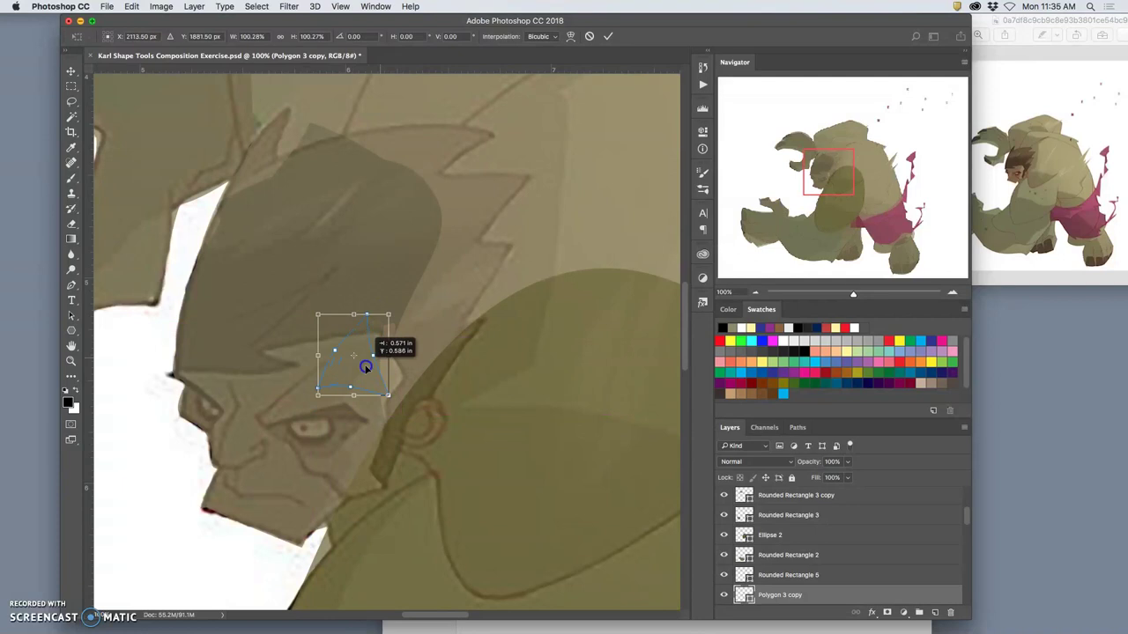
left_click_drag(402, 307, 378, 427)
left_click_drag(407, 326, 378, 282)
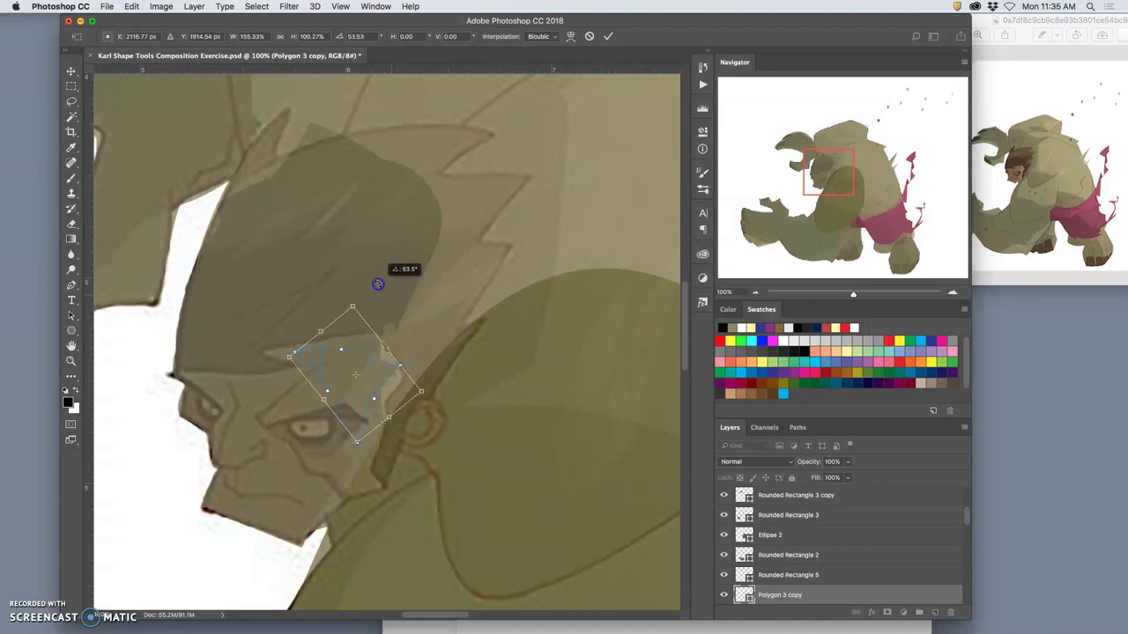
- Warp Polygon 3 copy into a curved, wispy tear over the brow and apply it
right_click(347, 349)
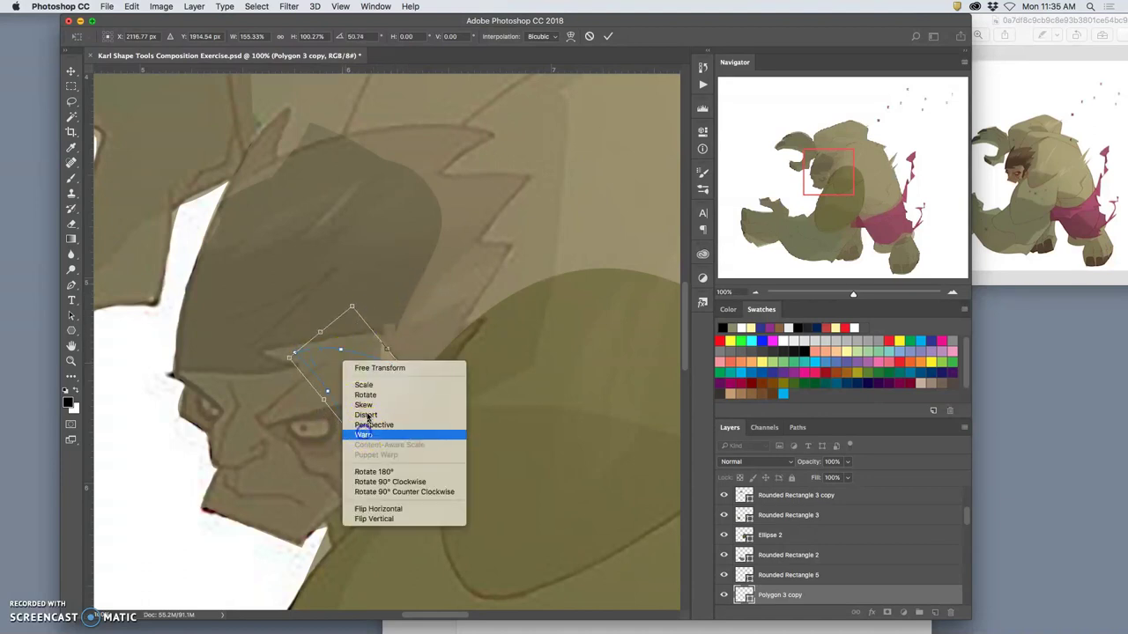
left_click(363, 434)
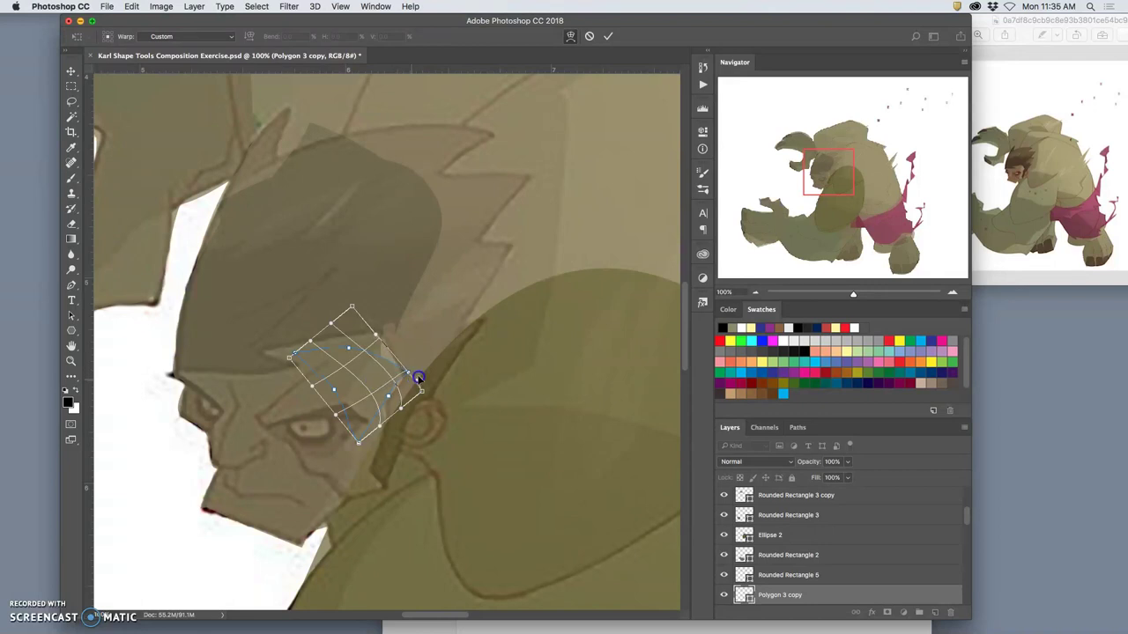
left_click_drag(390, 397, 380, 402)
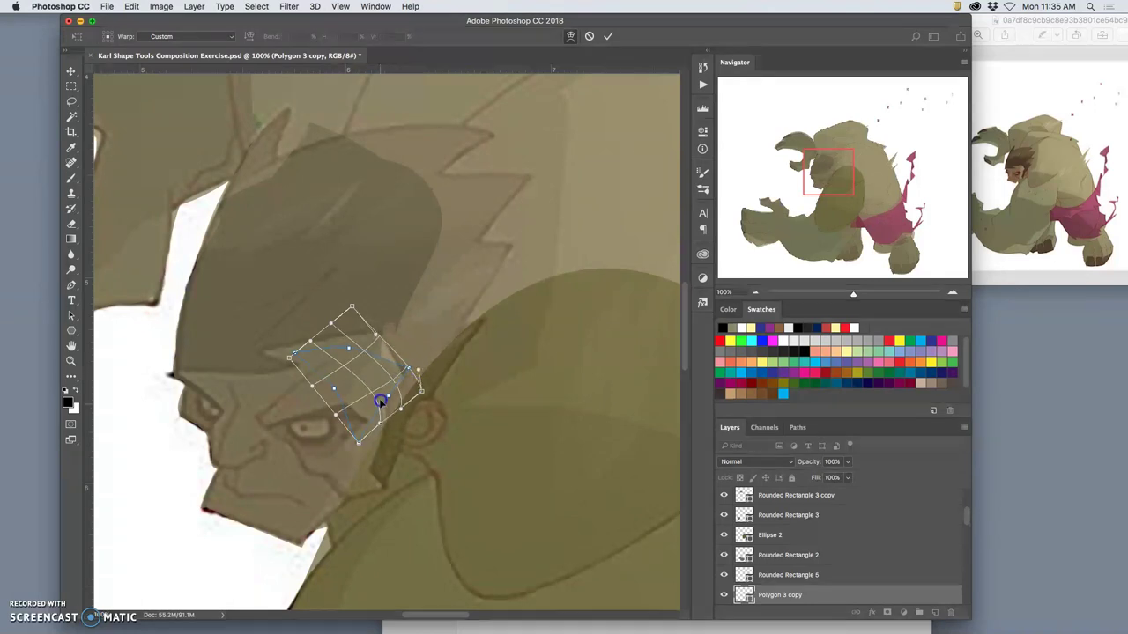
mouse_move(355, 354)
left_mouse_down()
mouse_move(370, 328)
mouse_move(362, 333)
left_mouse_up()
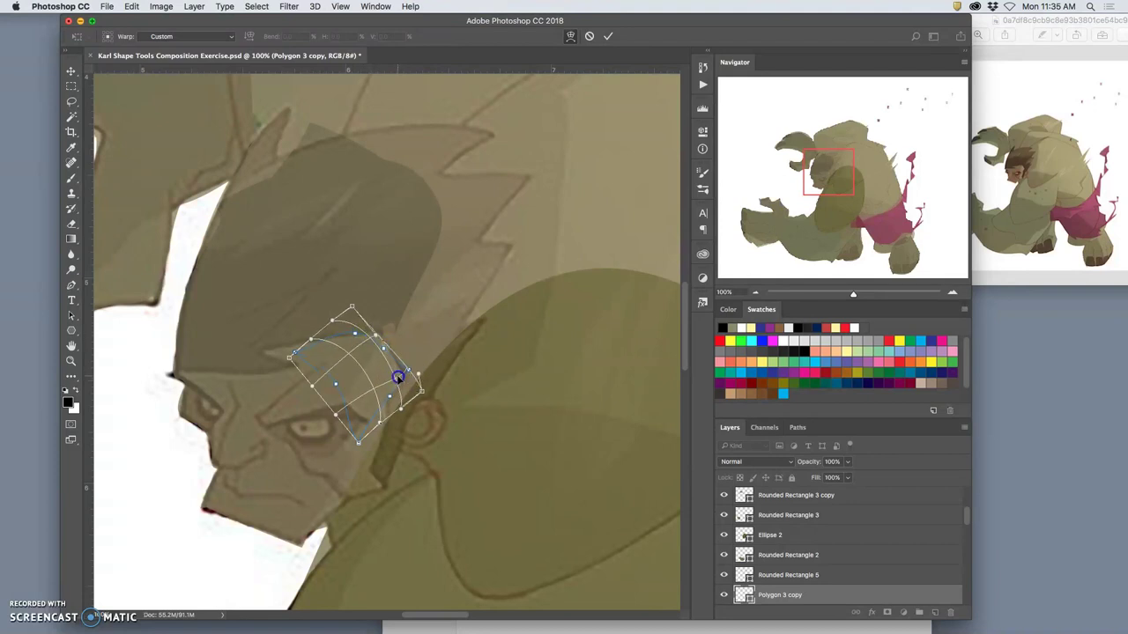
left_click_drag(358, 338, 358, 334)
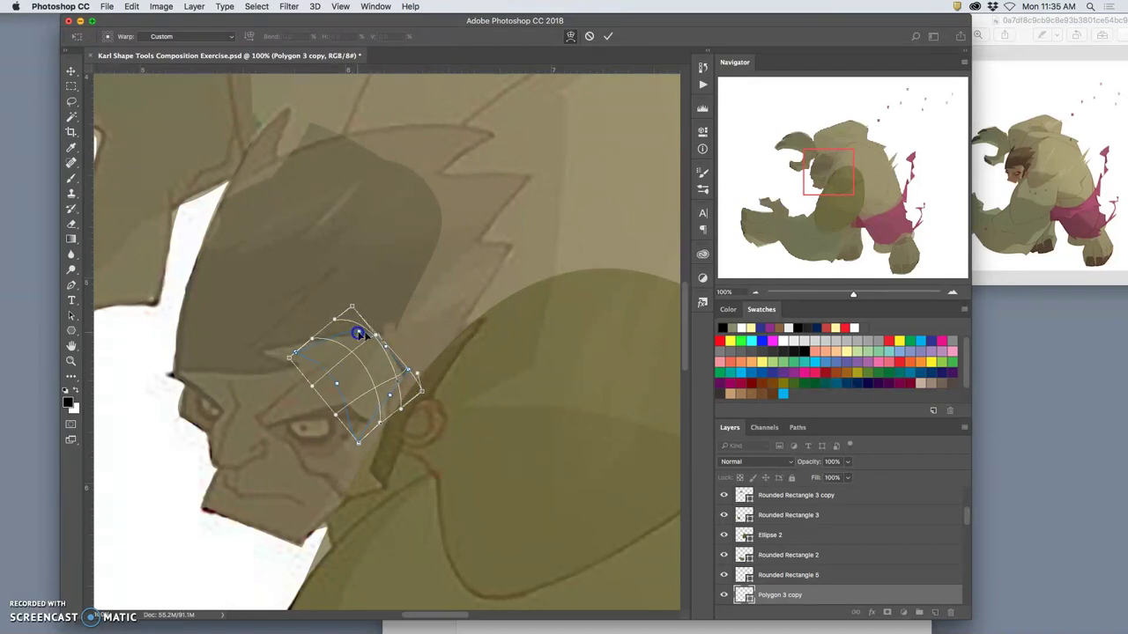
left_click_drag(420, 390, 407, 405)
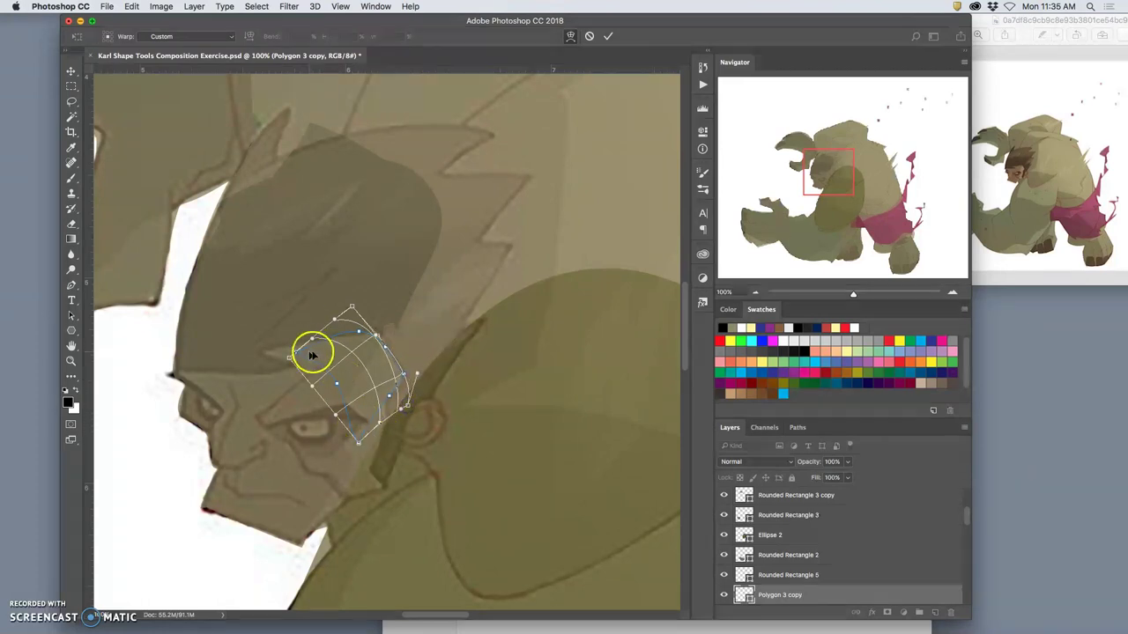
left_click_drag(349, 307, 360, 315)
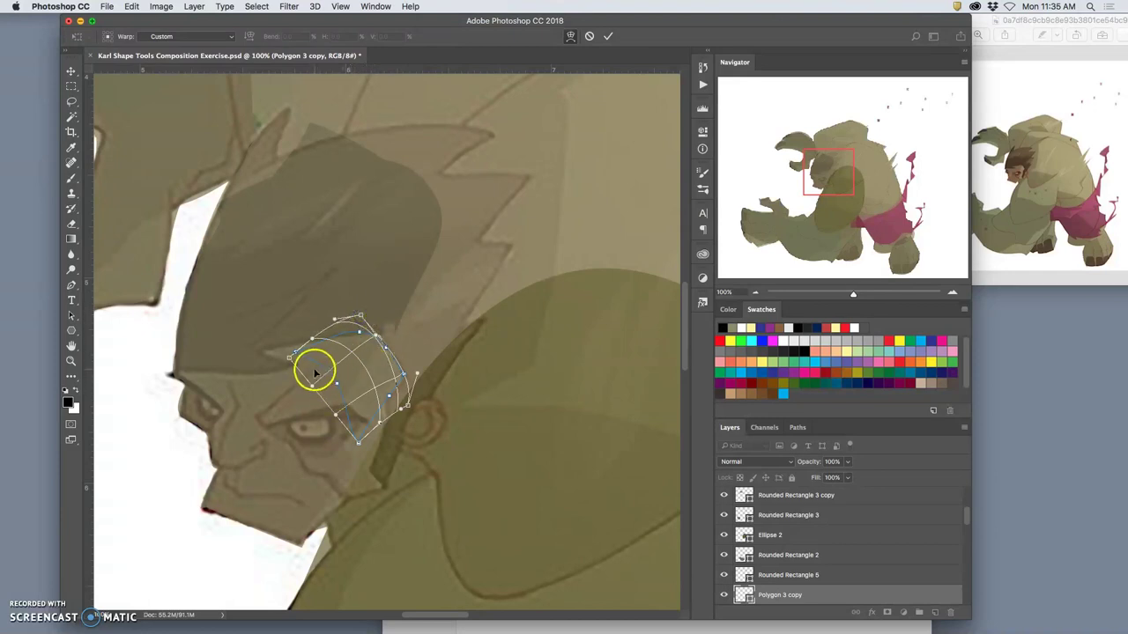
key("Return")
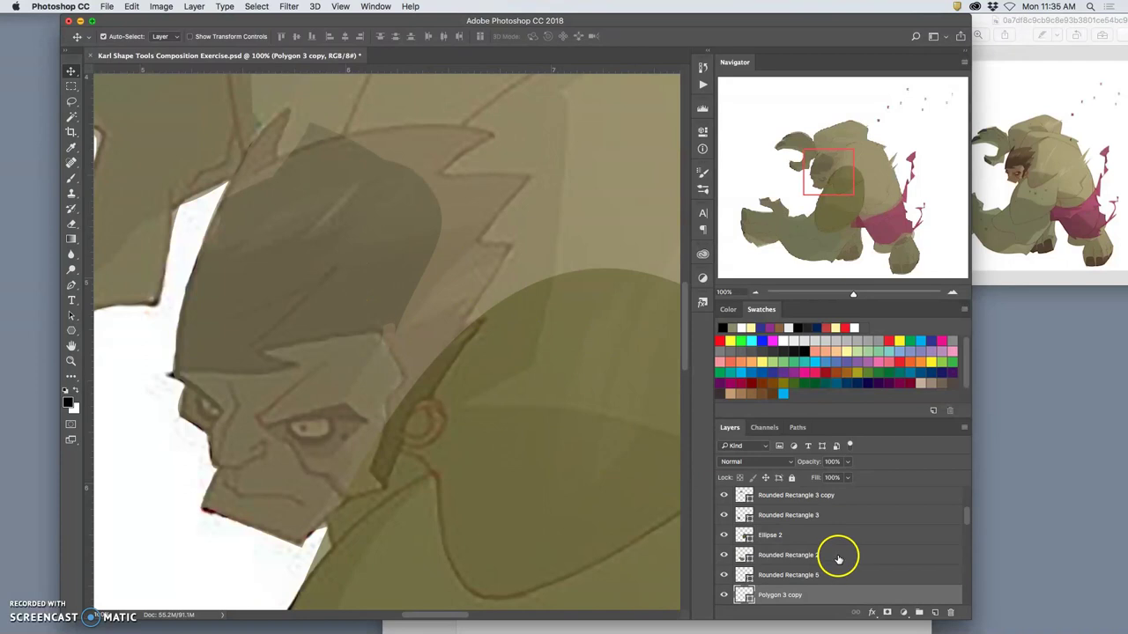
- Draw a new triangle above Polygon 2 over the head and fill it dark brown #484238
scroll(836, 553, "up", 5)
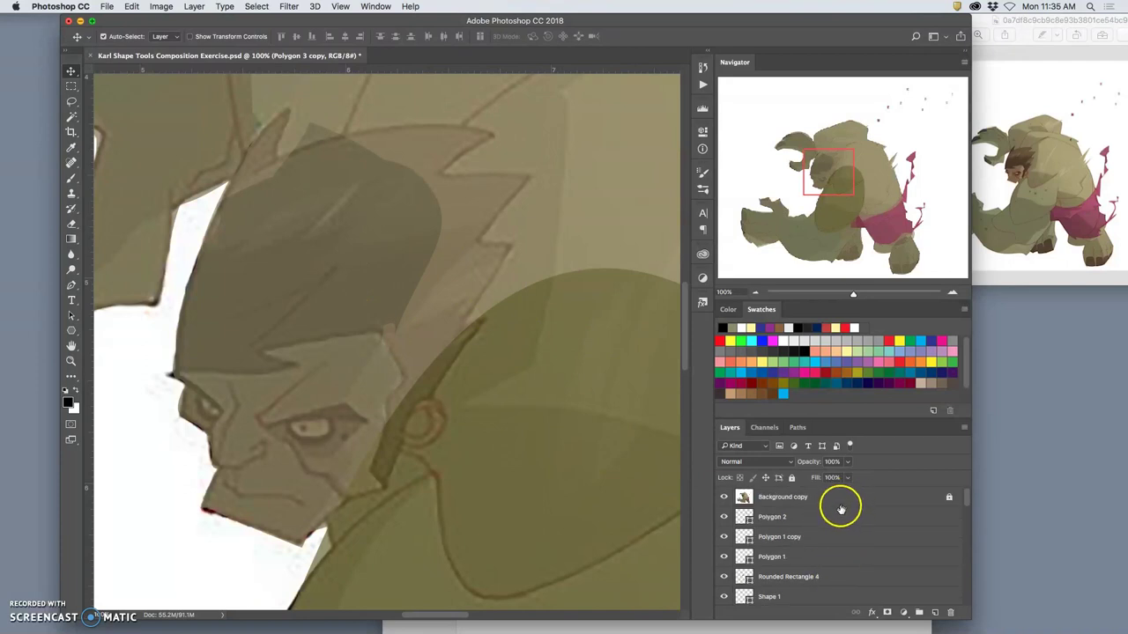
left_click(834, 517)
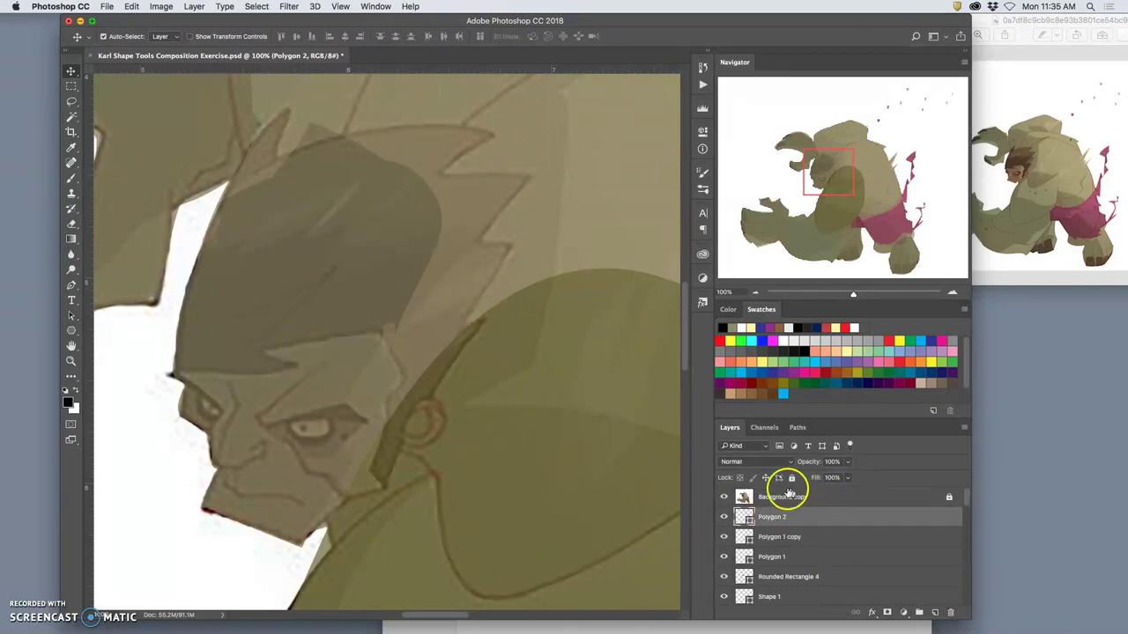
left_click(71, 328)
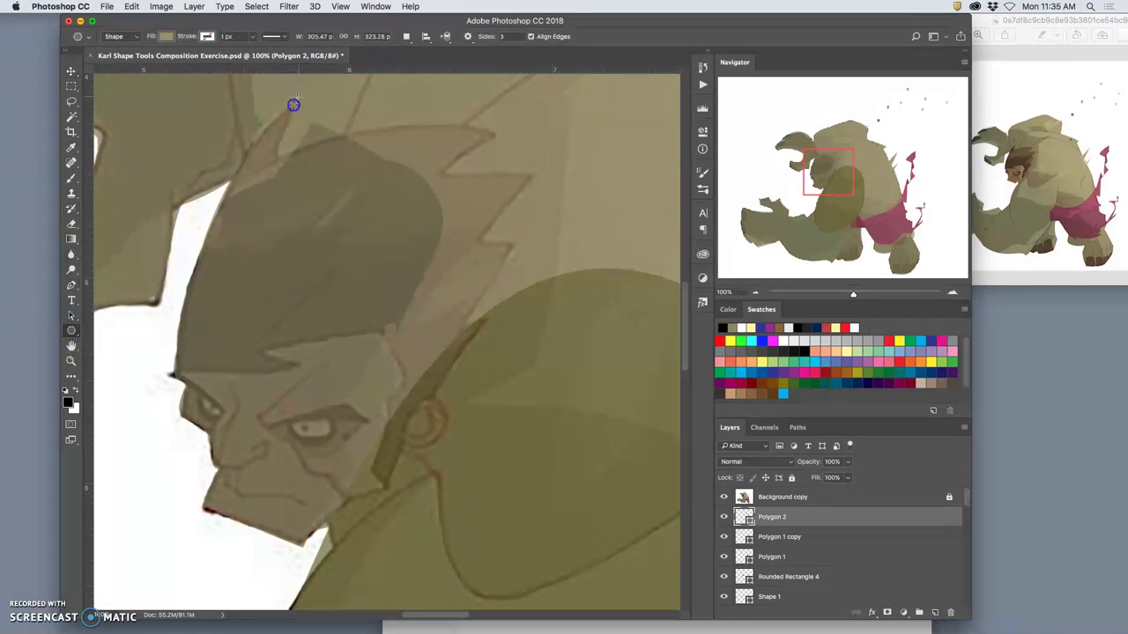
left_click_drag(294, 104, 239, 280)
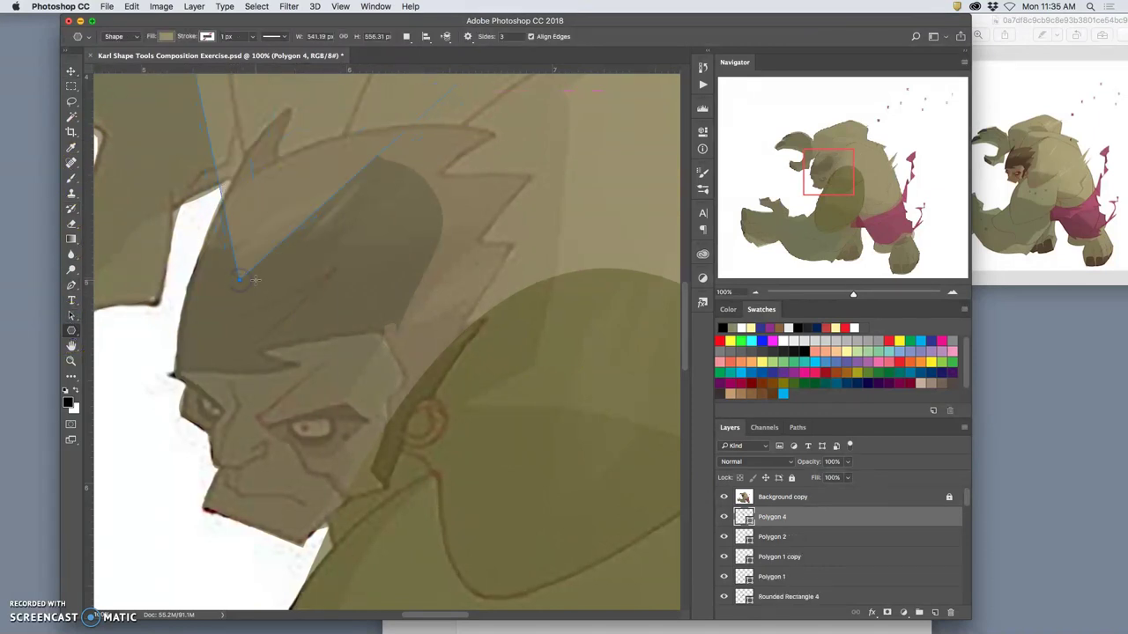
scroll(264, 280, "down", 2)
left_click(743, 517)
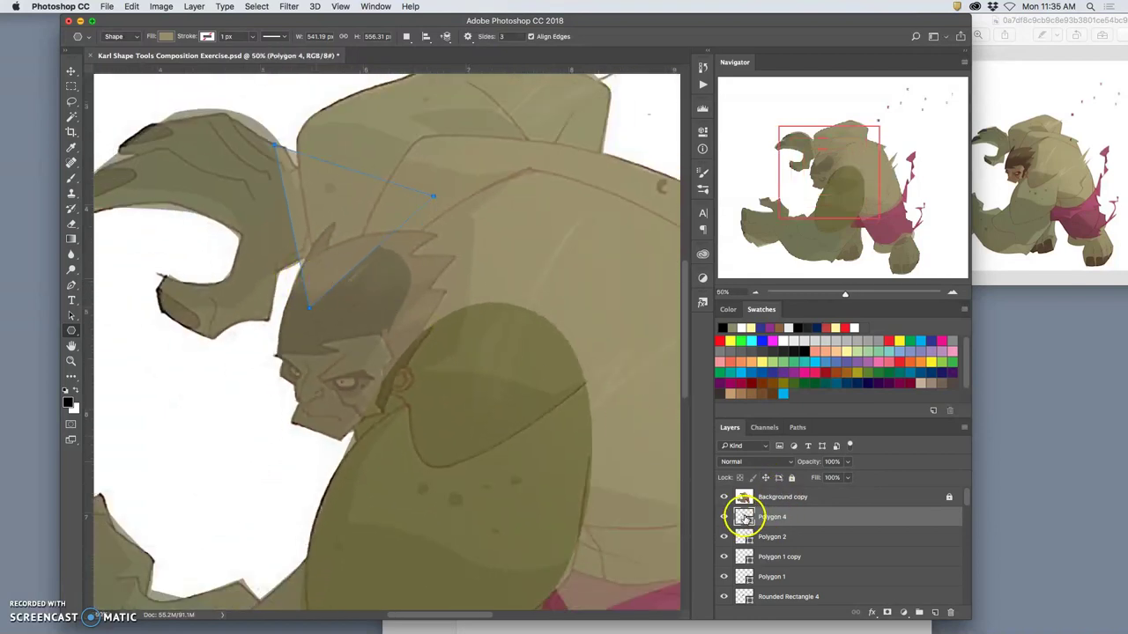
double_click(742, 517)
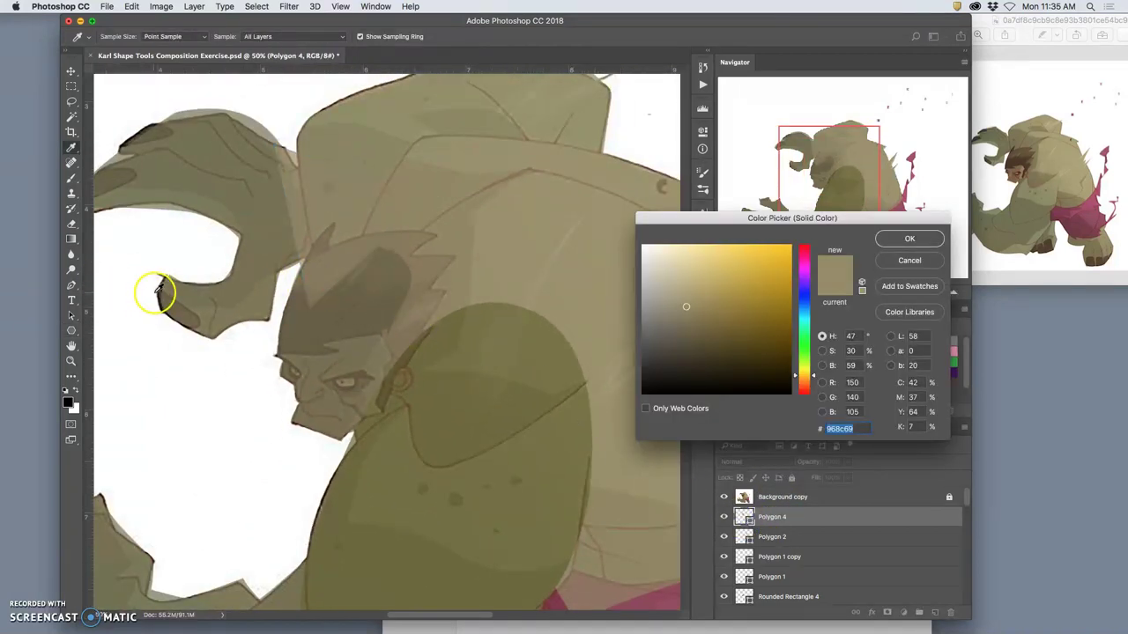
left_click(160, 290)
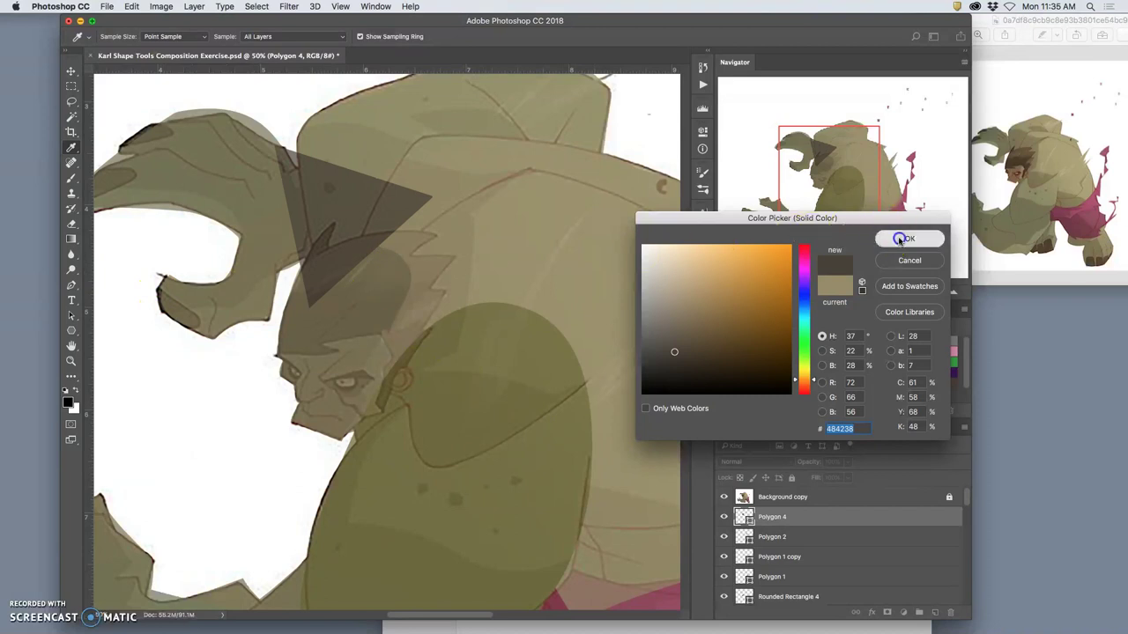
left_click(899, 239)
- Shrink the triangle and distort its lower and right corners into place
key("super+t")
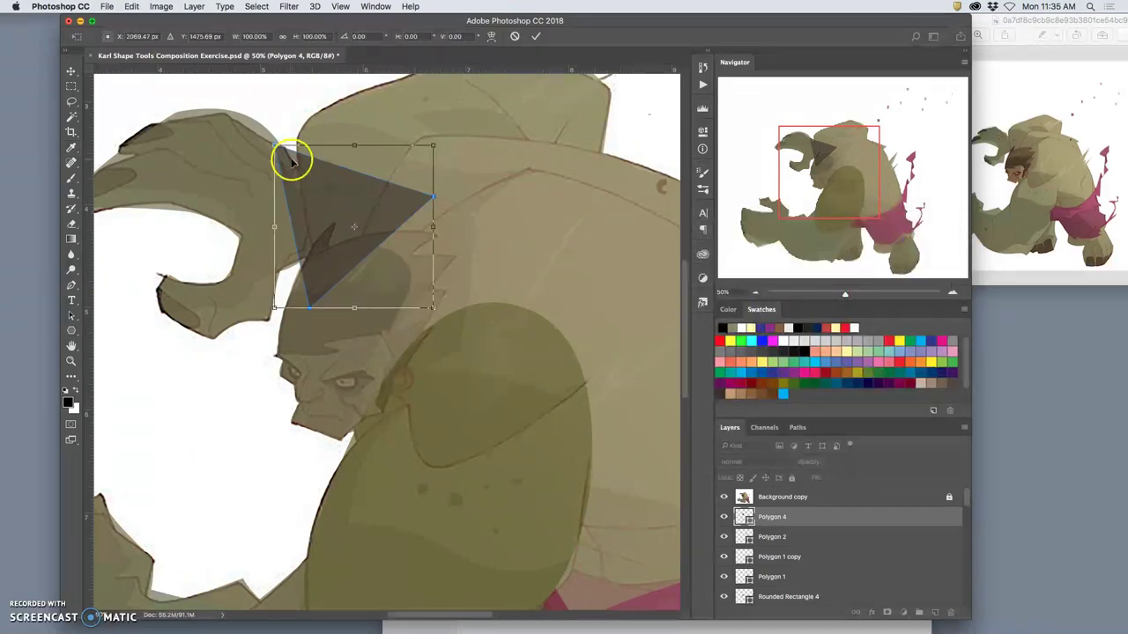
left_click_drag(275, 143, 326, 220)
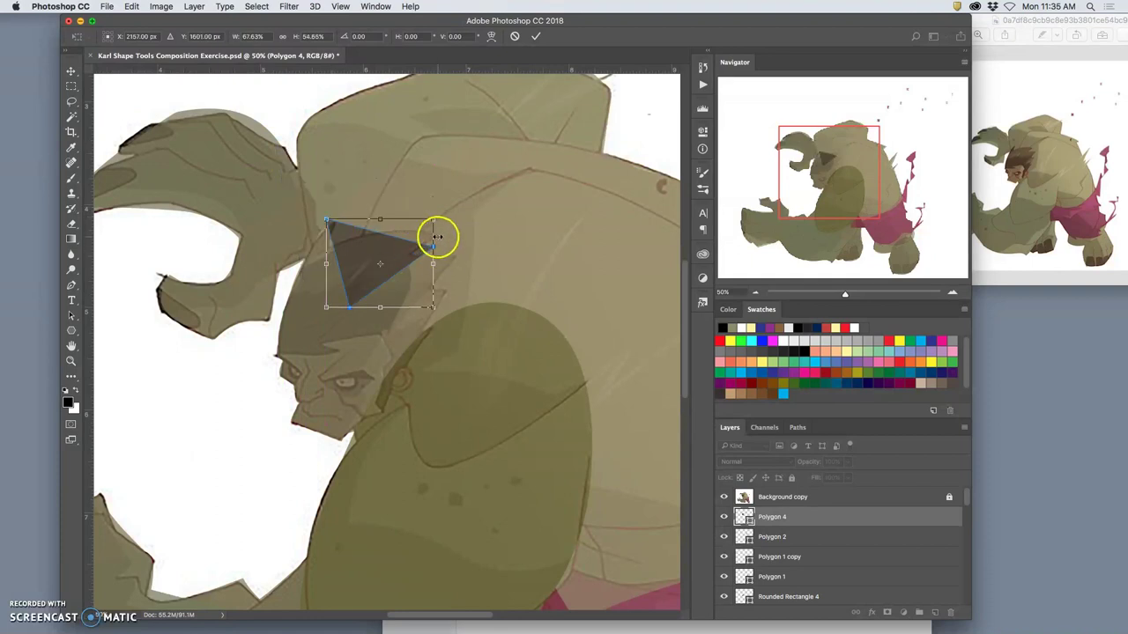
right_click(380, 278)
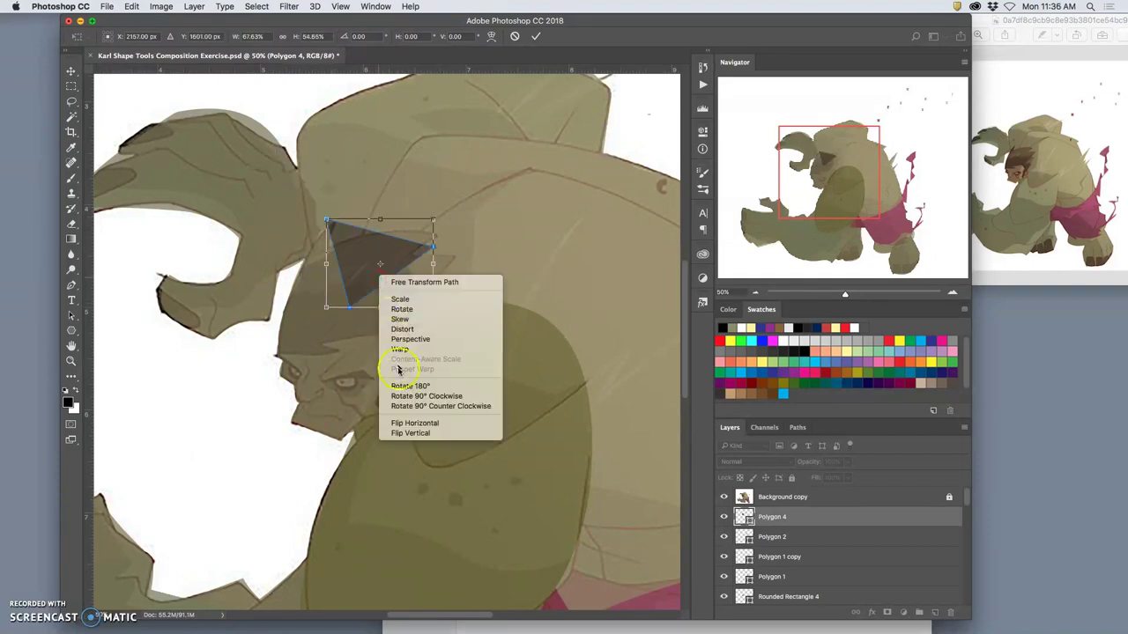
left_click(399, 319)
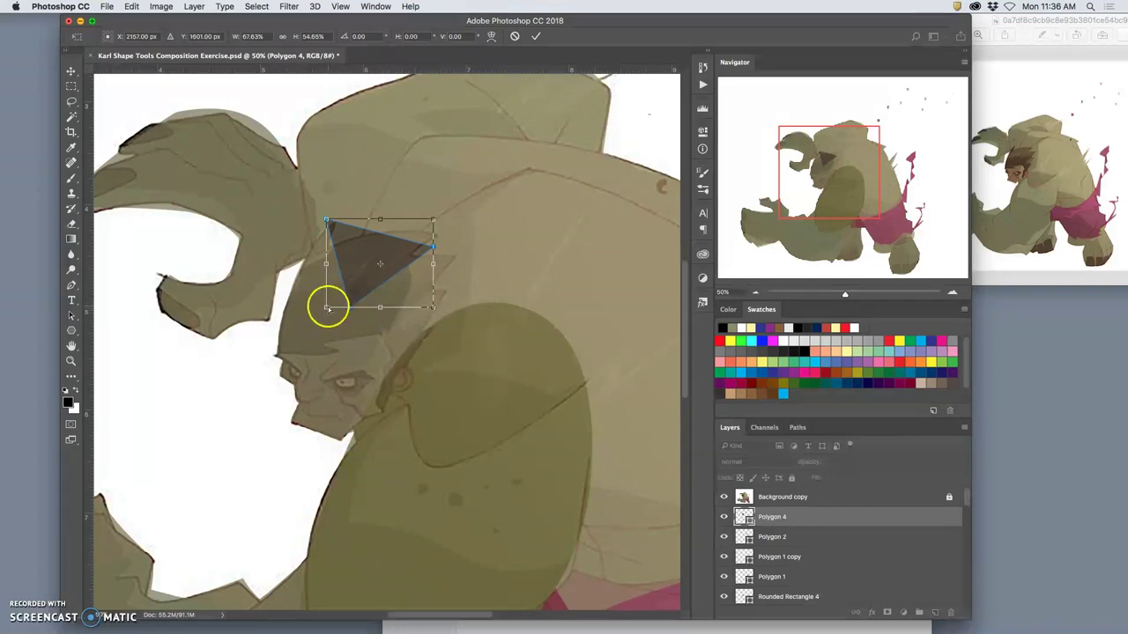
left_click_drag(327, 307, 201, 375)
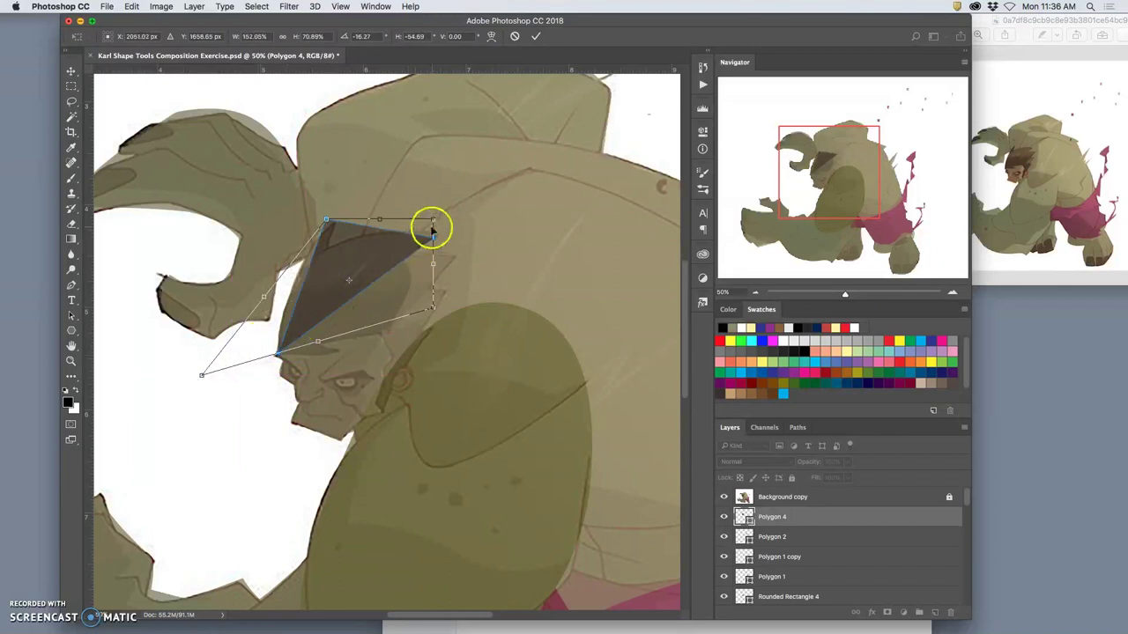
mouse_move(433, 219)
left_mouse_down()
mouse_move(346, 238)
mouse_move(383, 243)
mouse_move(432, 217)
left_mouse_up()
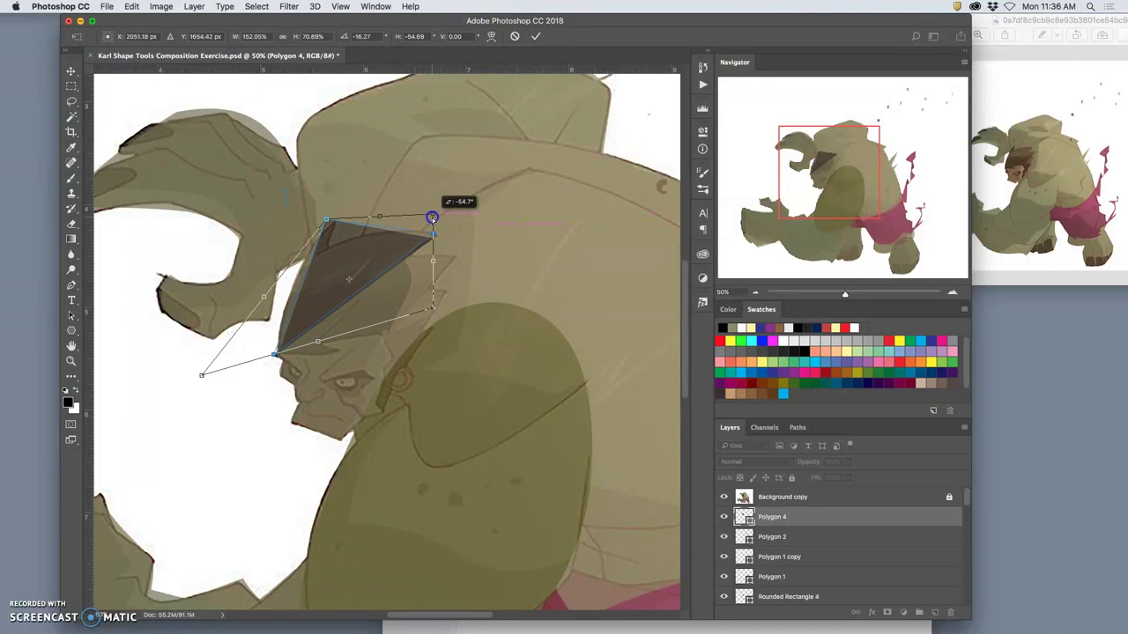
- Warp the triangle into a curved, wispy tear on the forehead and apply it
right_click(383, 255)
left_click(406, 325)
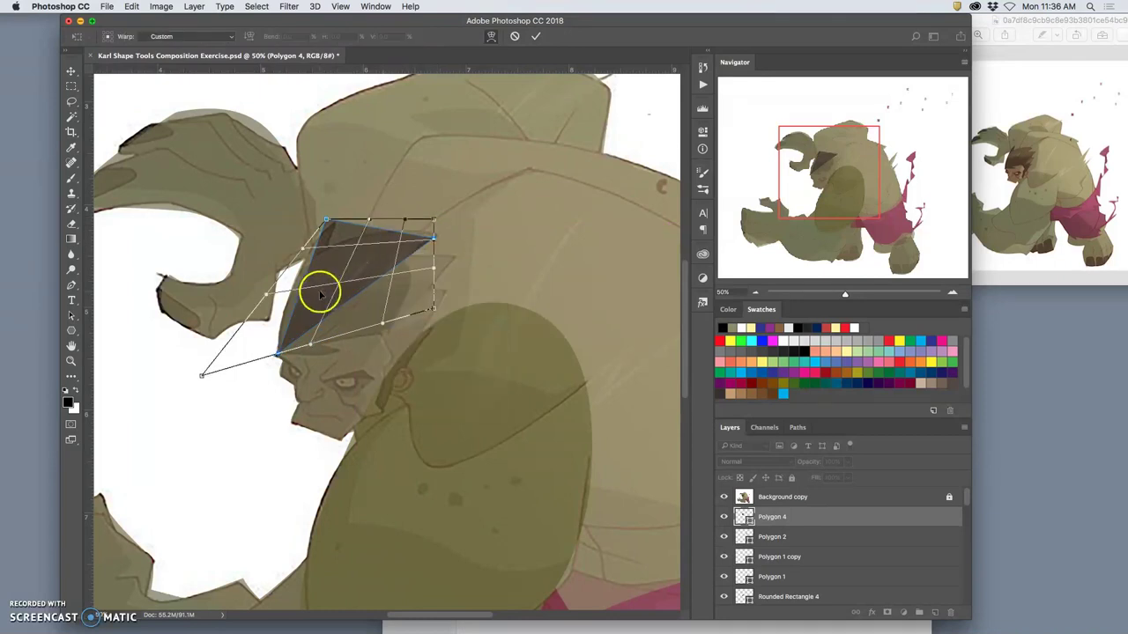
left_click_drag(258, 294, 241, 289)
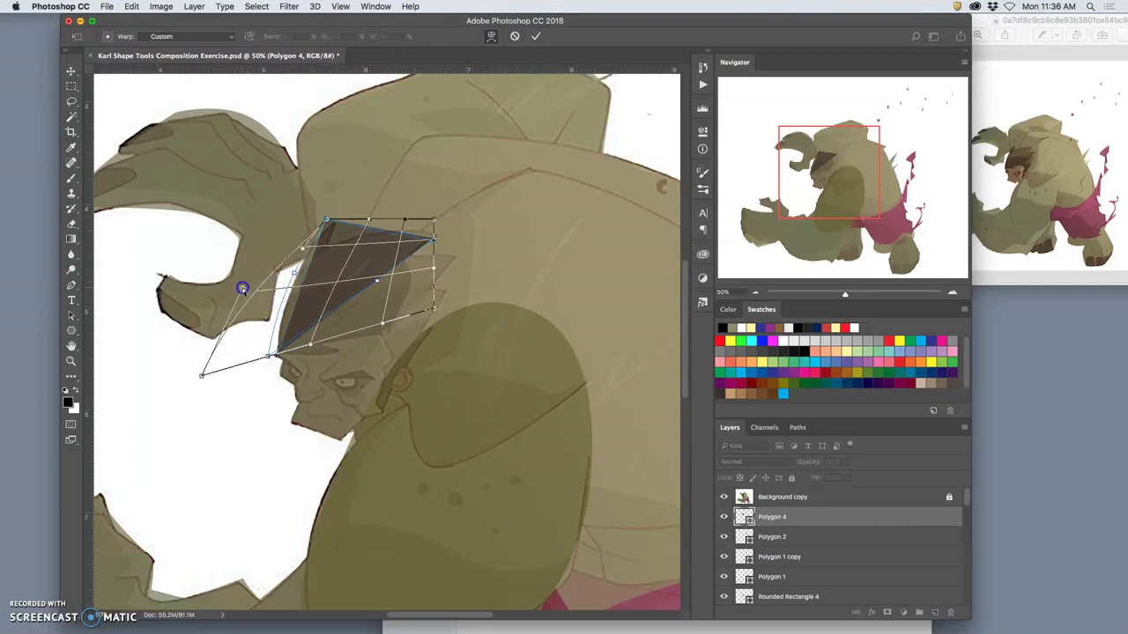
left_click_drag(201, 376, 224, 371)
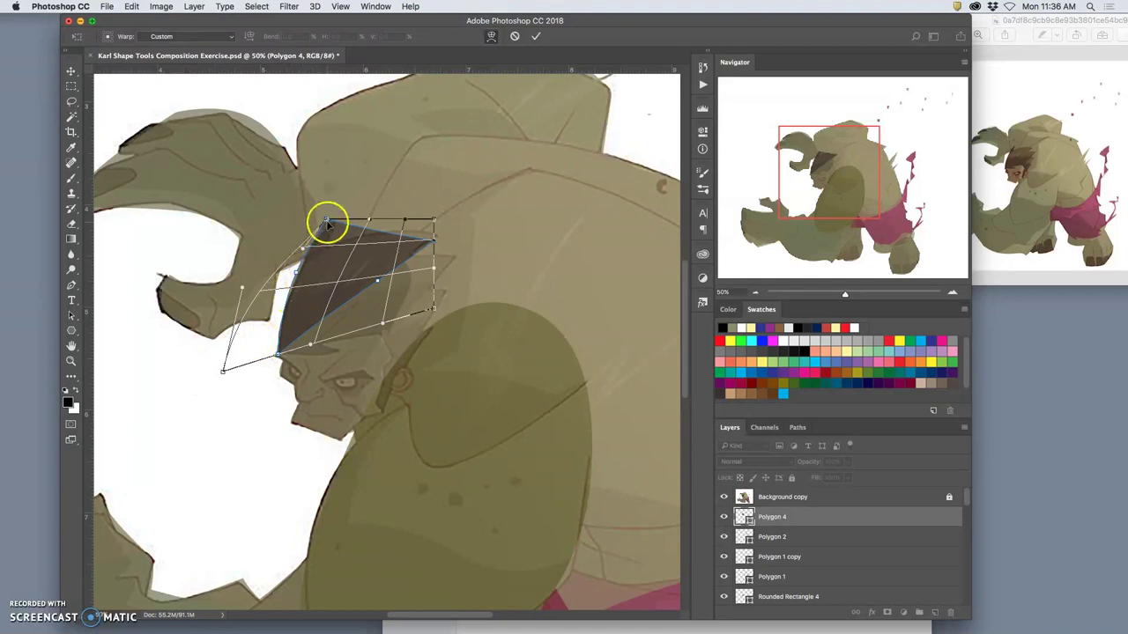
left_click_drag(327, 222, 330, 225)
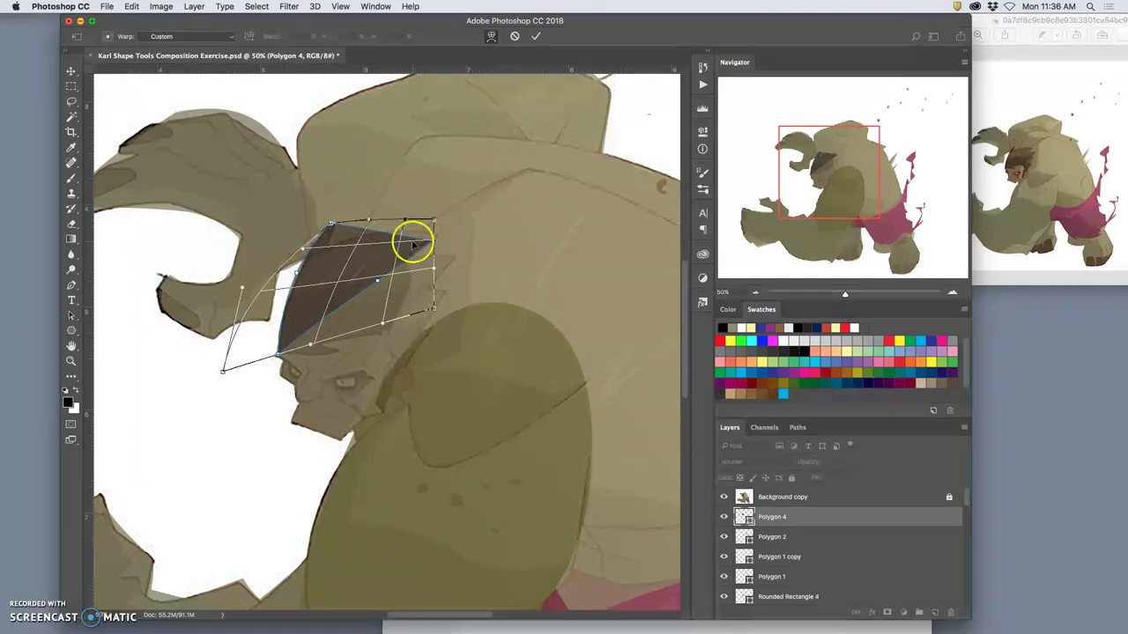
left_click_drag(434, 222, 449, 201)
left_click_drag(377, 235, 384, 226)
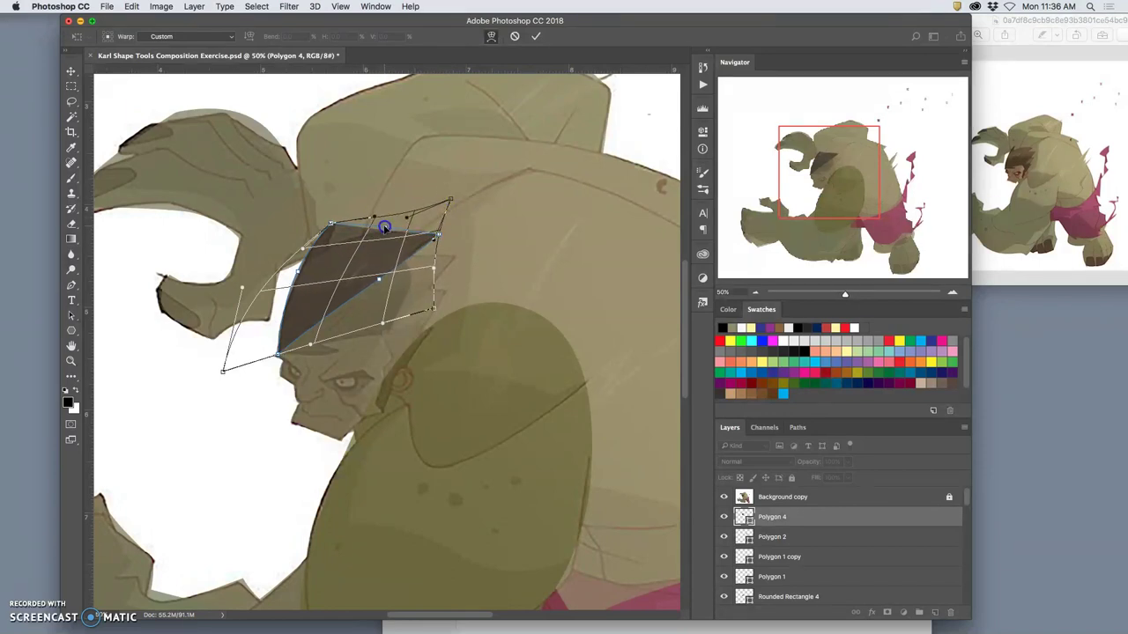
key("Return")
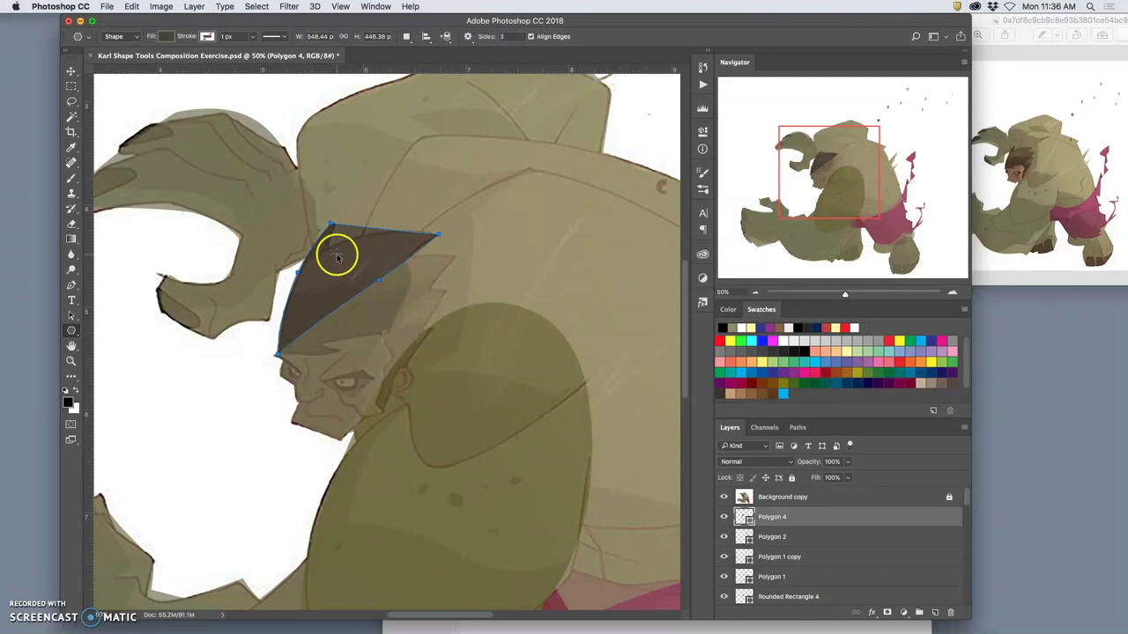
- Duplicate Polygon 4, then move, rotate and shrink the copy over the top of the head
key("super+j")
key("super+t")
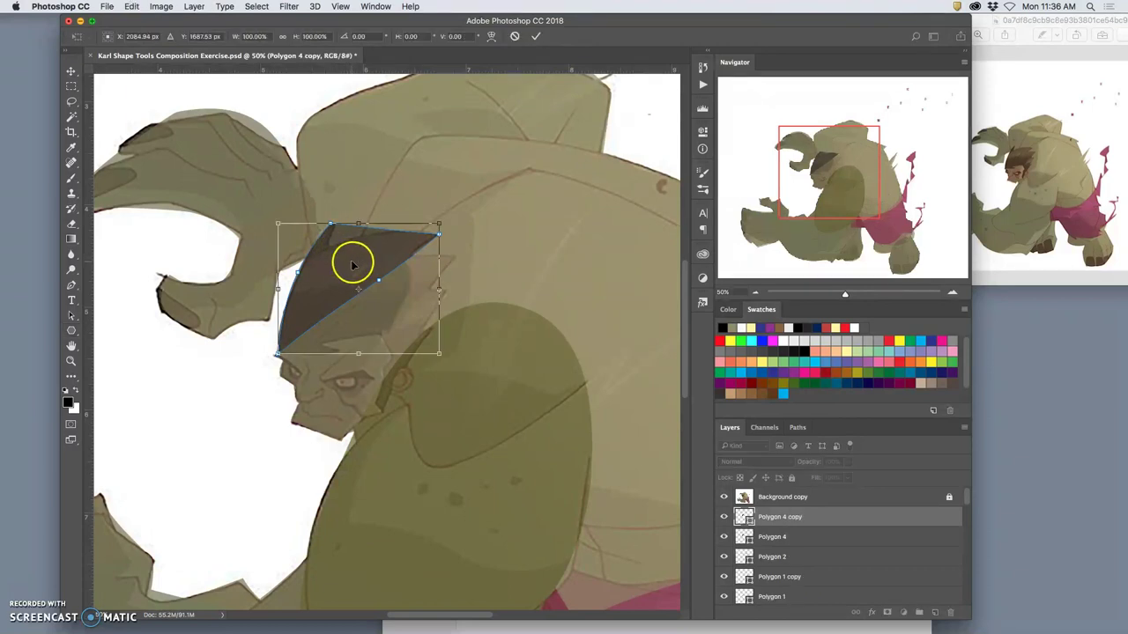
left_click_drag(353, 264, 408, 178)
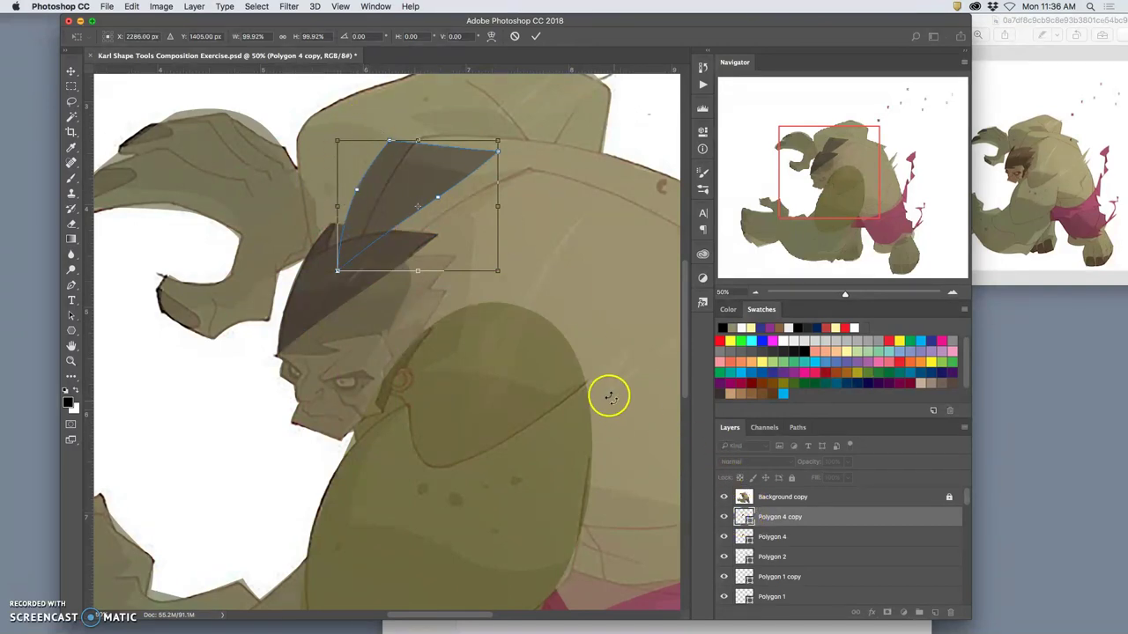
left_click_drag(508, 138, 515, 162)
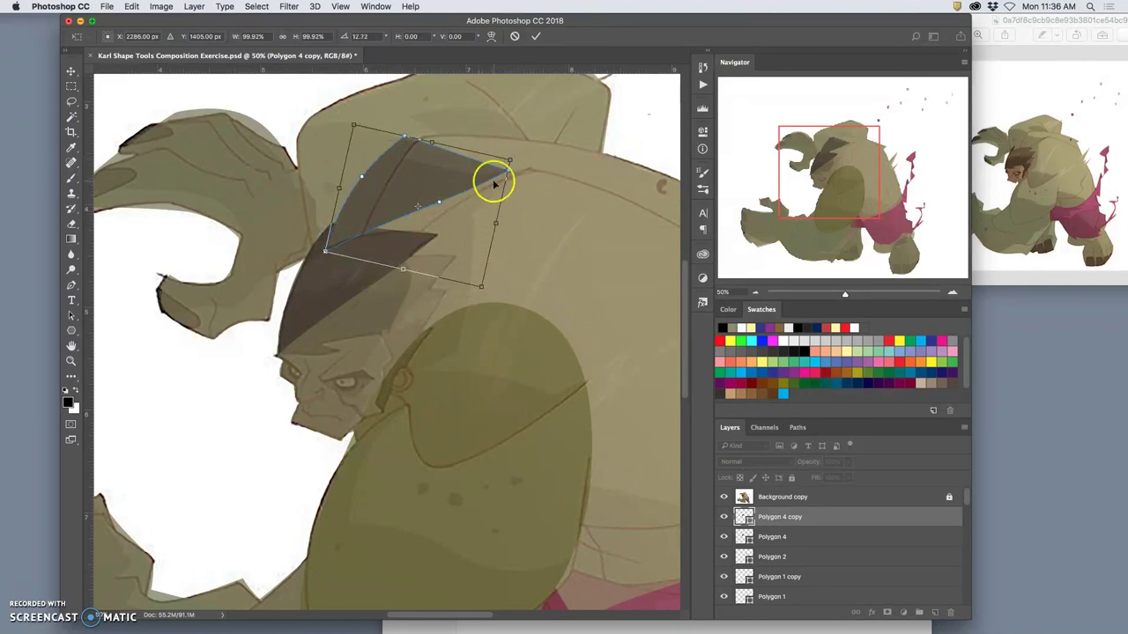
left_click_drag(353, 126, 365, 138)
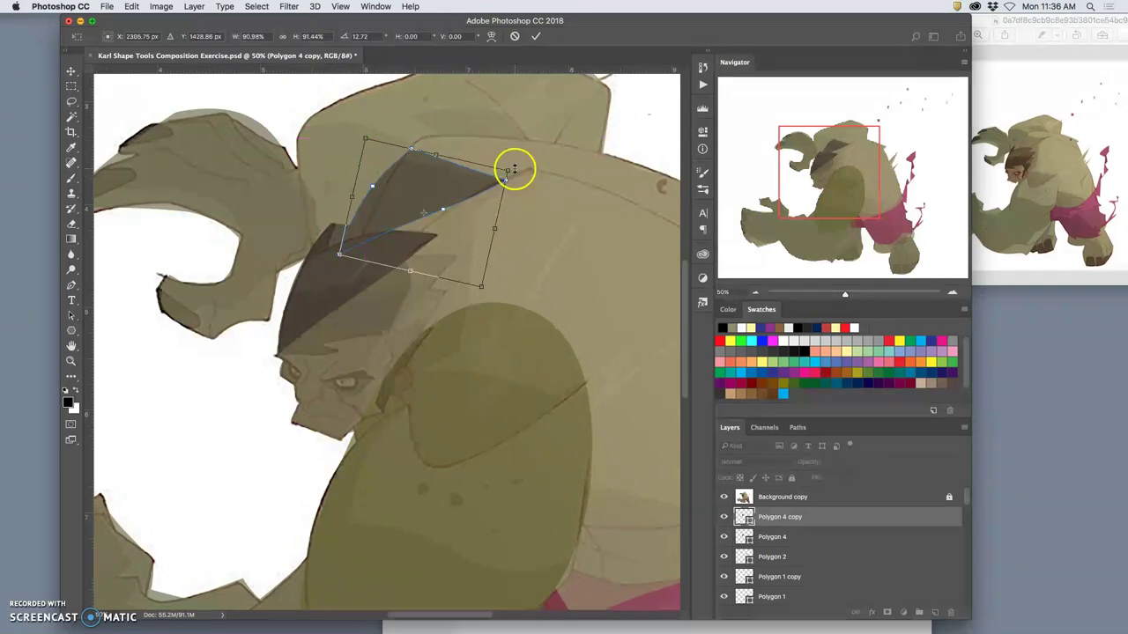
left_click_drag(516, 170, 516, 186)
left_click_drag(430, 189, 419, 196)
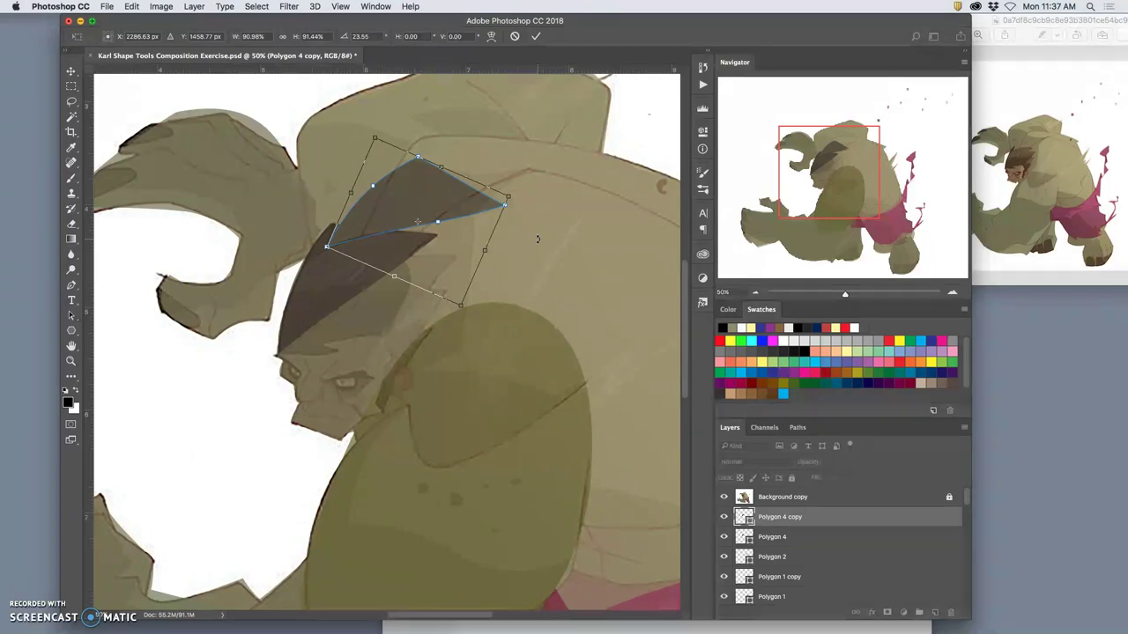
key("Return")
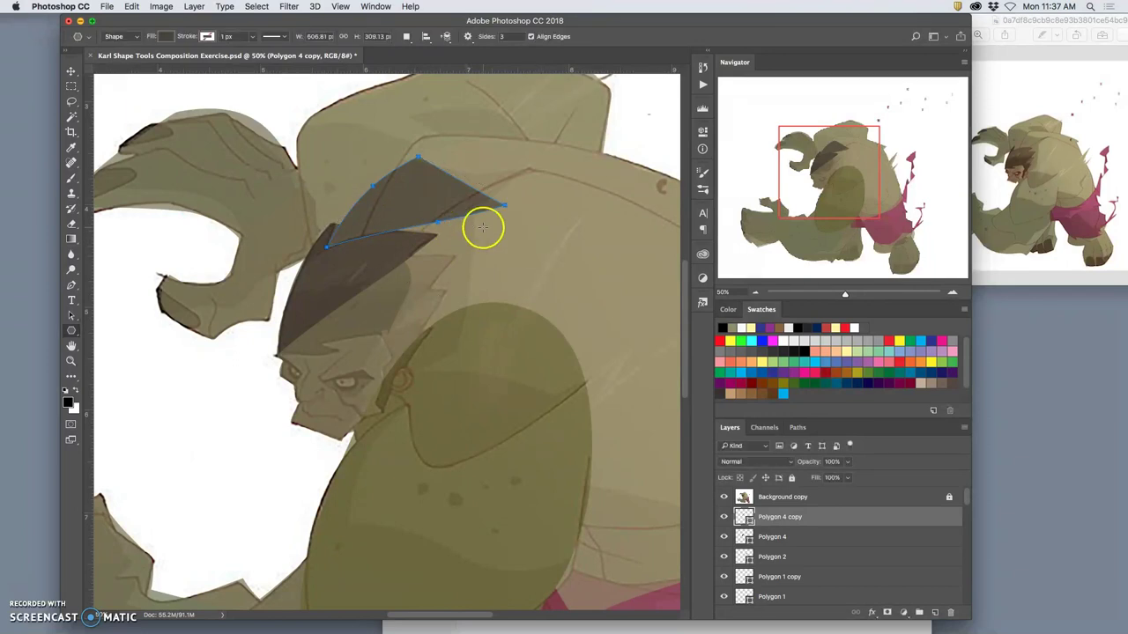
- Recolour Polygon 4 copy to light tan 968c69 sampled from the back, hiding the reference meanwhile
left_click(724, 497)
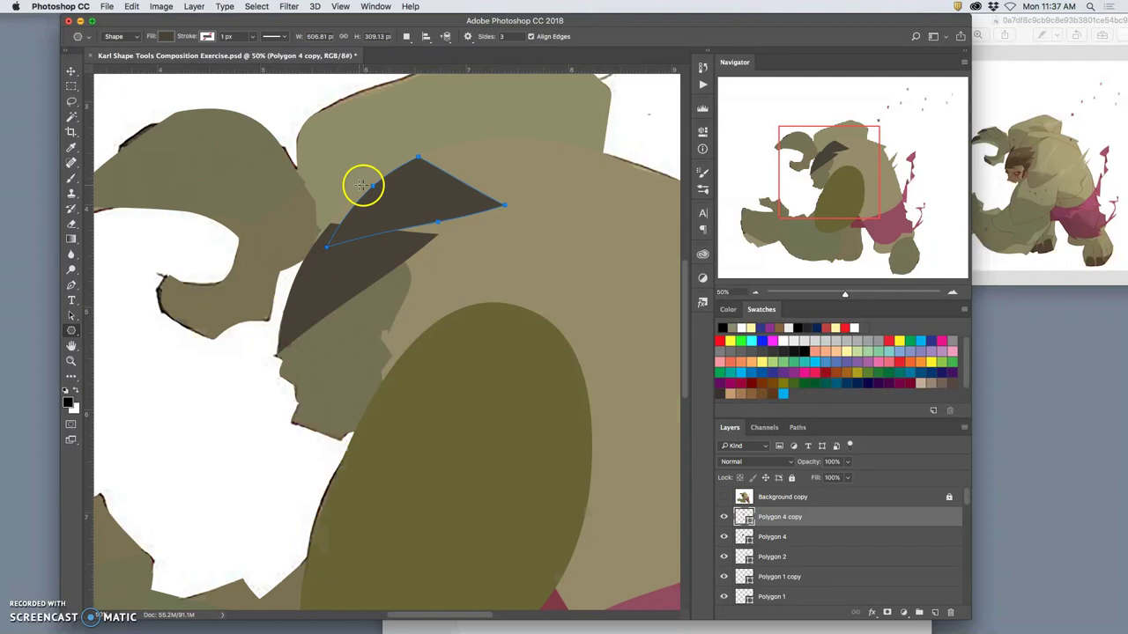
double_click(742, 518)
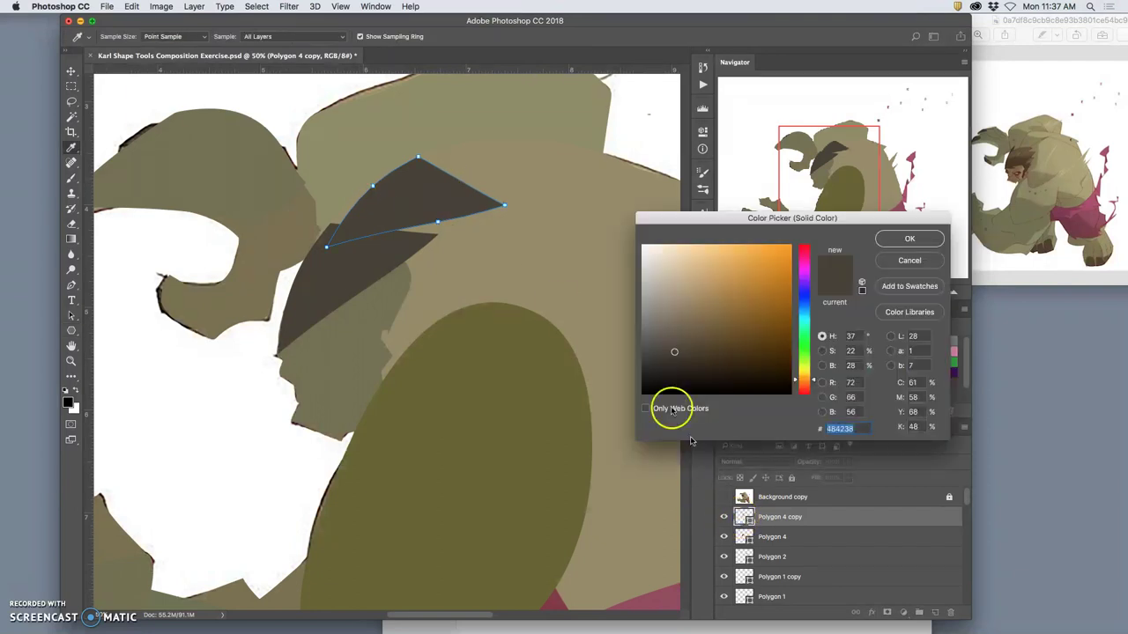
left_click(529, 183)
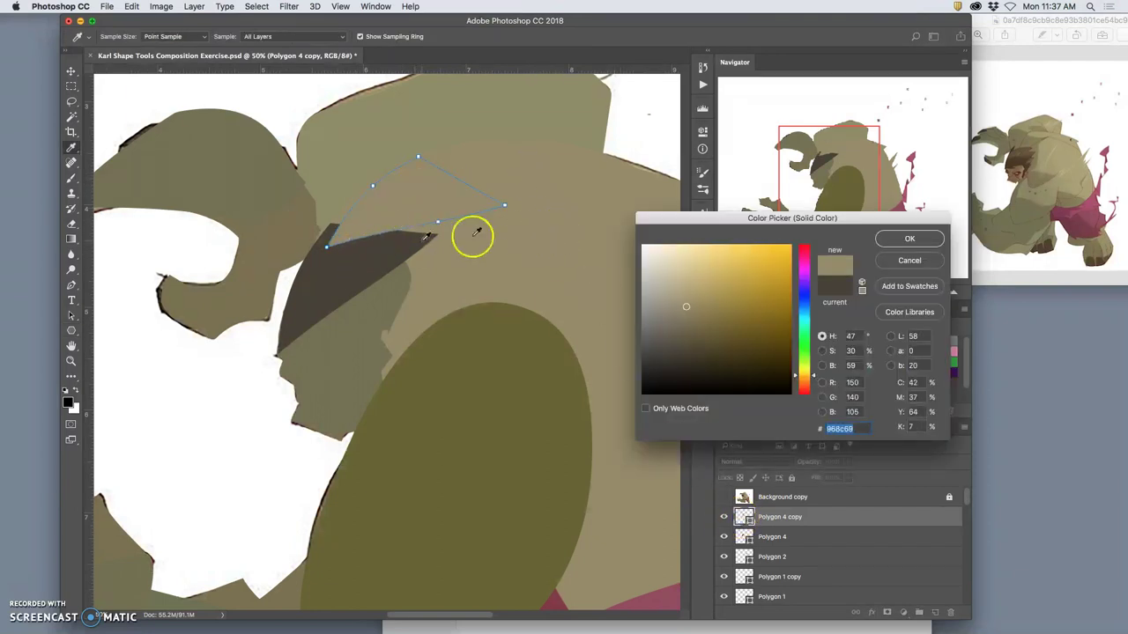
left_click(908, 239)
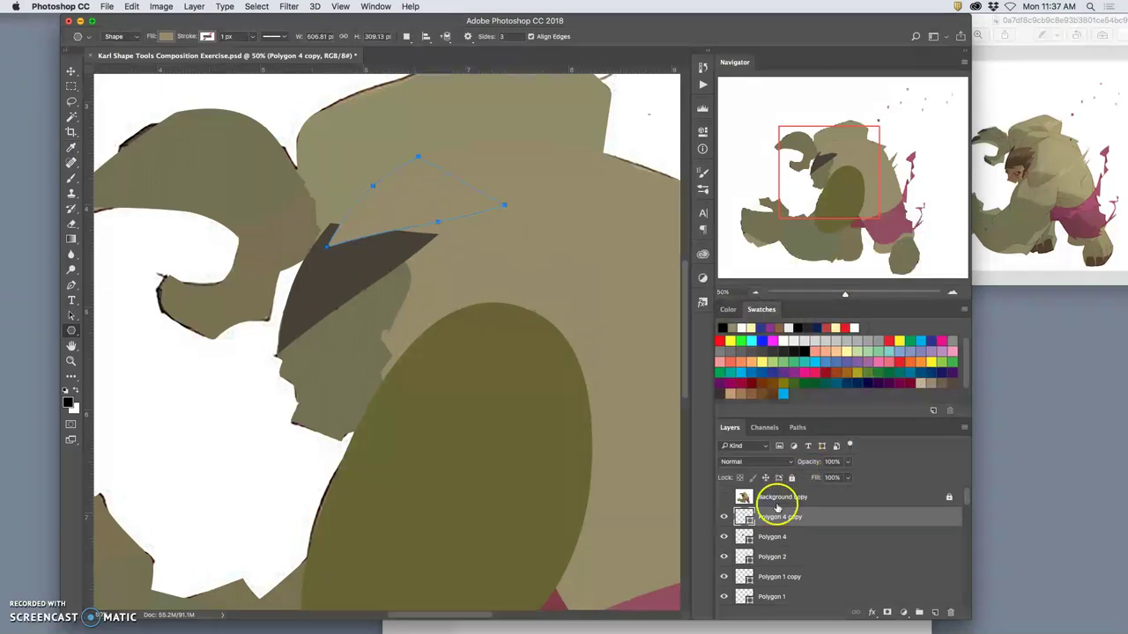
left_click(724, 496)
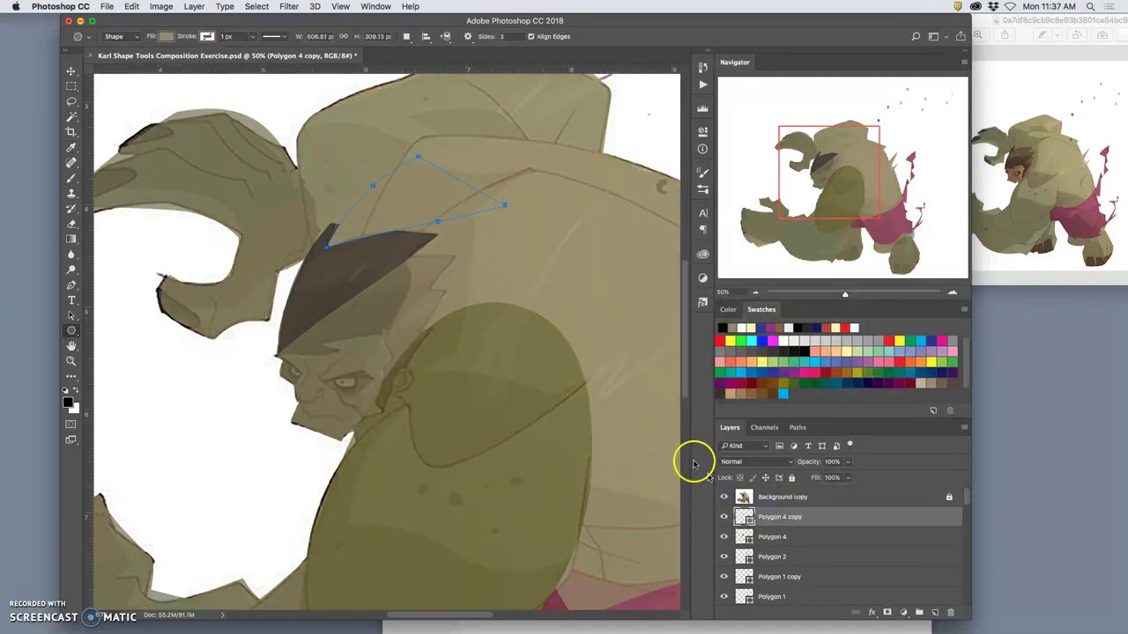
- Duplicate the Polygon 4 hair shape and move the copy down and to the right
left_click(773, 540)
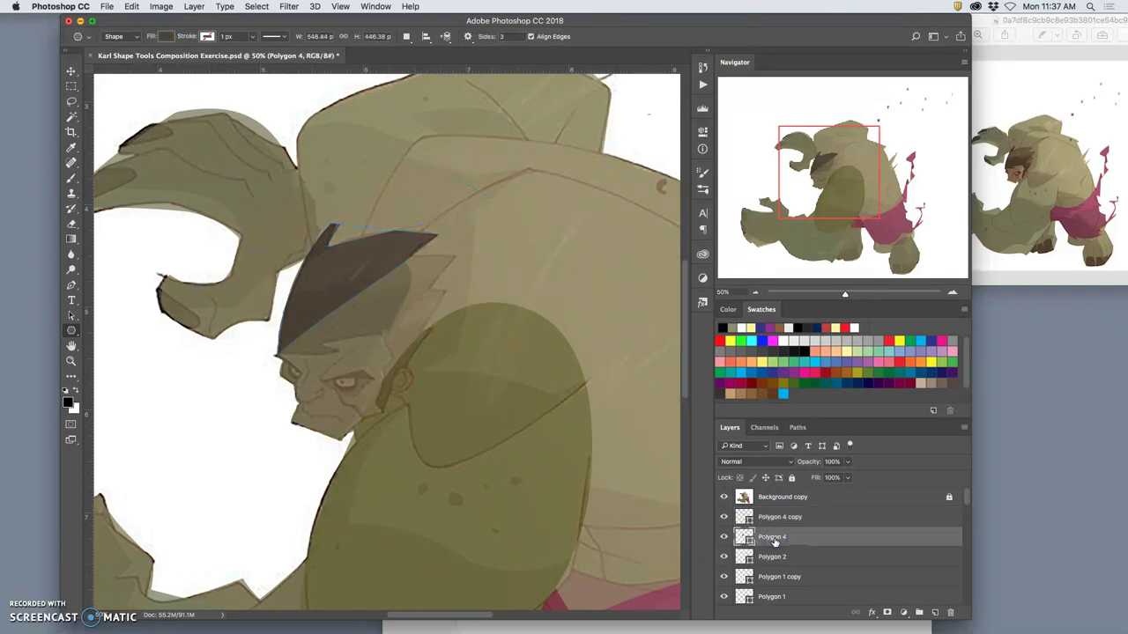
key("ctrl+j")
left_click(71, 70)
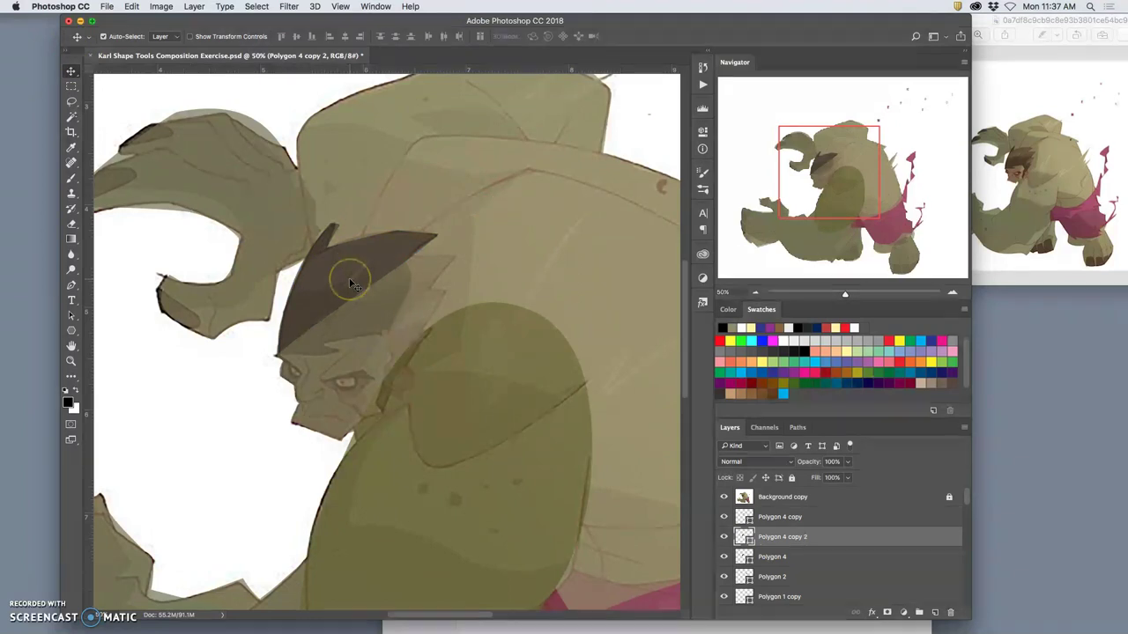
left_click(725, 497)
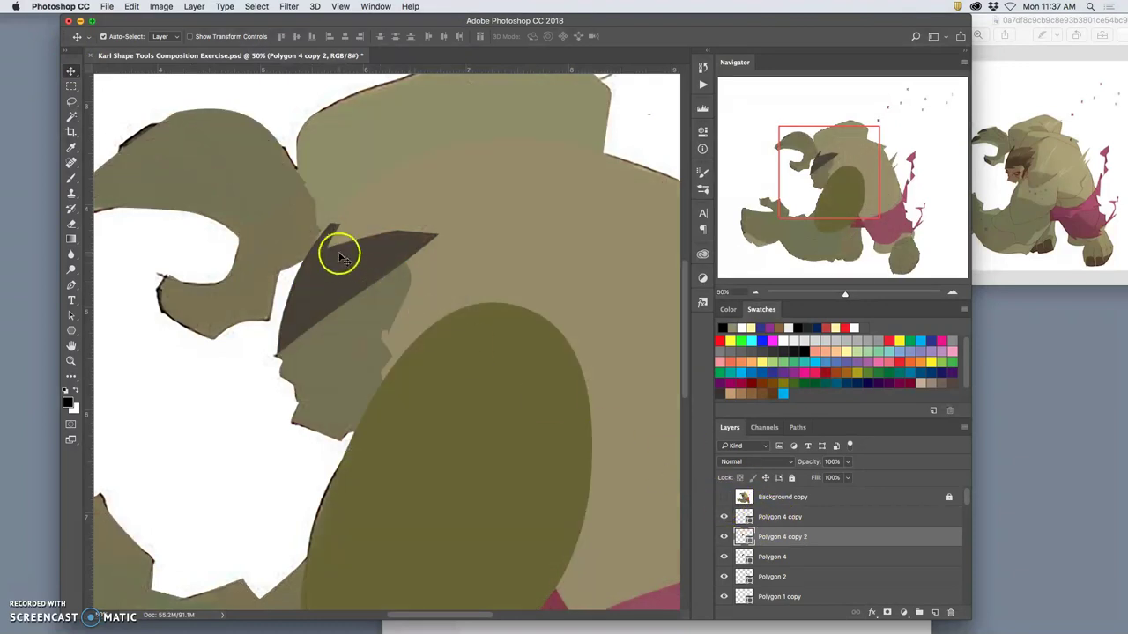
left_click_drag(340, 246, 397, 301)
key("super+t")
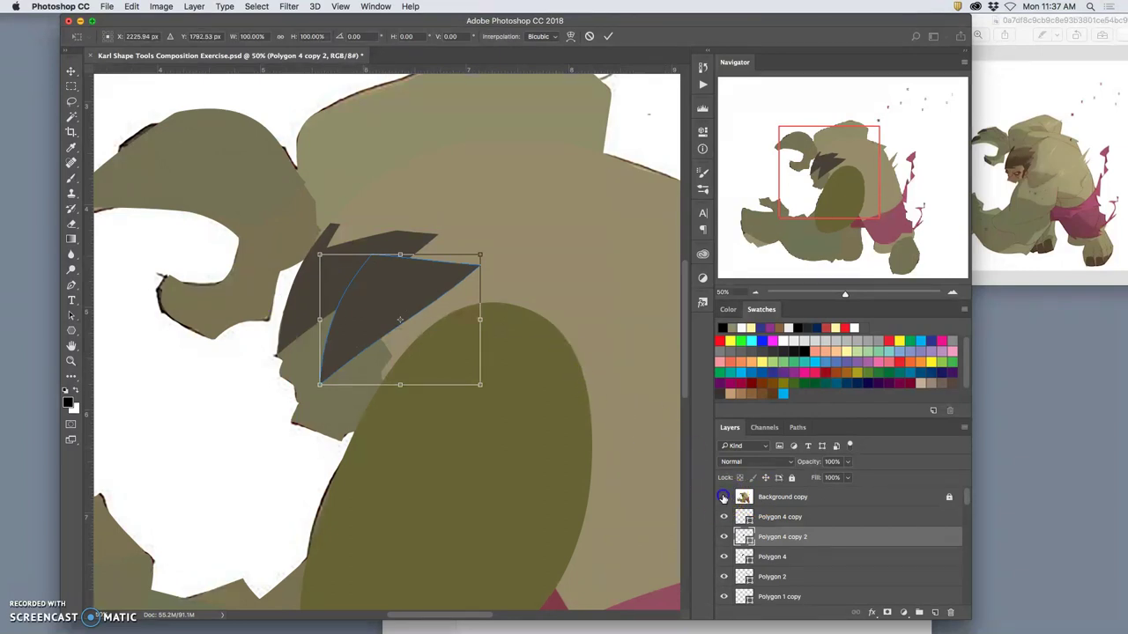
key("Return")
left_click(723, 497)
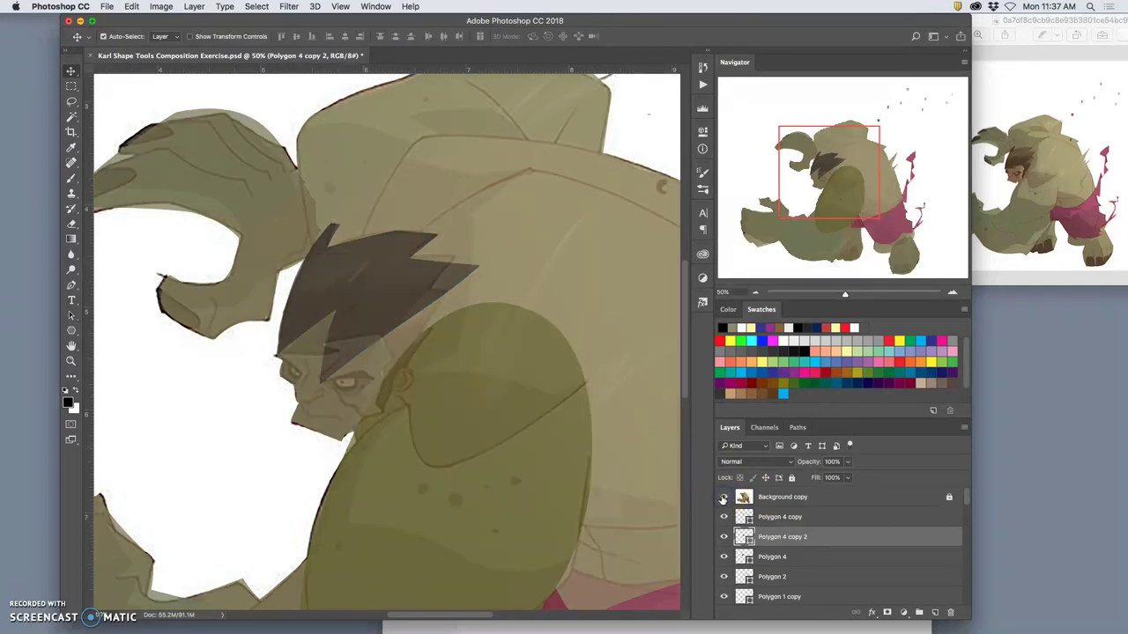
- Rotate the hair copy about 13.57° counter-clockwise, enlarge it, and warp it to curve downward
key("super+t")
left_click_drag(490, 254, 466, 239)
left_click_drag(433, 272, 408, 287)
left_click_drag(480, 366, 487, 383)
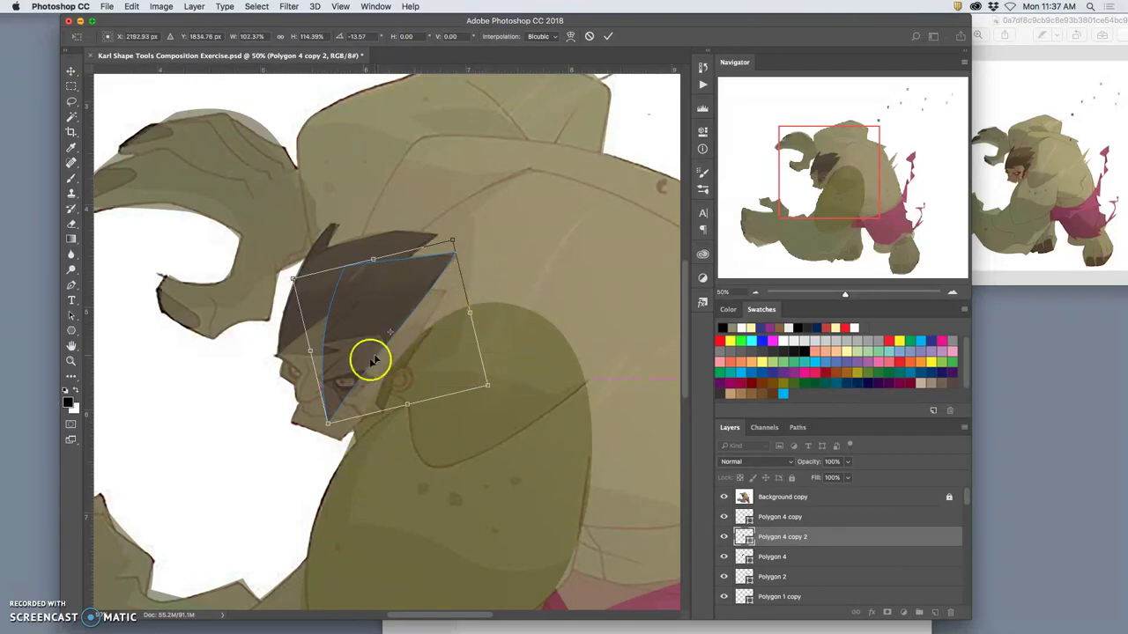
right_click(341, 378)
left_click(360, 453)
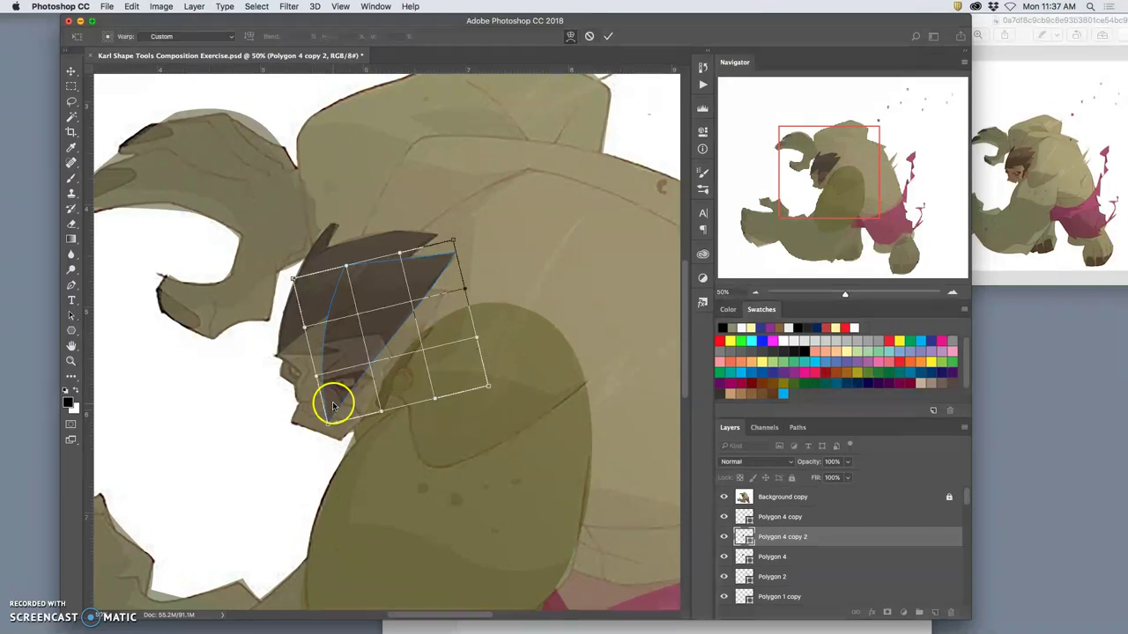
left_click_drag(329, 410, 288, 351)
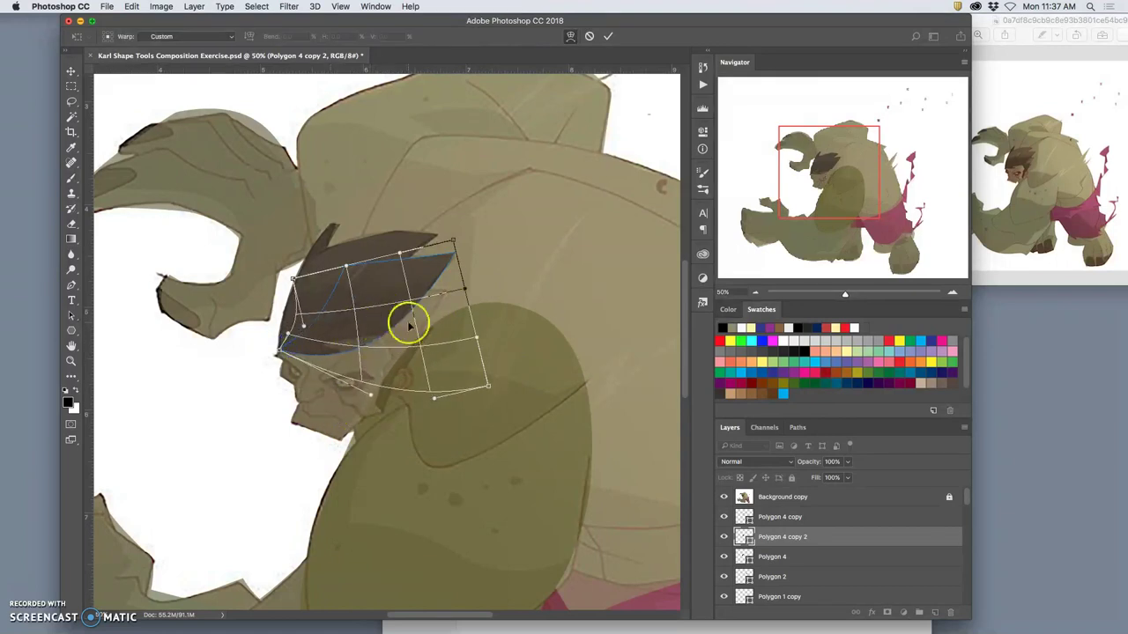
key("Return")
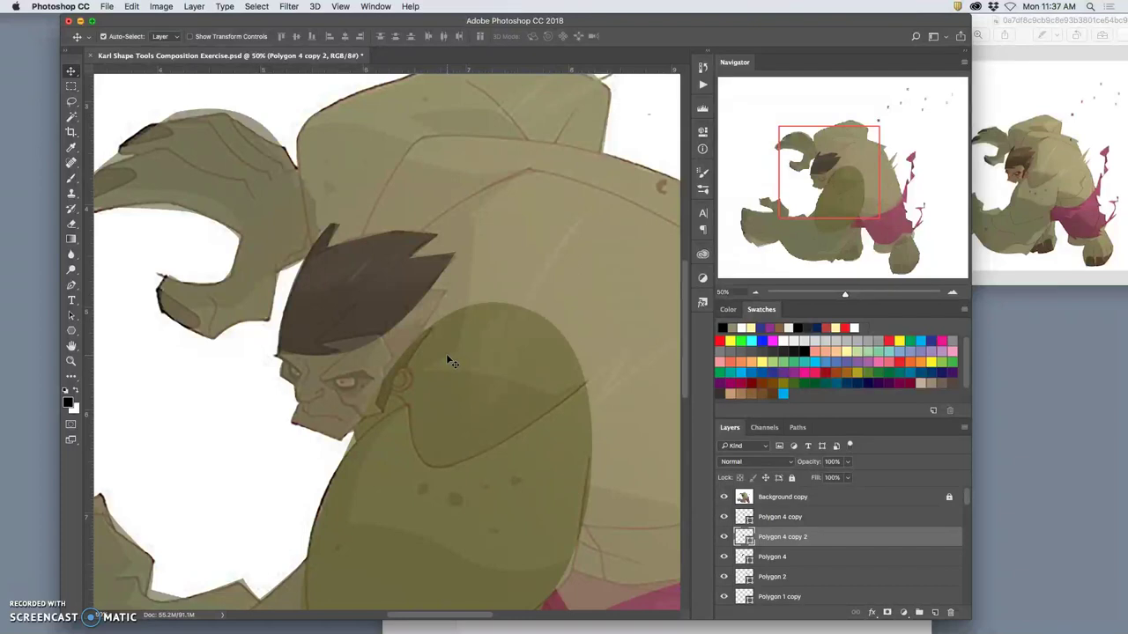
- Duplicate the warped hair piece, move it down, and warp it into a curved lock over the brow
key("super+j")
key("super+t")
left_click_drag(399, 292, 394, 331)
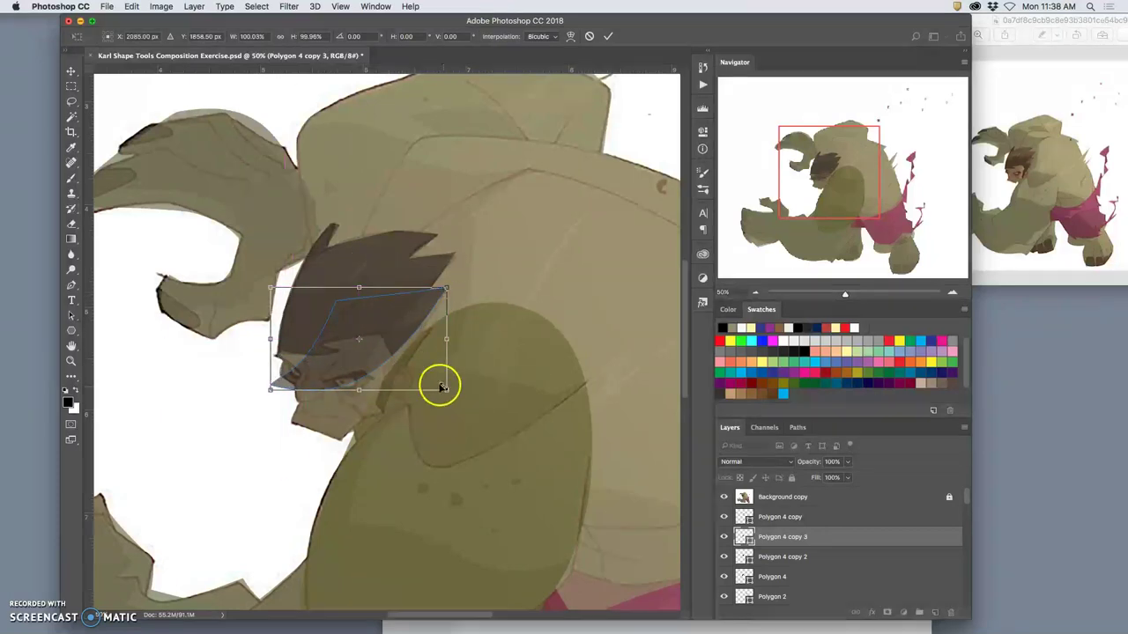
right_click(402, 367)
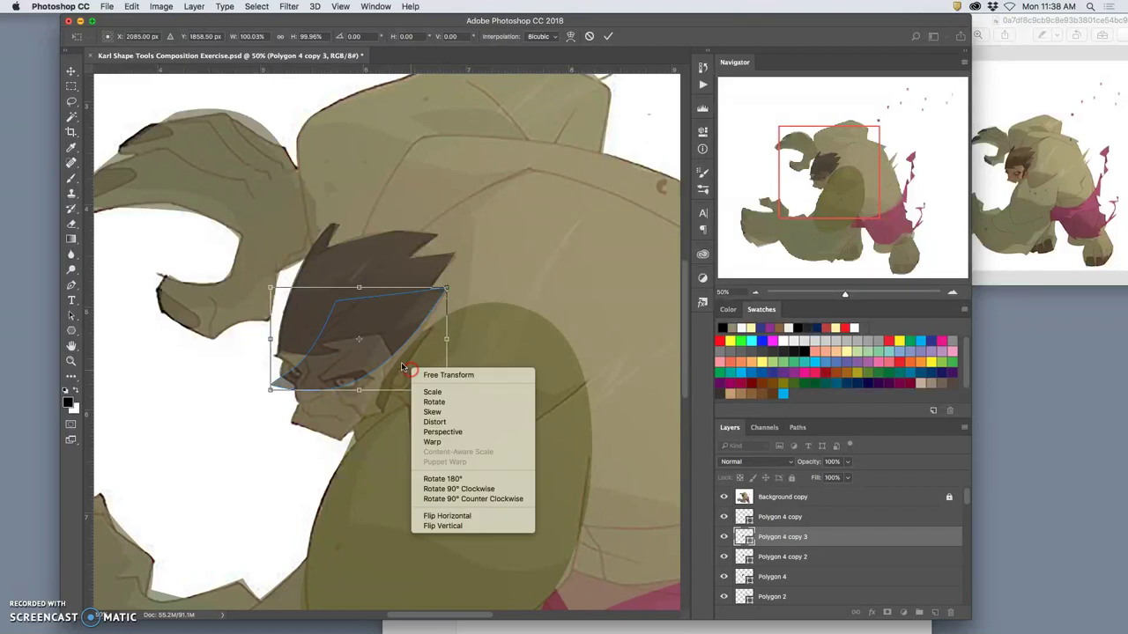
left_click(433, 441)
left_click_drag(386, 368, 393, 370)
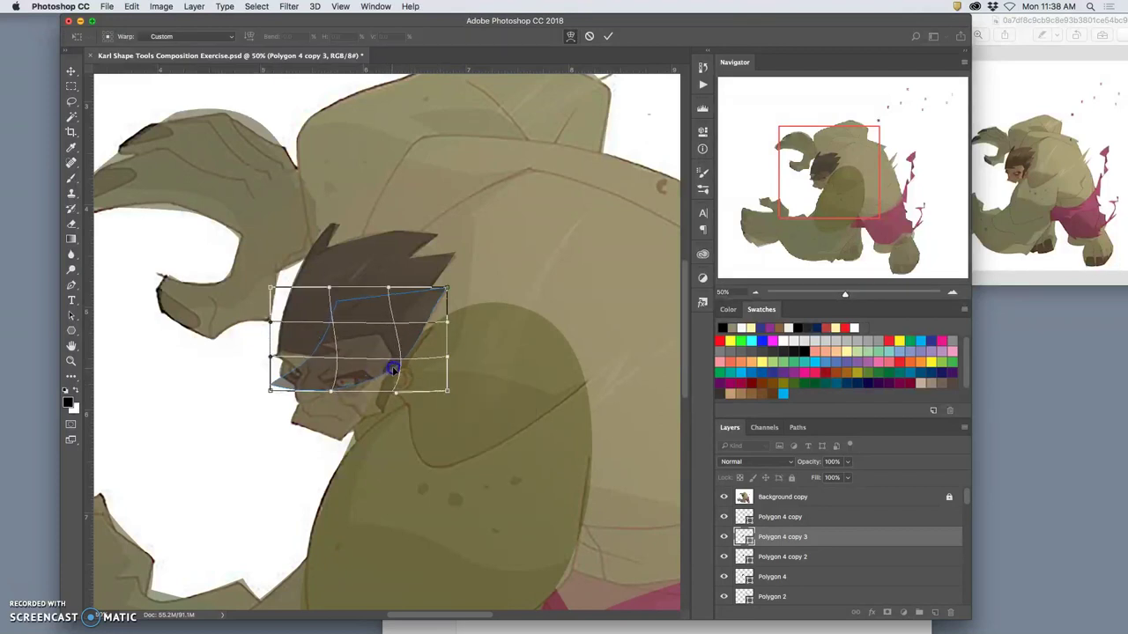
left_click_drag(431, 295, 438, 300)
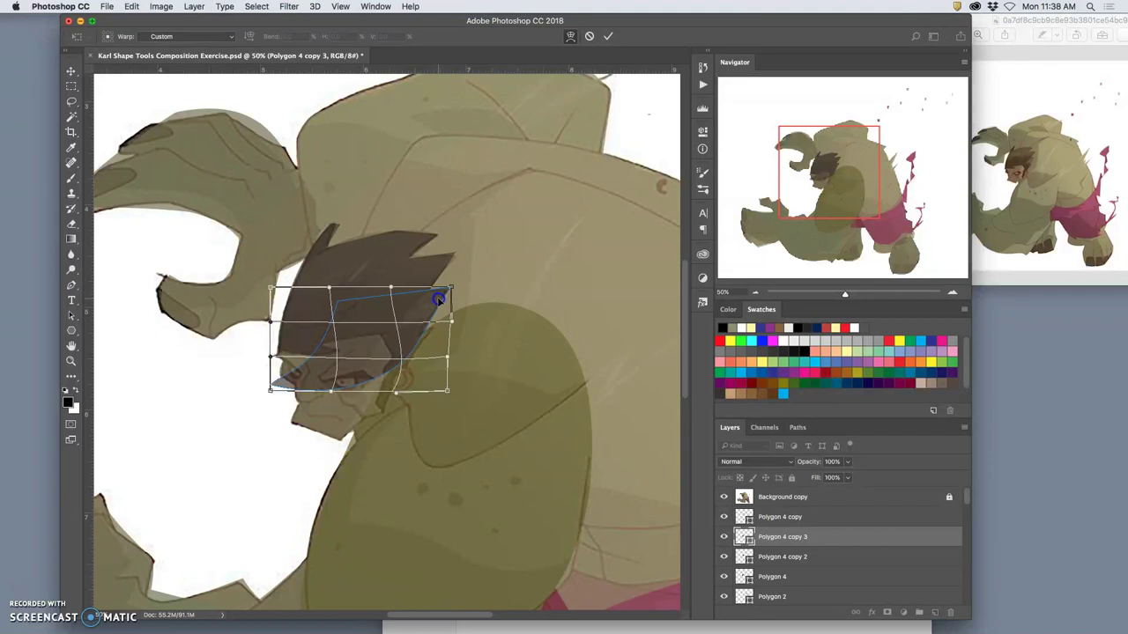
left_click_drag(271, 391, 330, 374)
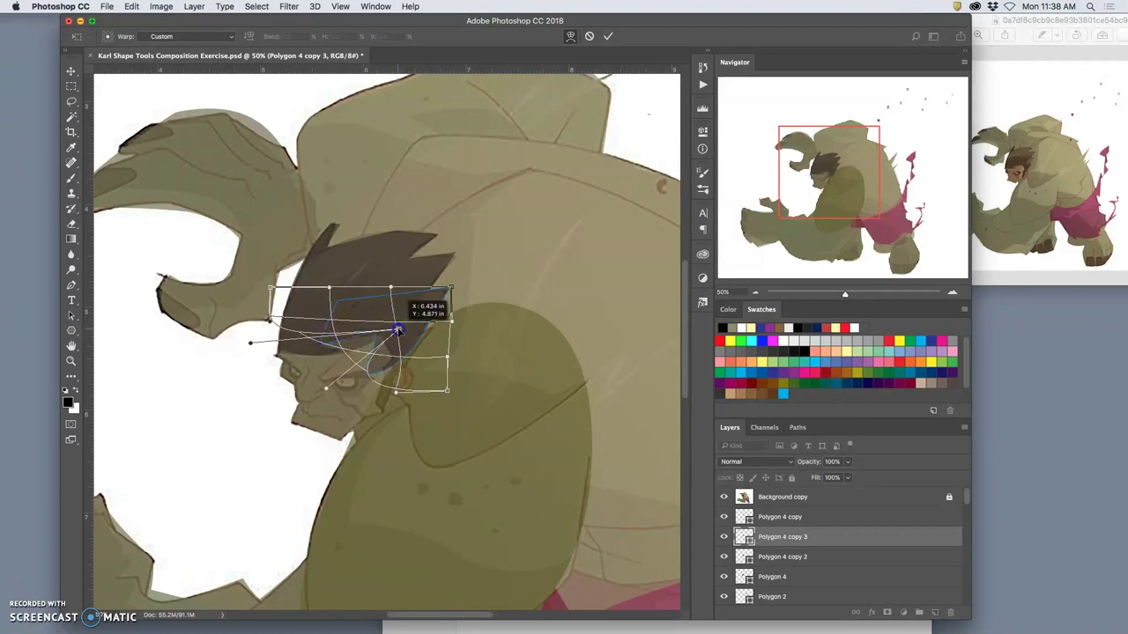
left_click_drag(347, 342, 322, 339)
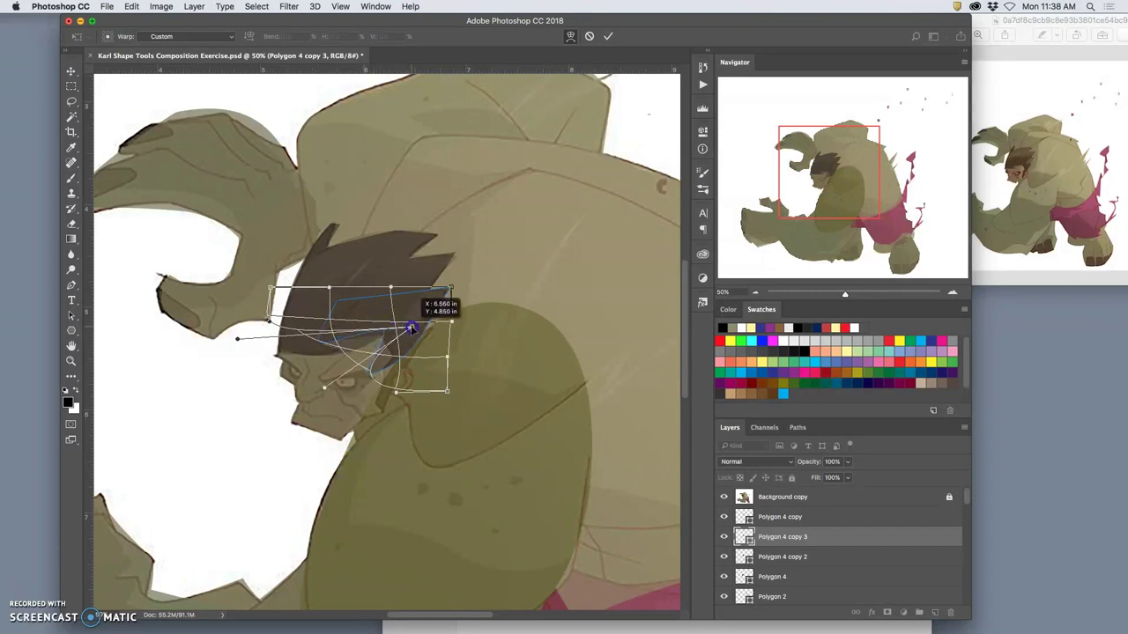
key("Return")
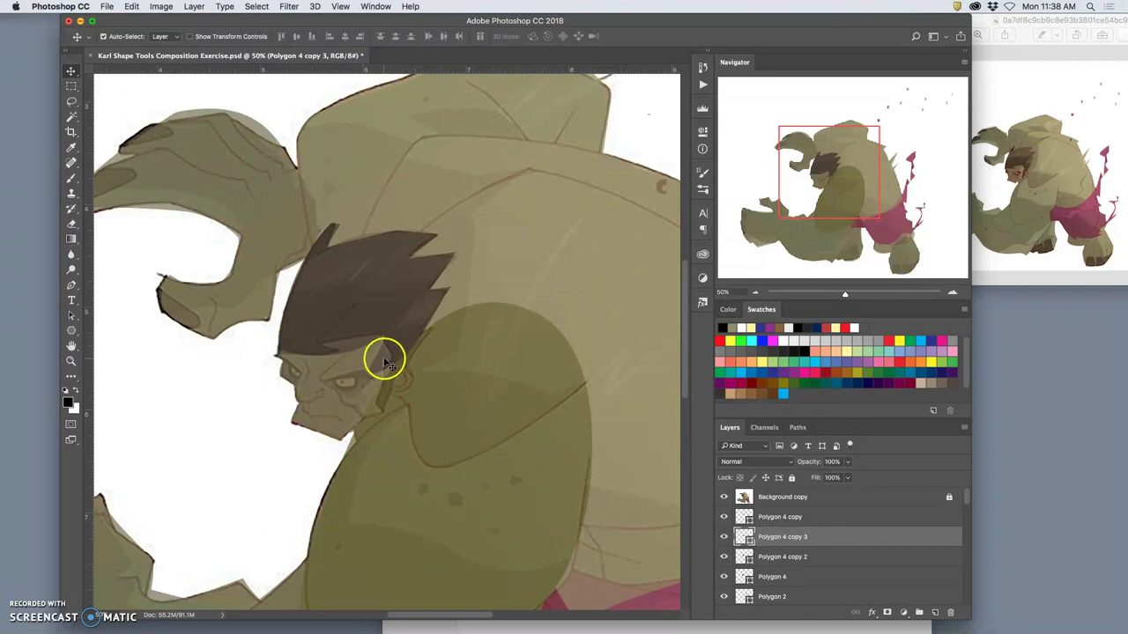
- Warp the hair lock again to refine its lower edge
key("super+t")
right_click(387, 346)
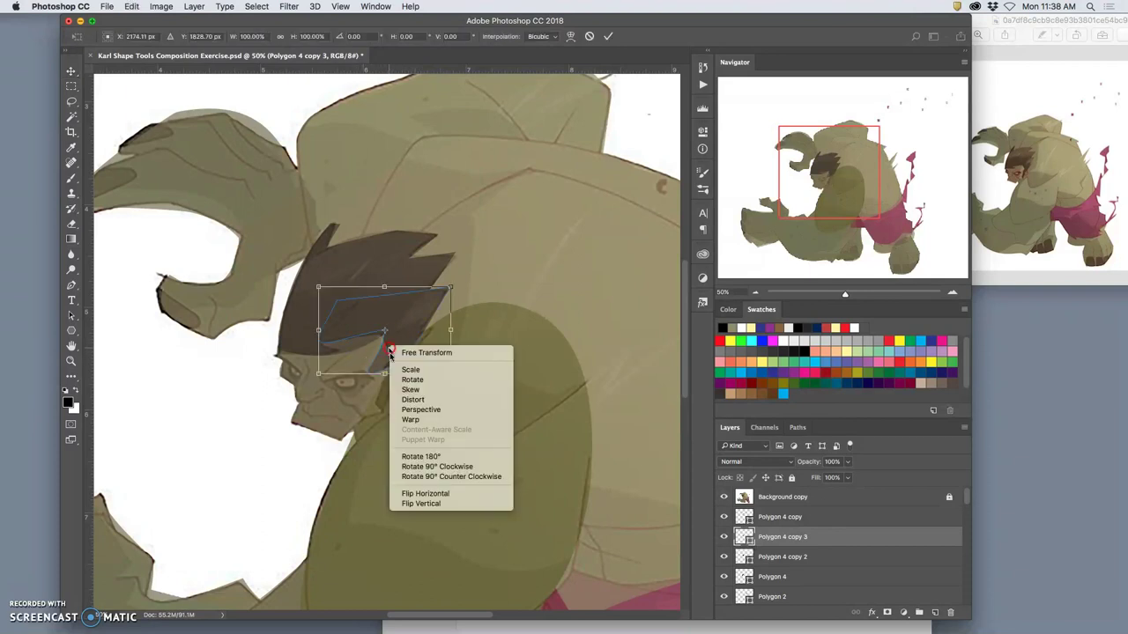
left_click(401, 414)
mouse_move(372, 365)
left_mouse_down()
mouse_move(390, 355)
mouse_move(377, 361)
left_mouse_up()
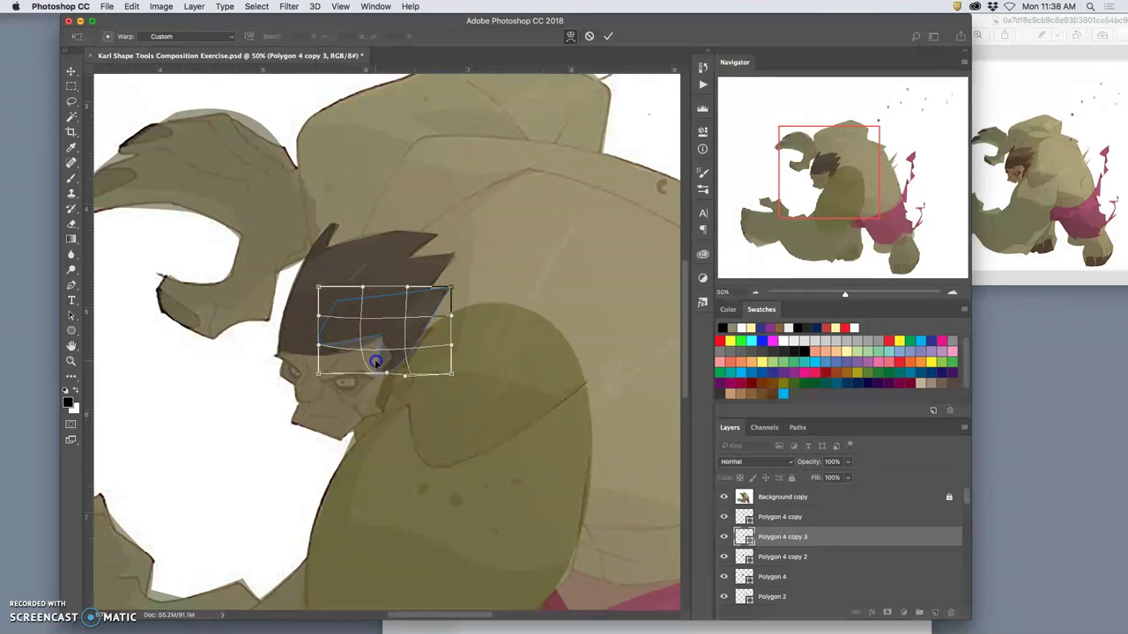
key("Return")
left_click(352, 370)
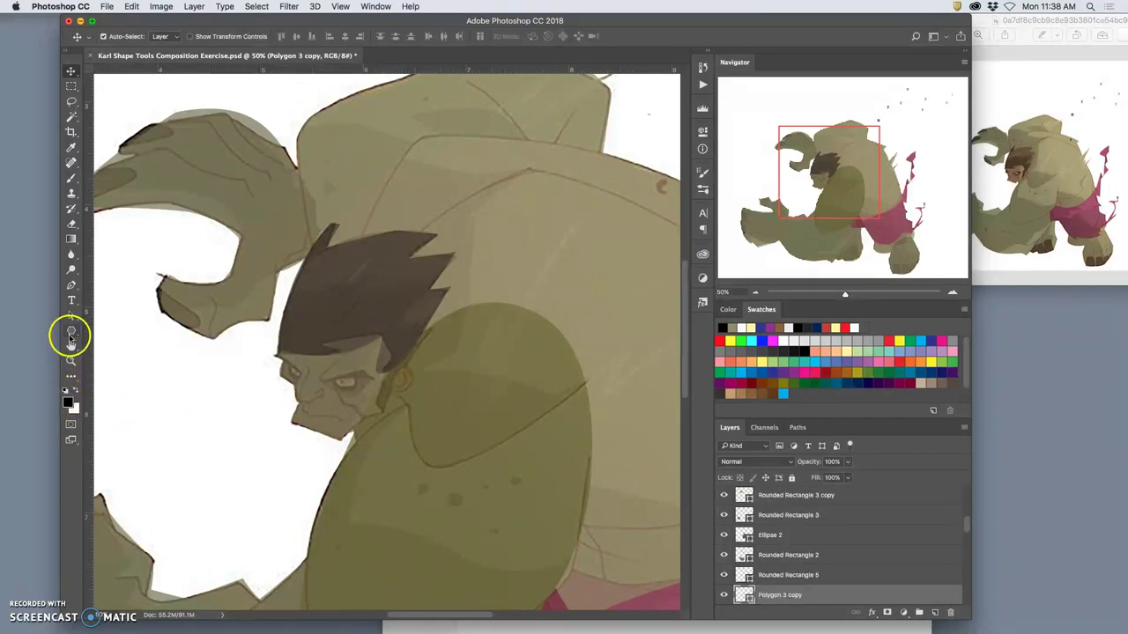
- Draw a small rectangle over the character's brow with the Rectangle Tool
left_click(71, 334)
right_click(71, 334)
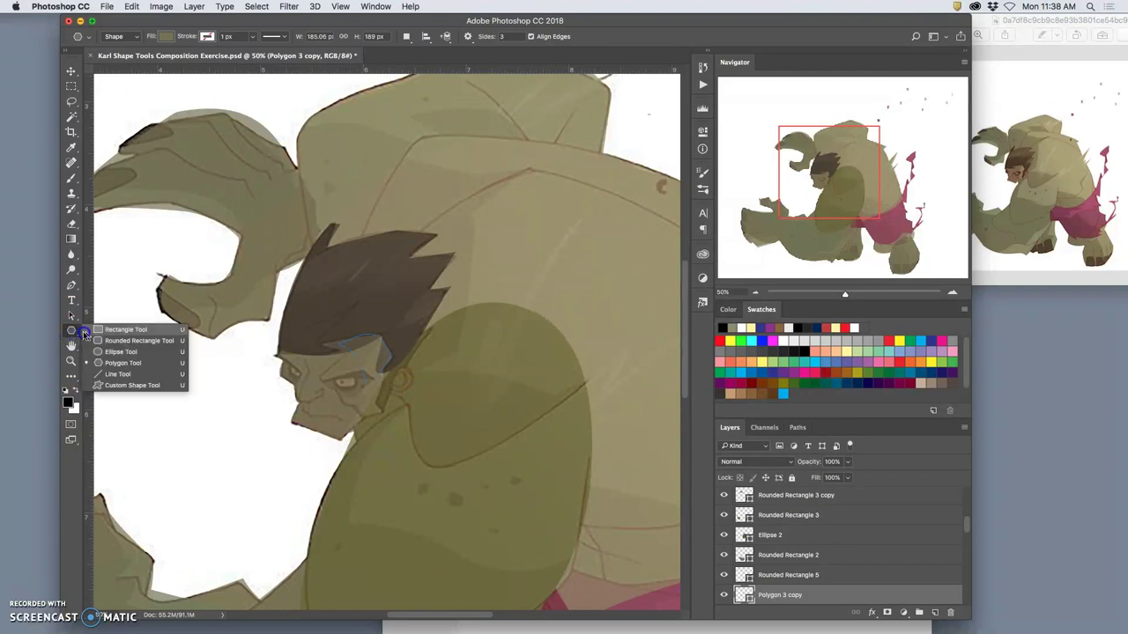
left_click(114, 328)
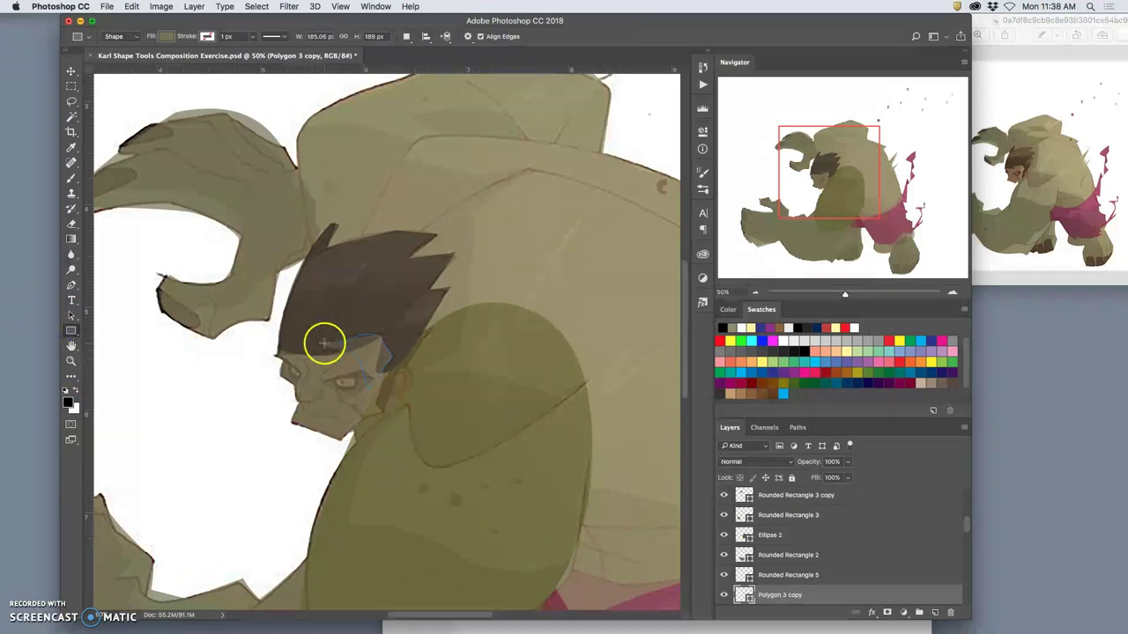
left_click_drag(322, 341, 383, 375)
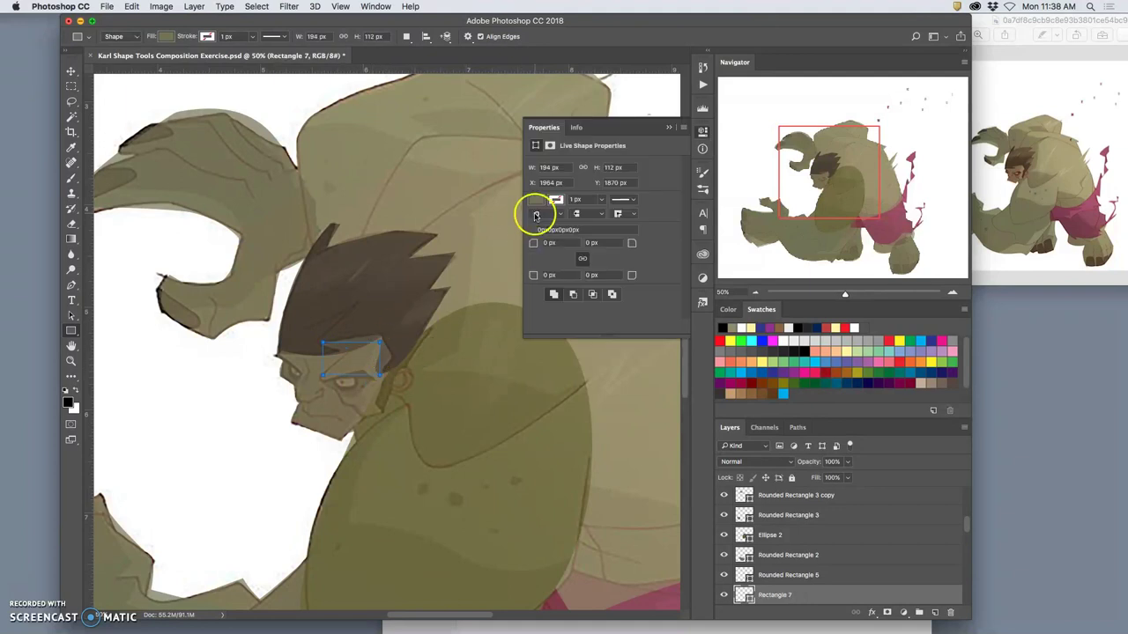
- Distort the rectangle's corners into a slanted brow piece, then hide the reference sketch
key("super+t")
right_click(358, 360)
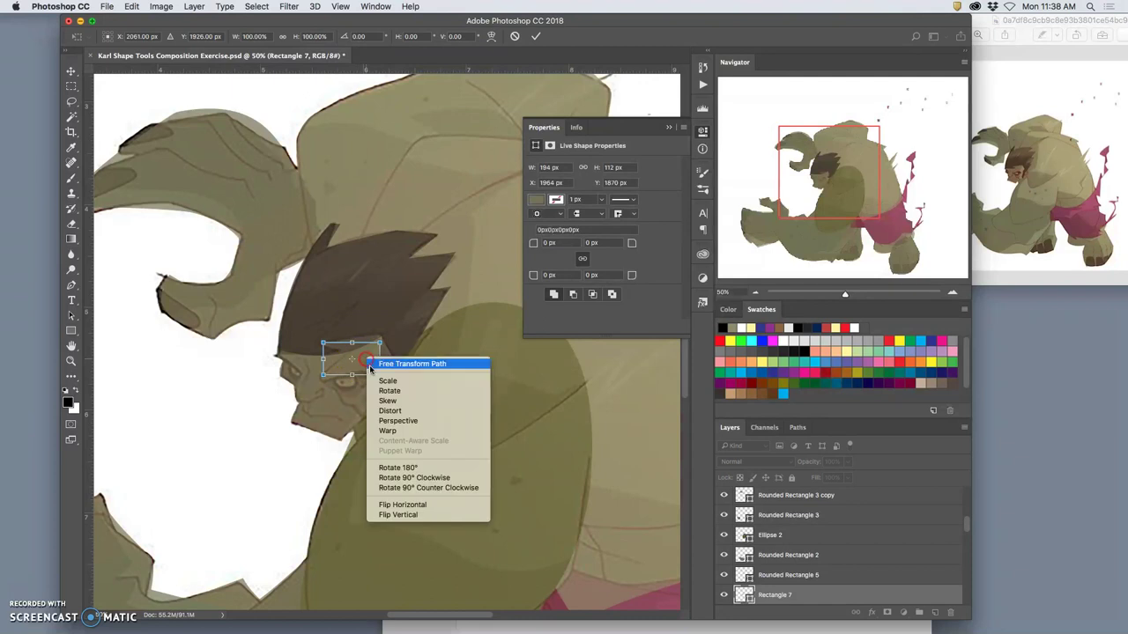
left_click(389, 410)
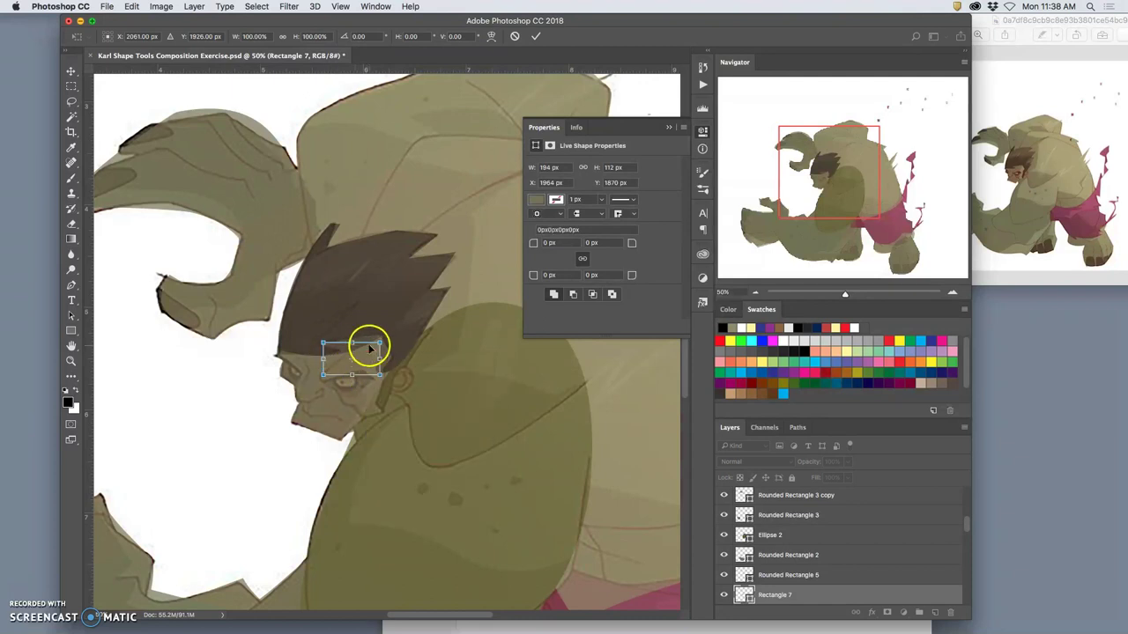
left_click_drag(378, 343, 378, 374)
left_click_drag(323, 342, 320, 339)
key("Return")
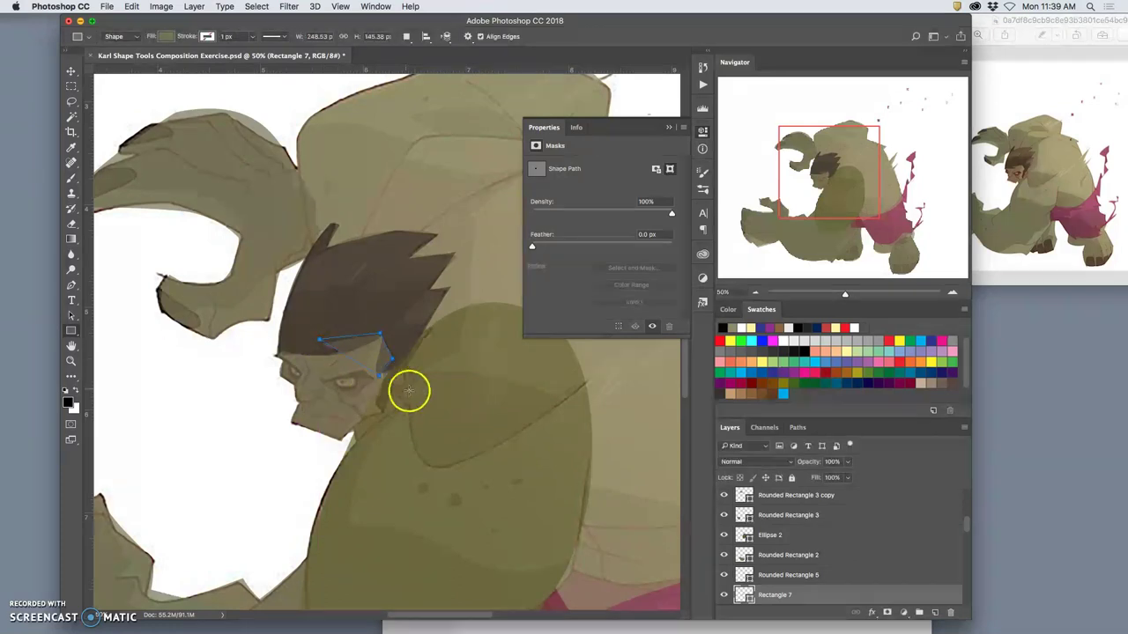
scroll(726, 498, "up", 5)
left_click(724, 498)
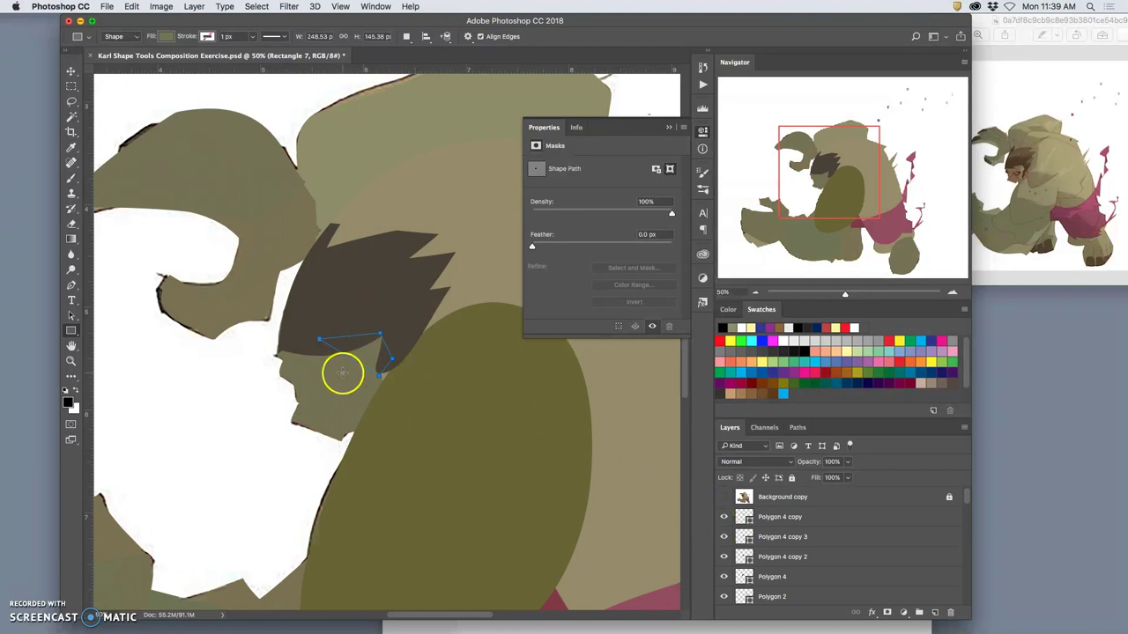
- Toggle the hair layers' visibility on and off to identify each shape
left_click(724, 517)
left_click(724, 517)
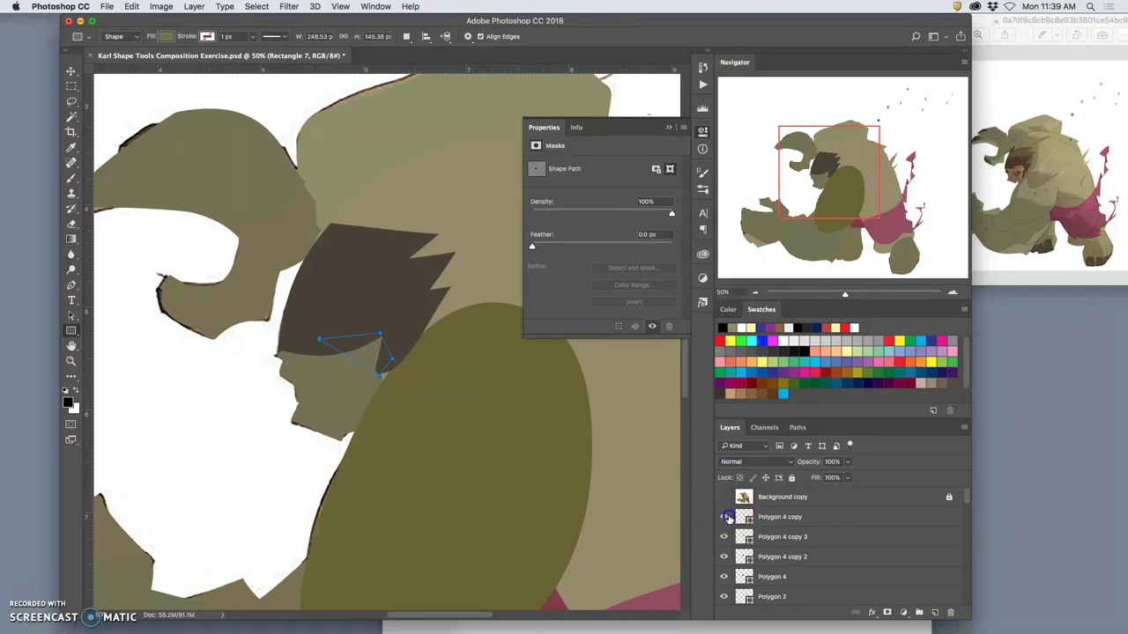
left_click(724, 518)
left_click(724, 536)
left_click(724, 537)
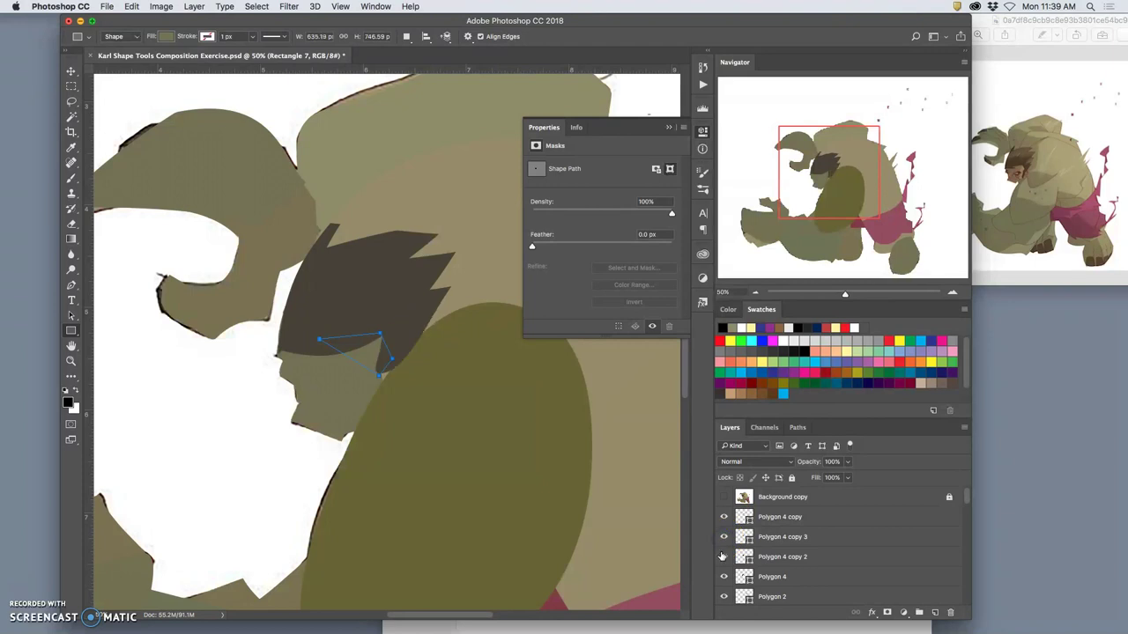
left_click(723, 557)
left_click(723, 556)
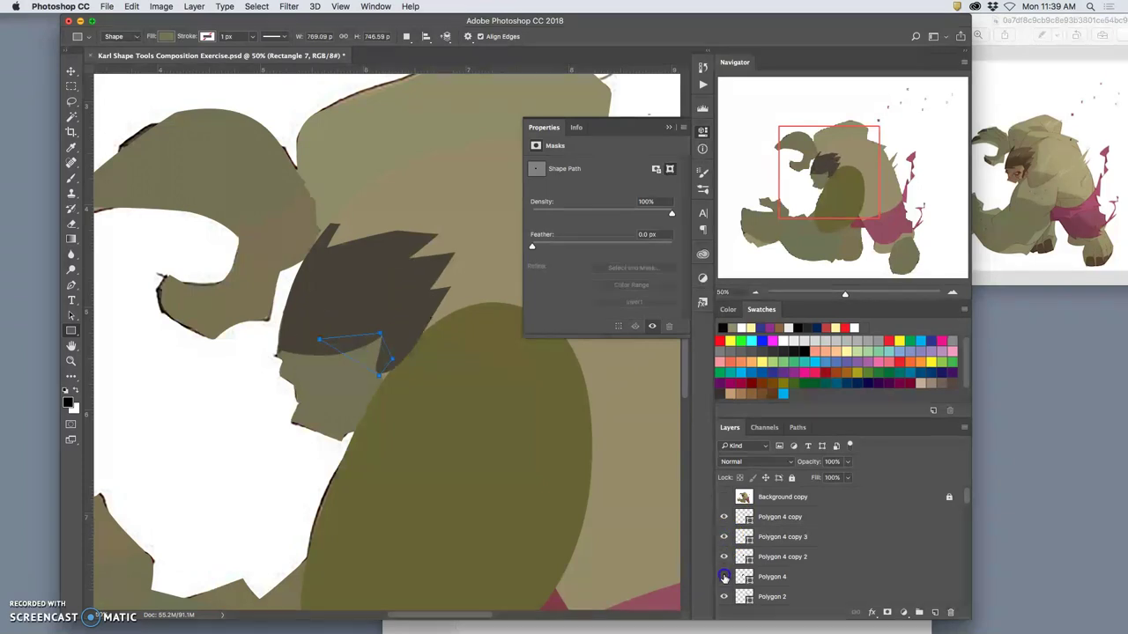
left_click(724, 576)
left_click(725, 576)
scroll(735, 575, "down", 8)
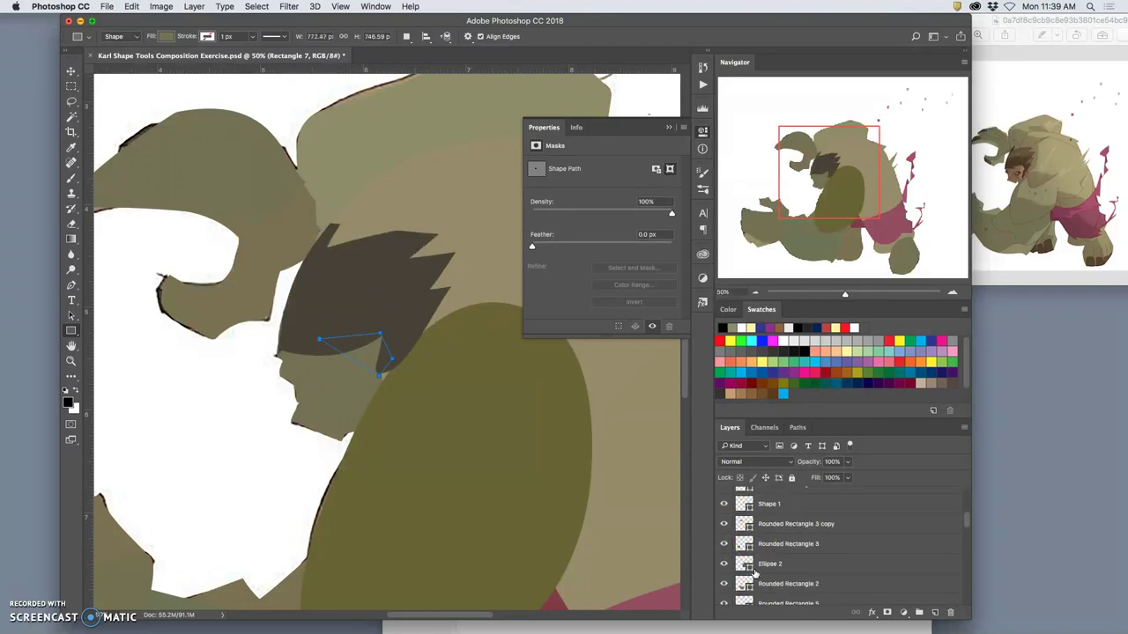
scroll(753, 573, "up", 4)
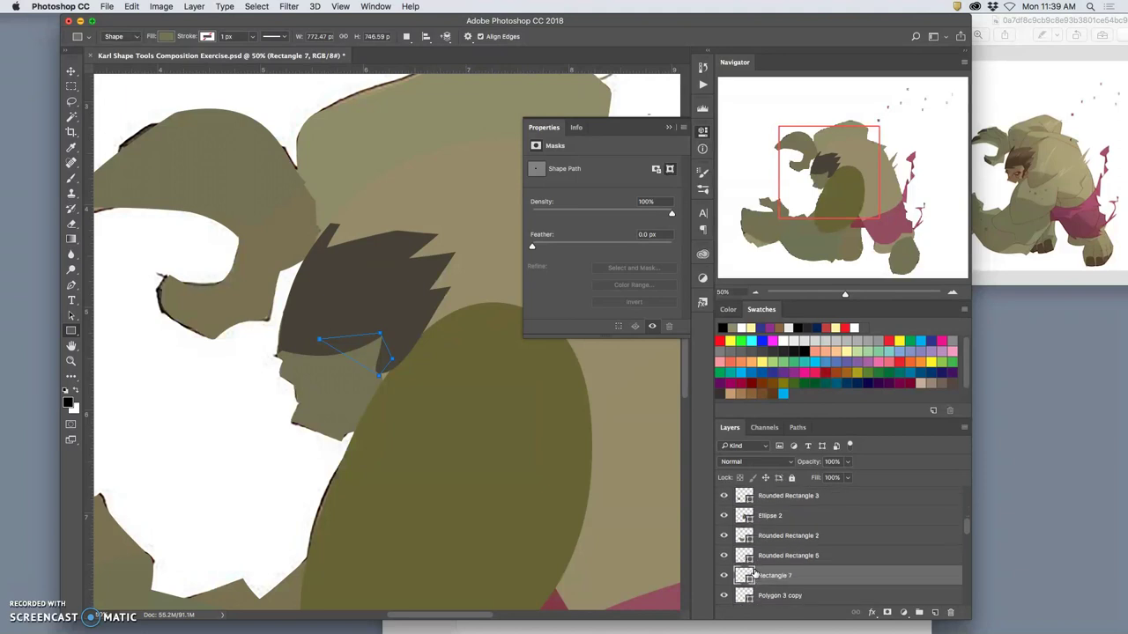
- Fill Rectangle 7 with face colour 757254, raise it above the hair shapes, and zoom out
left_click(765, 573)
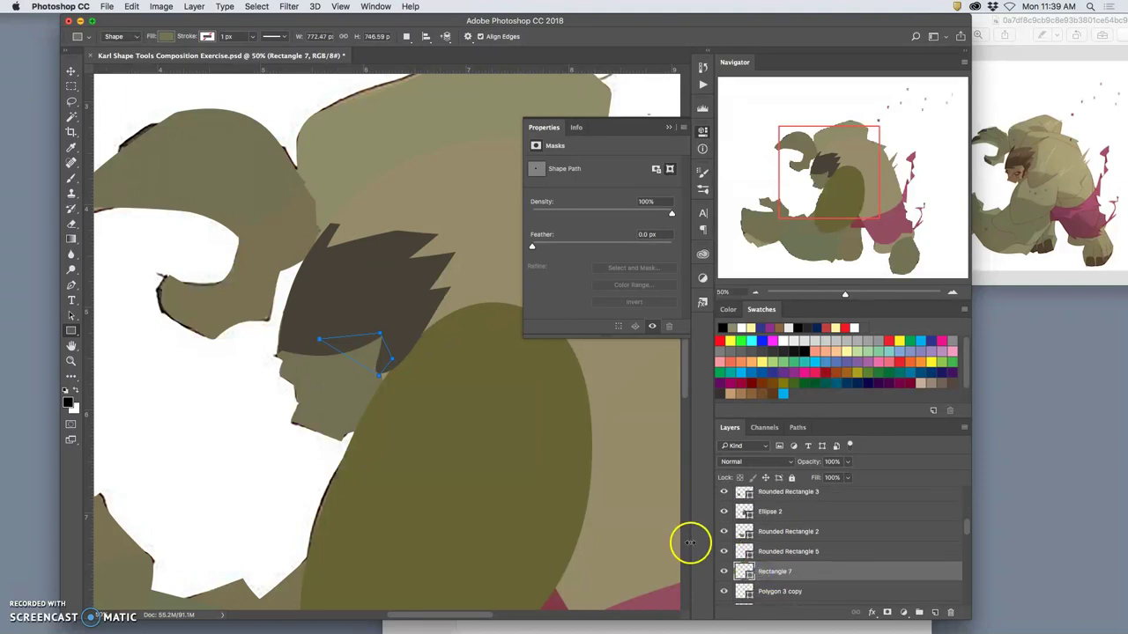
double_click(743, 571)
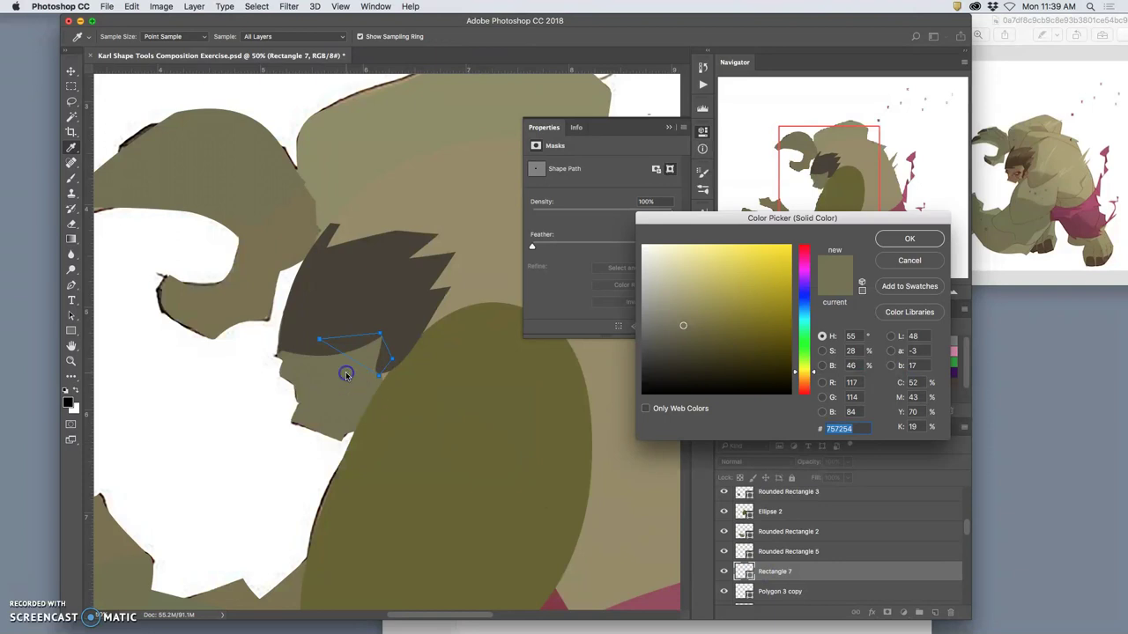
left_click(881, 244)
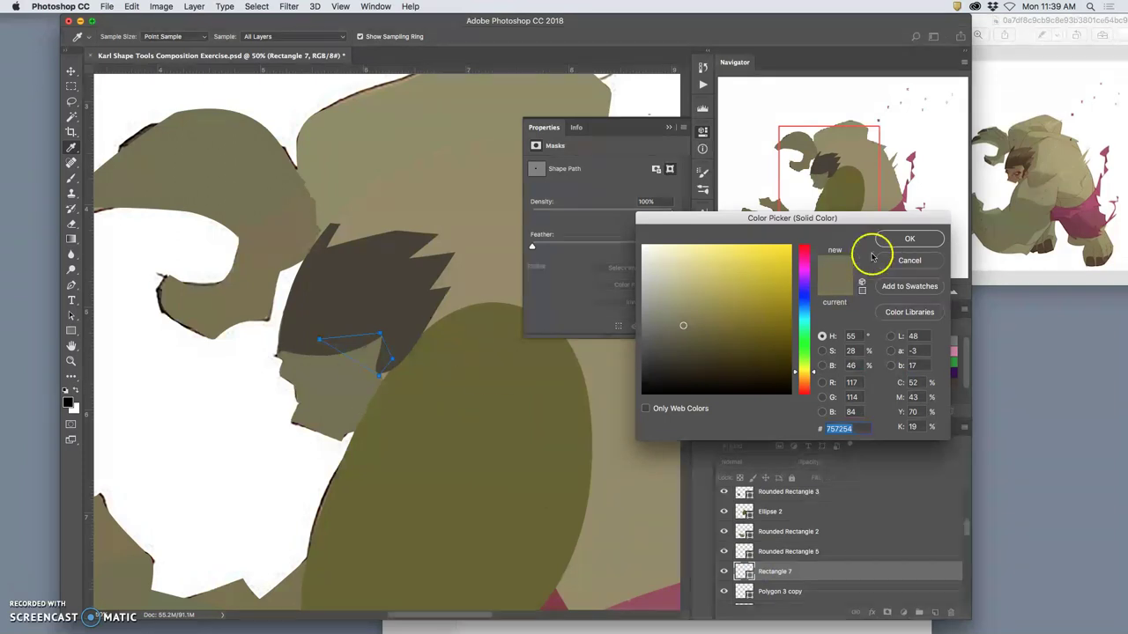
key("super+bracketright")
key("super+bracketright")
key("super+bracketright")
key("super+bracketright")
key("super+bracketright")
key("super+bracketright")
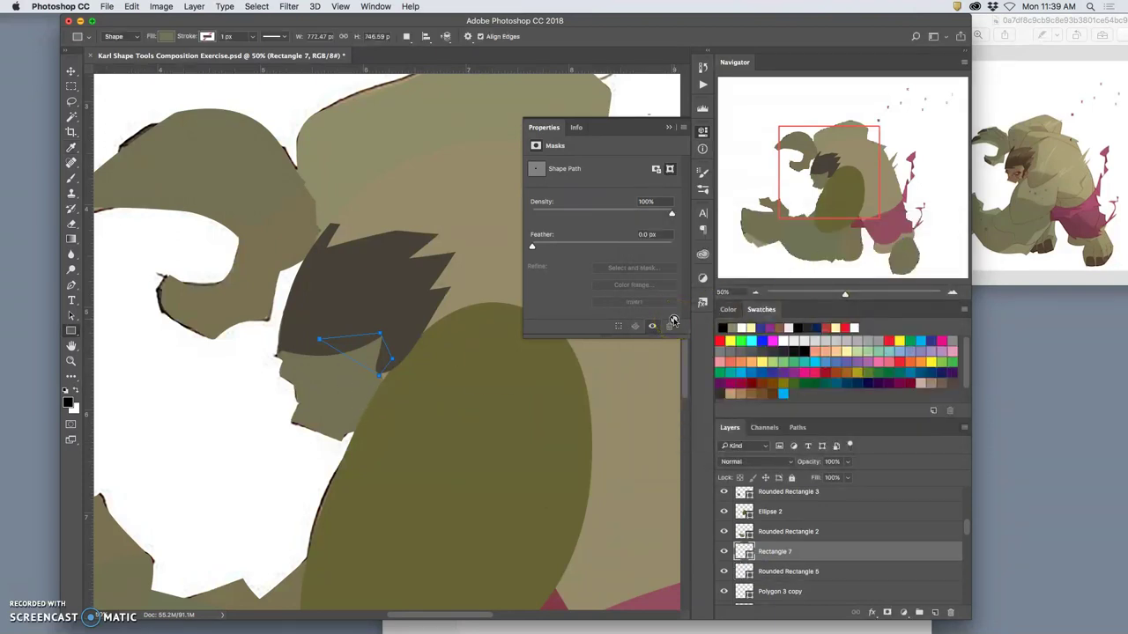
key("super+bracketright")
key("super+bracketright")
key("super+bracketright")
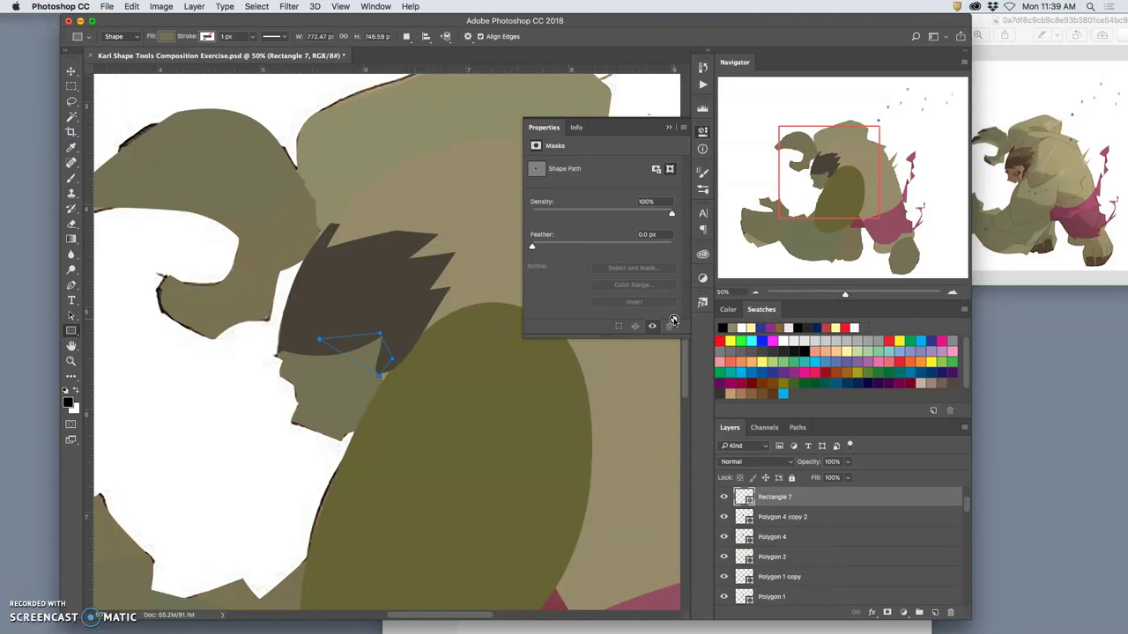
left_click(500, 361)
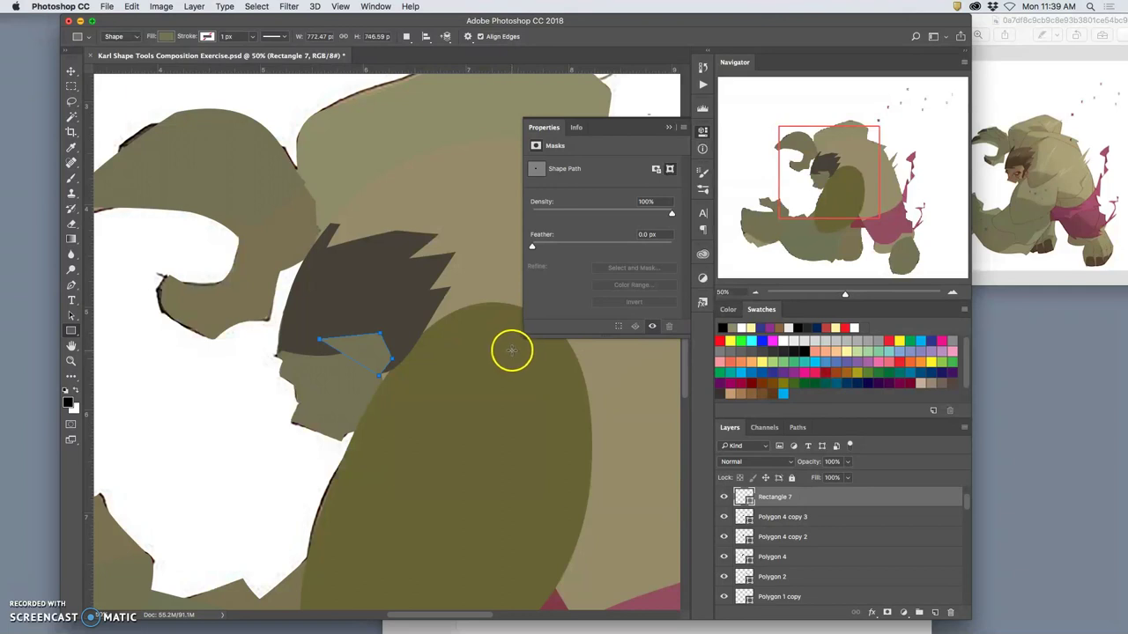
key("super+minus")
key("super+minus")
key("super+minus")
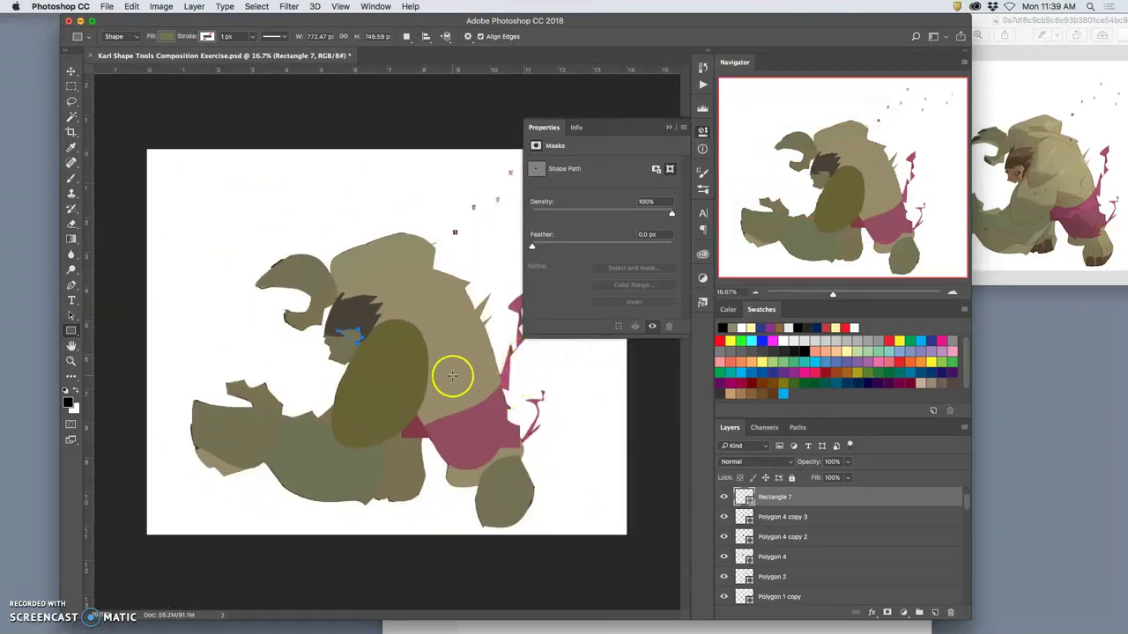
- Send the foot shape two levels down so it sits behind the lighter leg
left_click(71, 71)
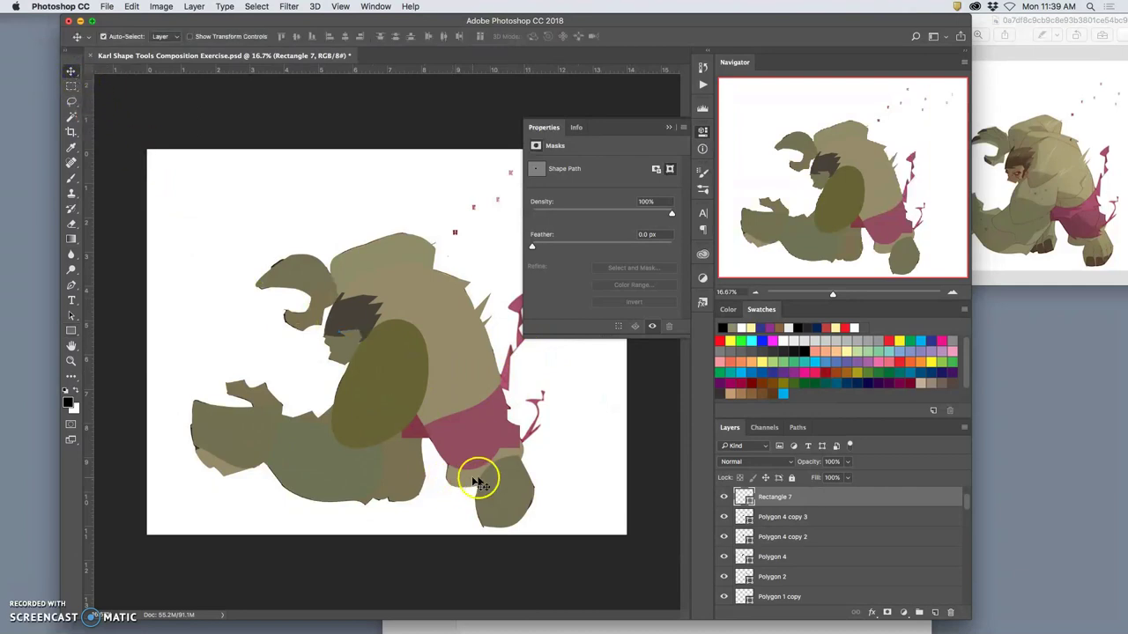
left_click(501, 490)
key("super+bracketleft")
key("super+bracketleft")
key("super+bracketleft")
key("super+bracketleft")
key("super+bracketleft")
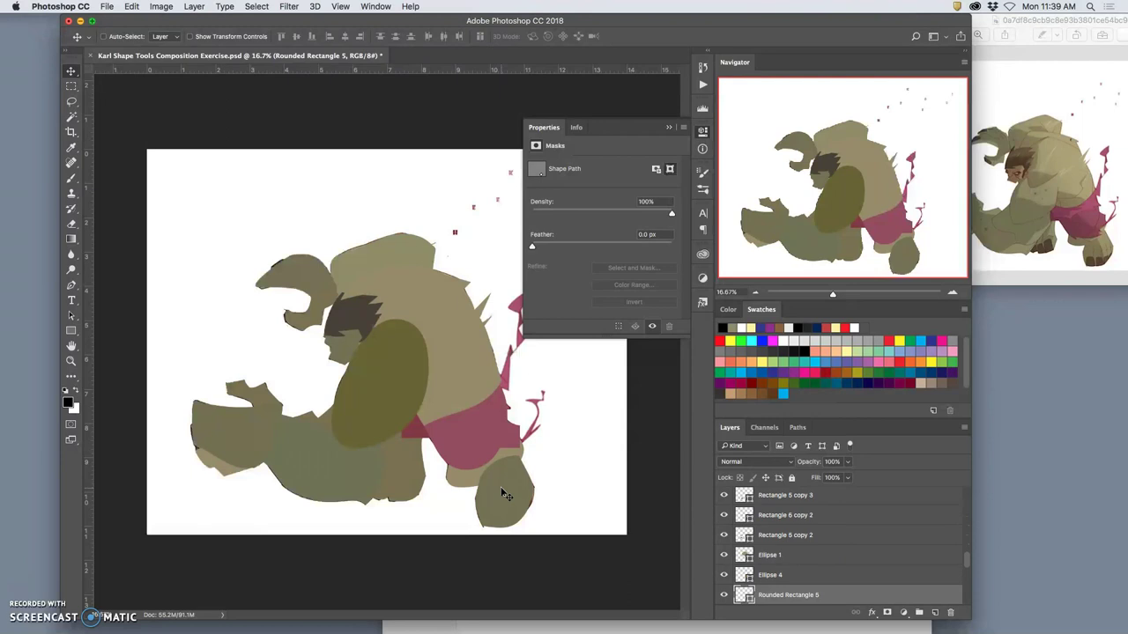
key("super+bracketleft")
key("super+bracketleft")
key("super+bracketleft")
key("super+bracketleft")
key("super+bracketleft")
key("super+bracketleft")
key("super+bracketleft")
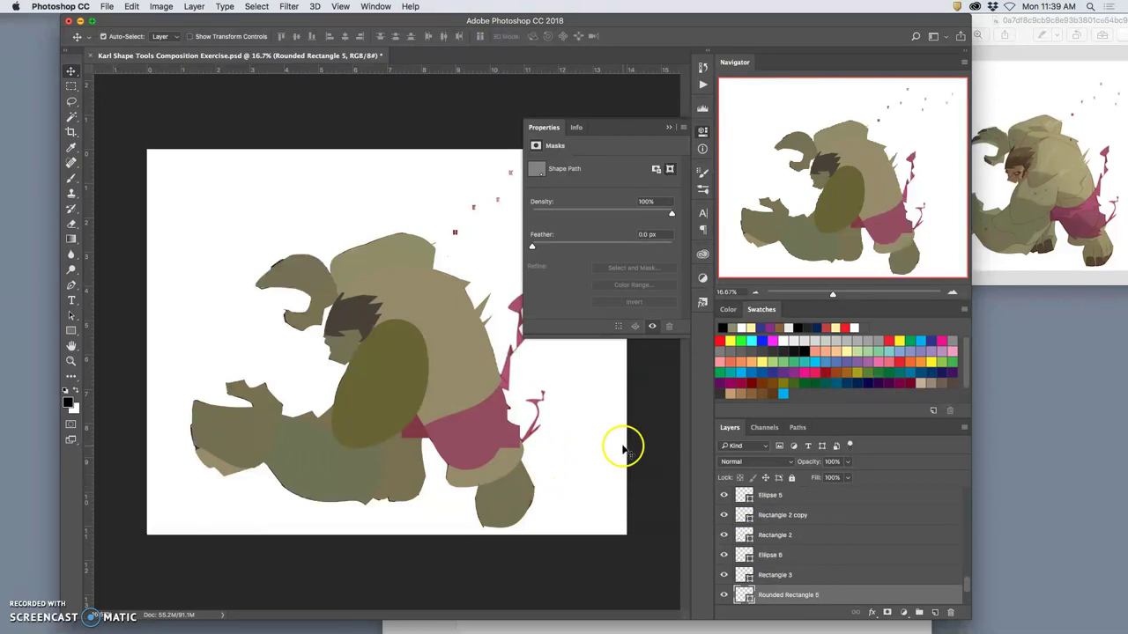
- Hide the white Background layer, close Properties, and turn the reference overlay back on
scroll(804, 539, "down", 1)
scroll(804, 539, "down", 3)
left_click(723, 595)
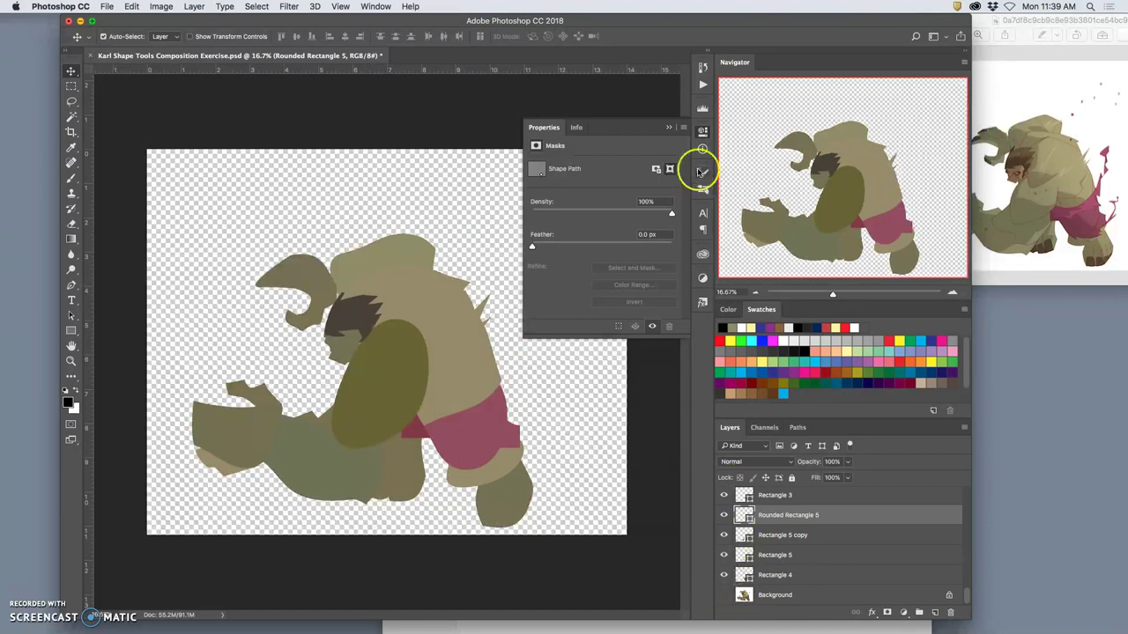
left_click(670, 130)
scroll(822, 528, "up", 5)
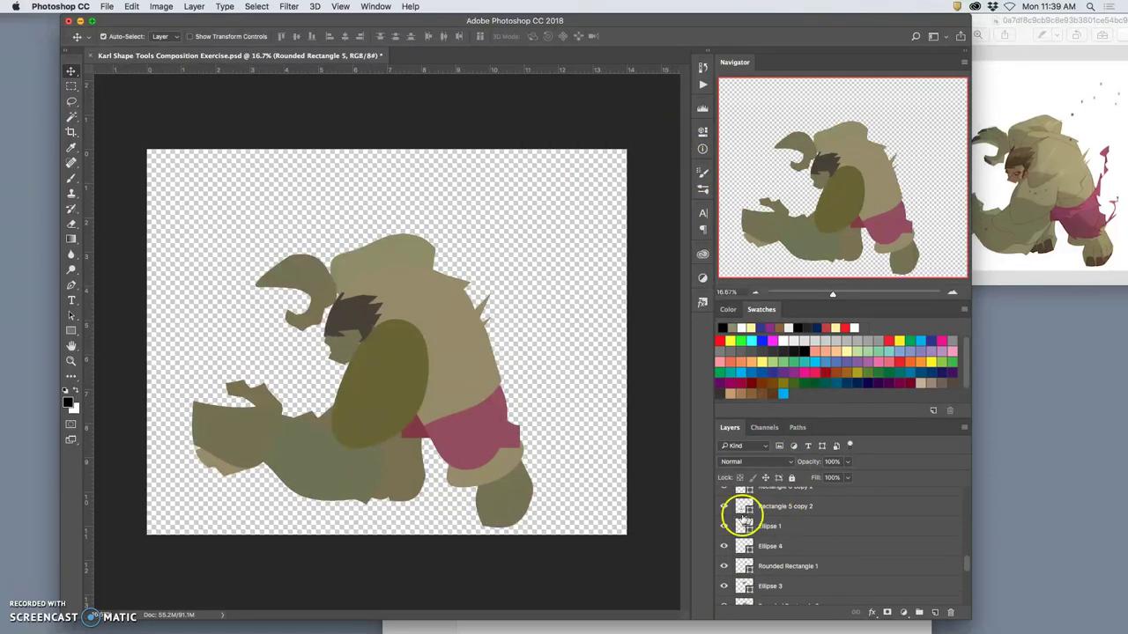
left_click(725, 498)
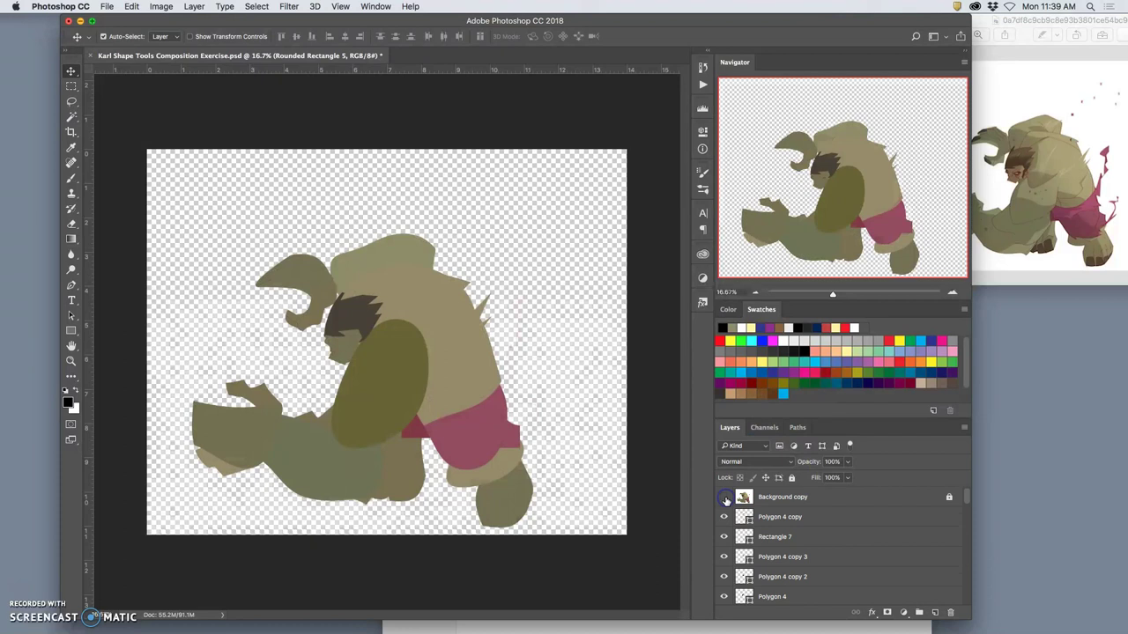
left_click(724, 498)
left_click(724, 497)
left_click(724, 498)
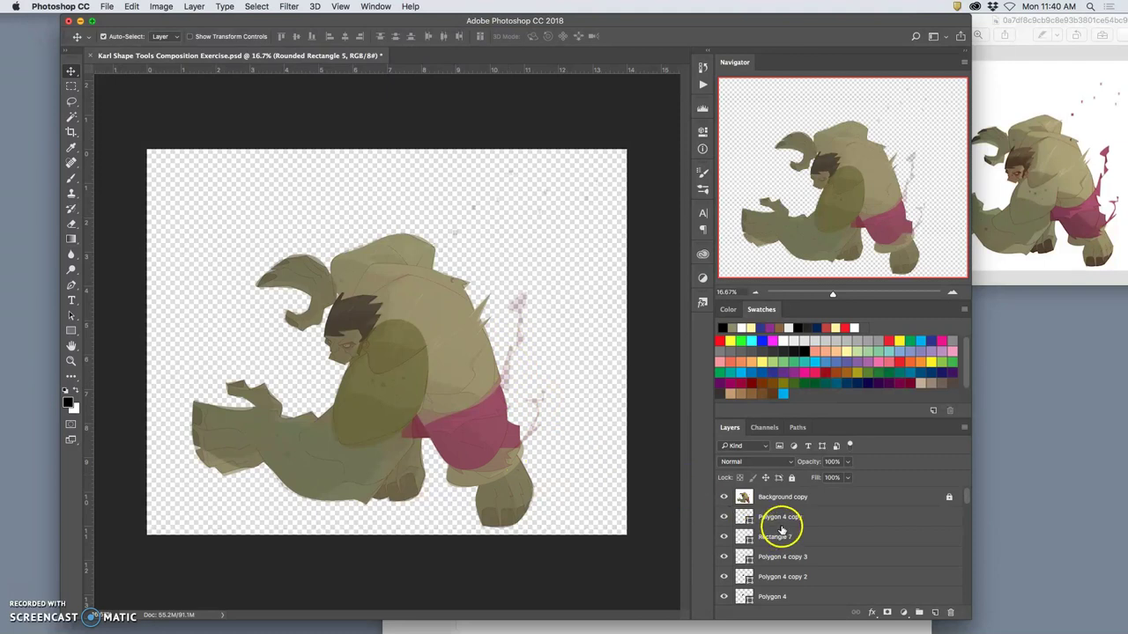
- Show the white Background layer again and zoom in on the legs and torn shorts
scroll(788, 534, "down", 5)
scroll(789, 536, "down", 3)
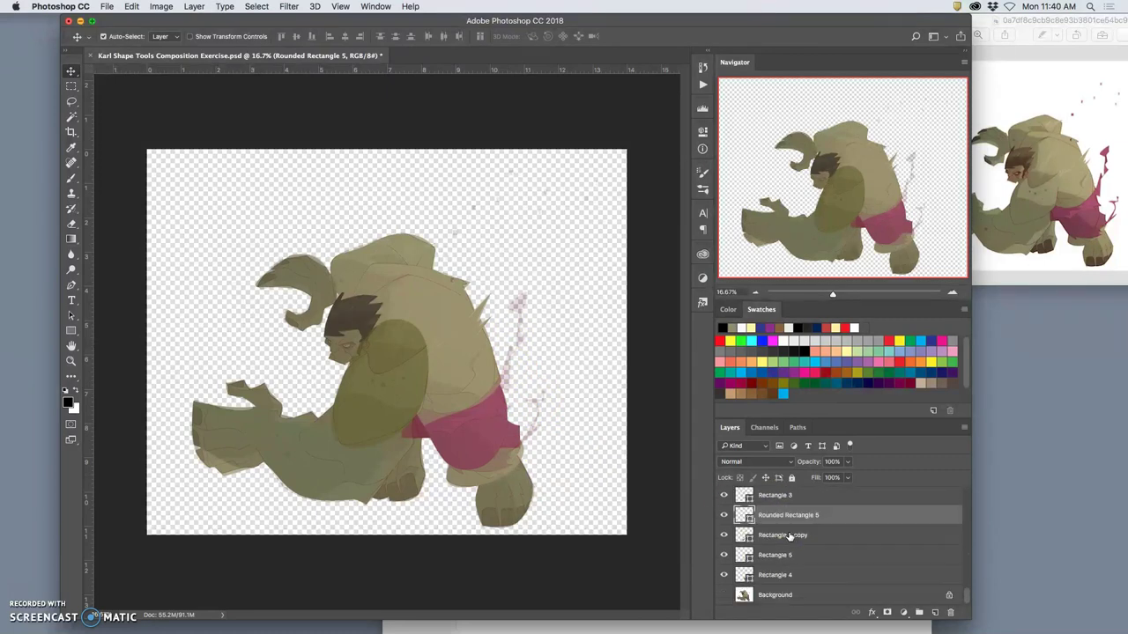
left_click(724, 595)
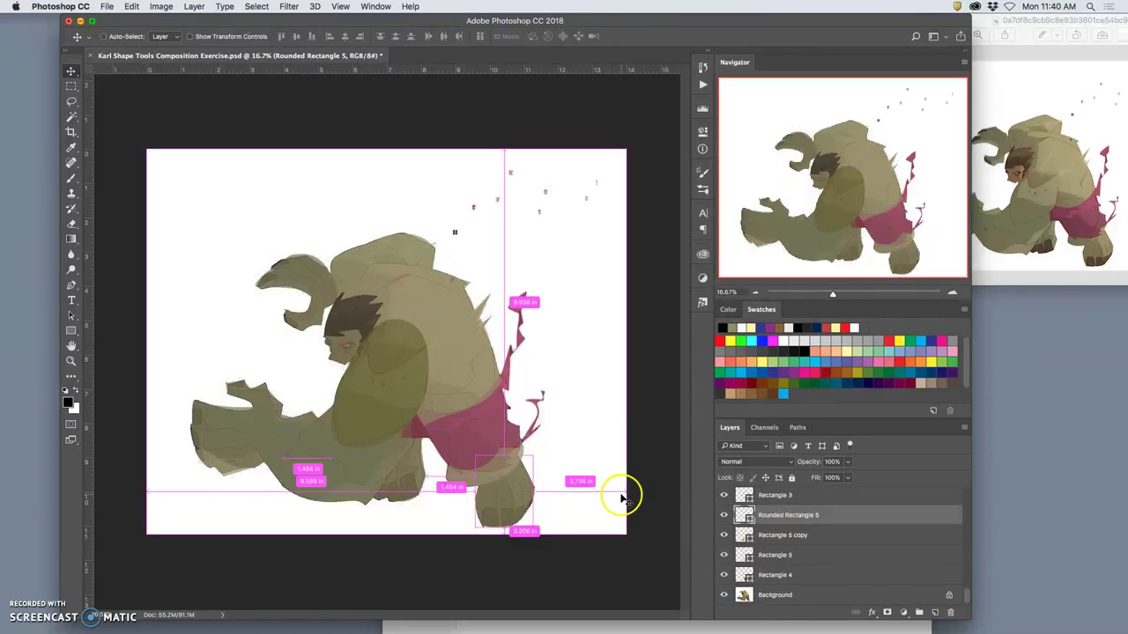
key("super+equal")
key("super+equal")
scroll(608, 480, "right", 3)
scroll(604, 476, "down", 6)
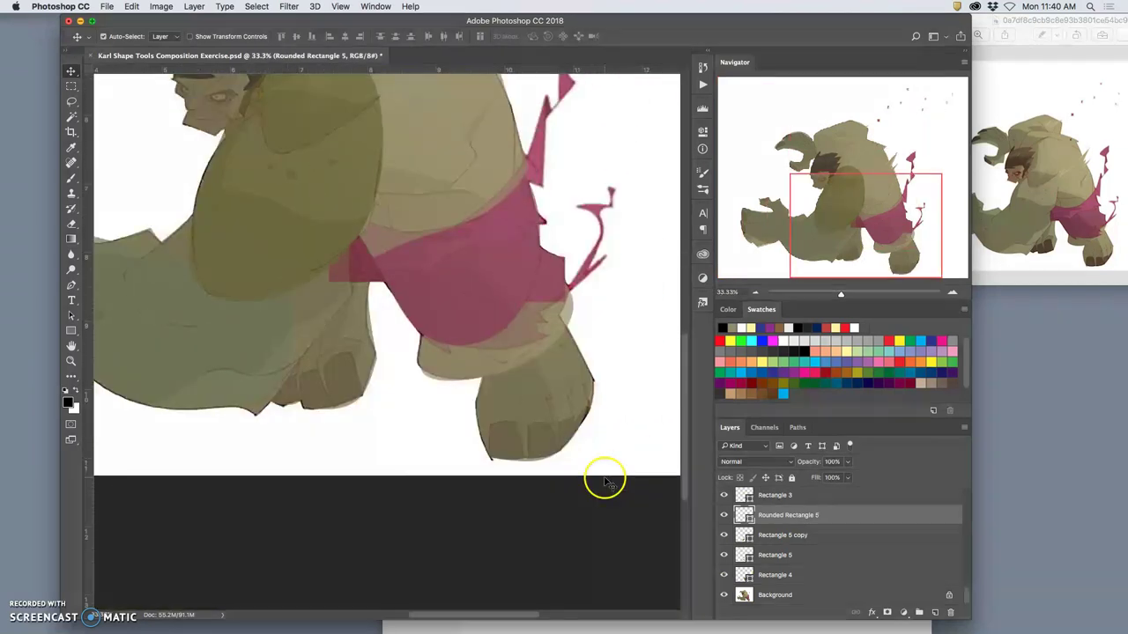
scroll(600, 480, "up", 1)
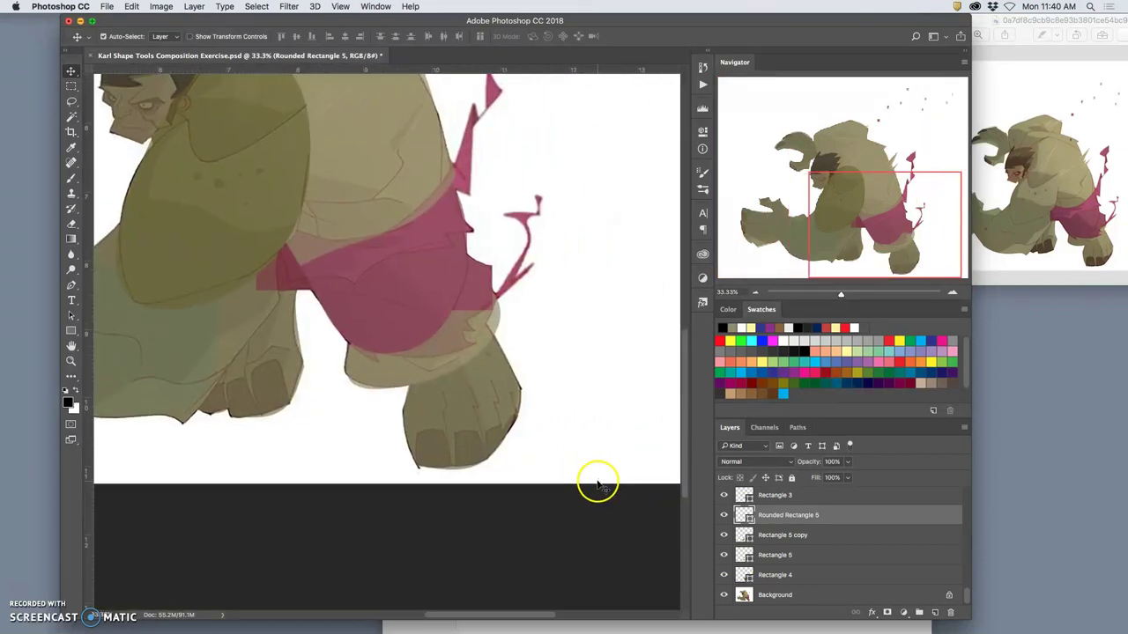
- Warp Ellipse 6, bending its right side down and reshaping its bottom edge to the shorts
left_click(486, 328)
key("super+t")
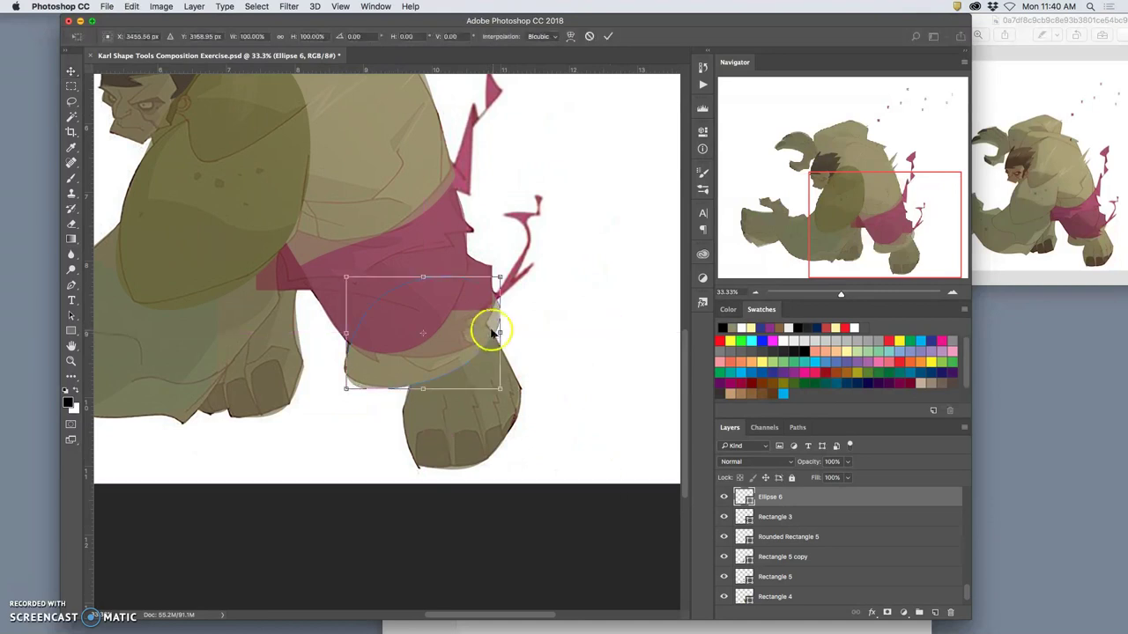
right_click(485, 325)
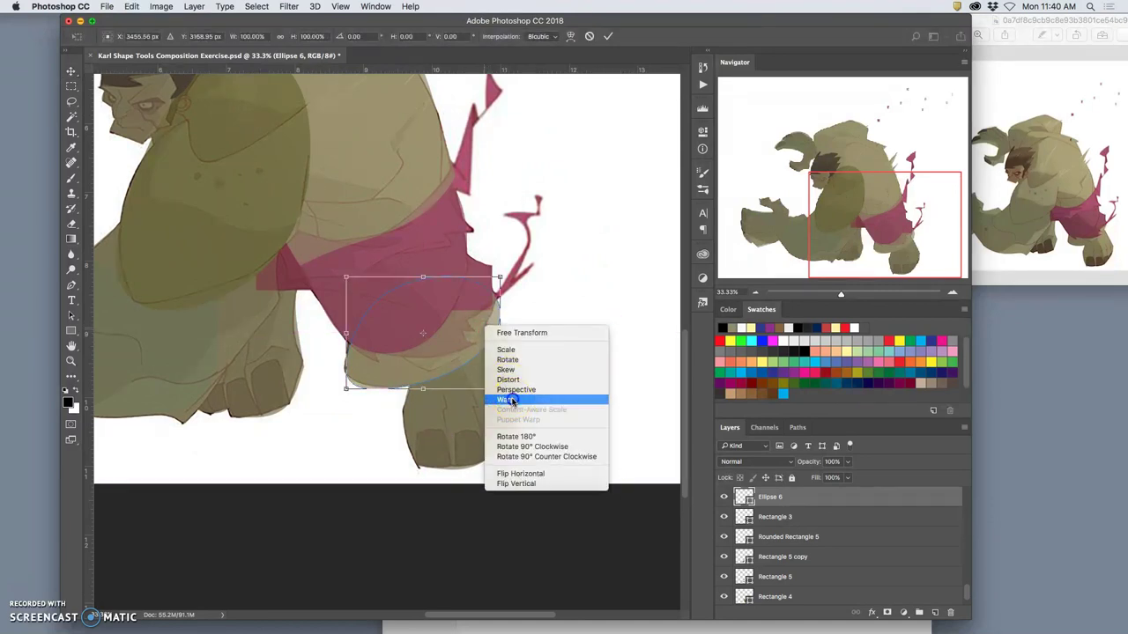
left_click(505, 399)
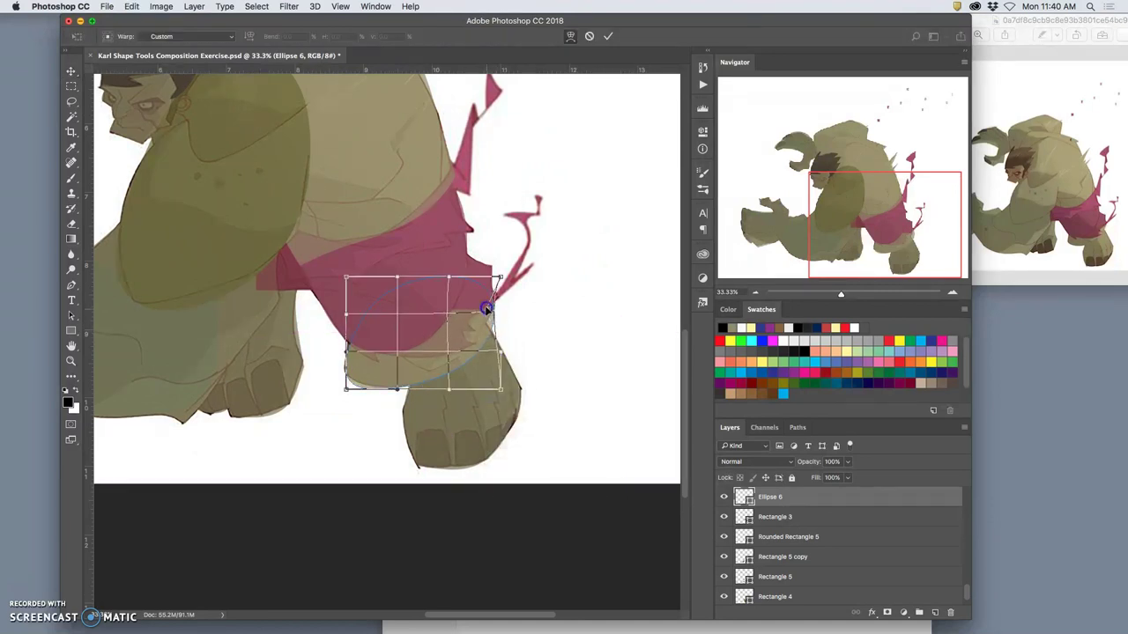
mouse_move(484, 296)
left_mouse_down()
mouse_move(485, 335)
mouse_move(492, 294)
mouse_move(460, 350)
left_mouse_up()
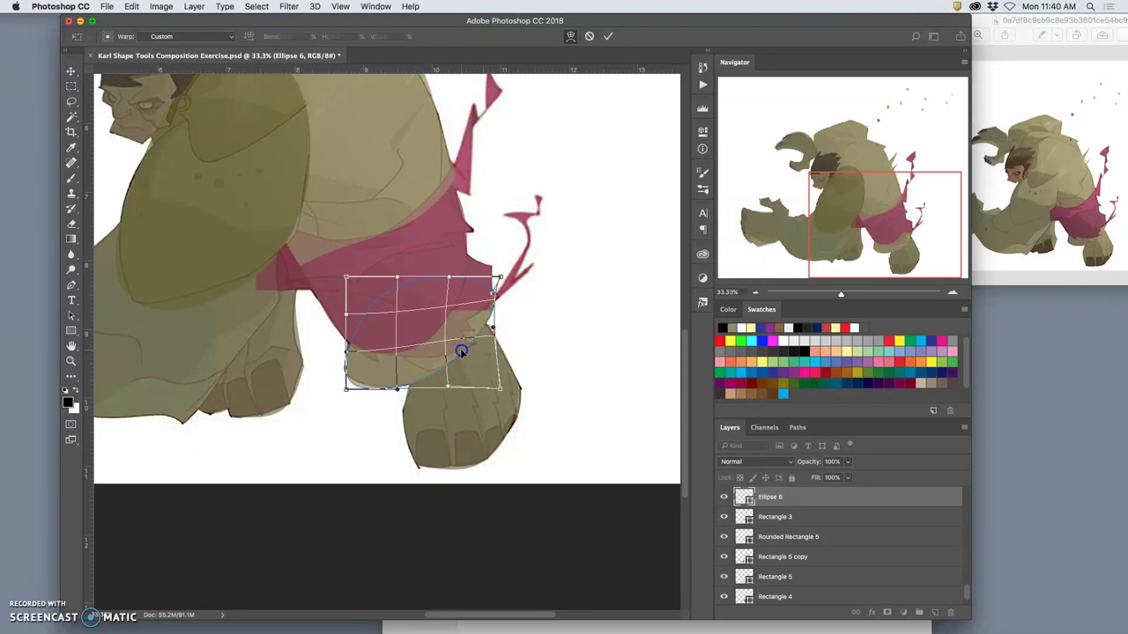
left_click_drag(378, 377, 344, 364)
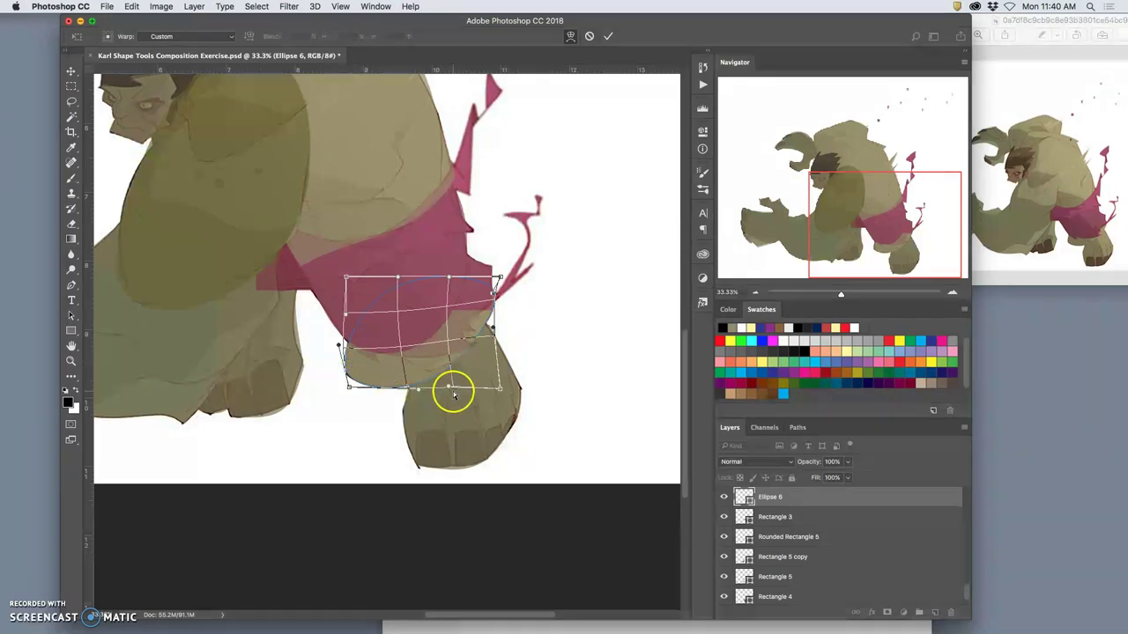
key("Return")
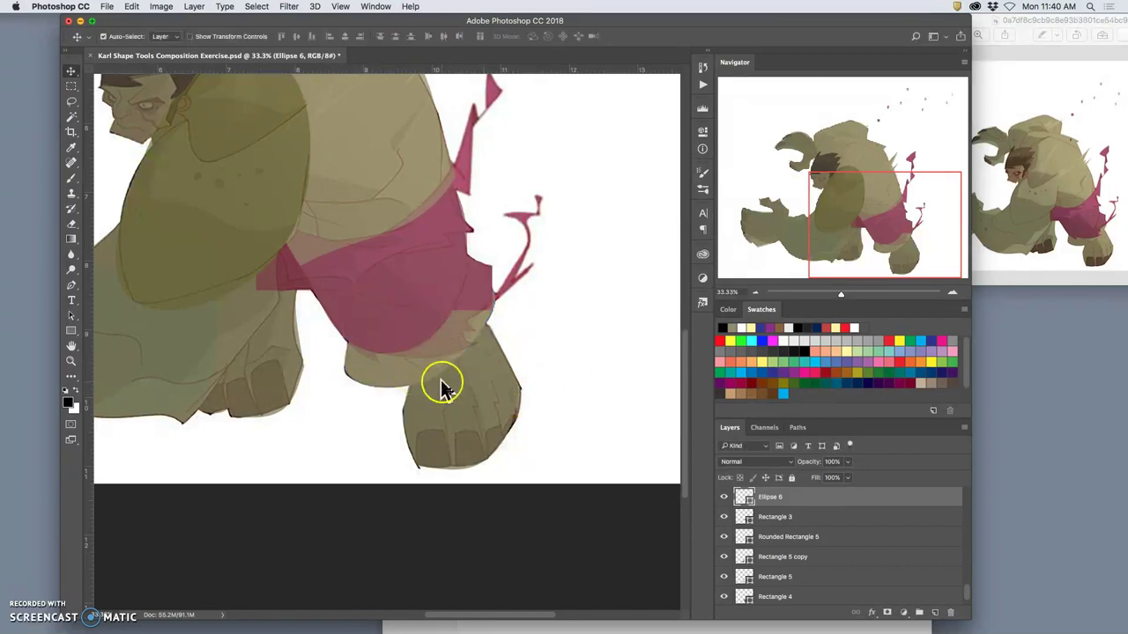
- Select Rectangle 3 and warp its corners and left edge to stretch toward the thigh
left_click(400, 319)
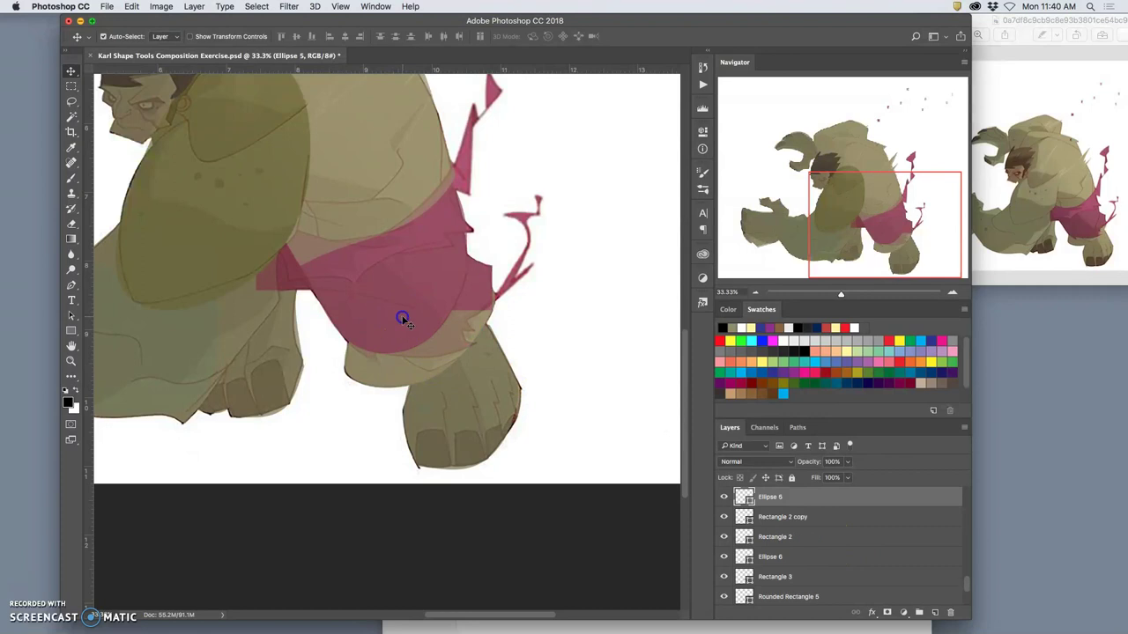
left_click(273, 284)
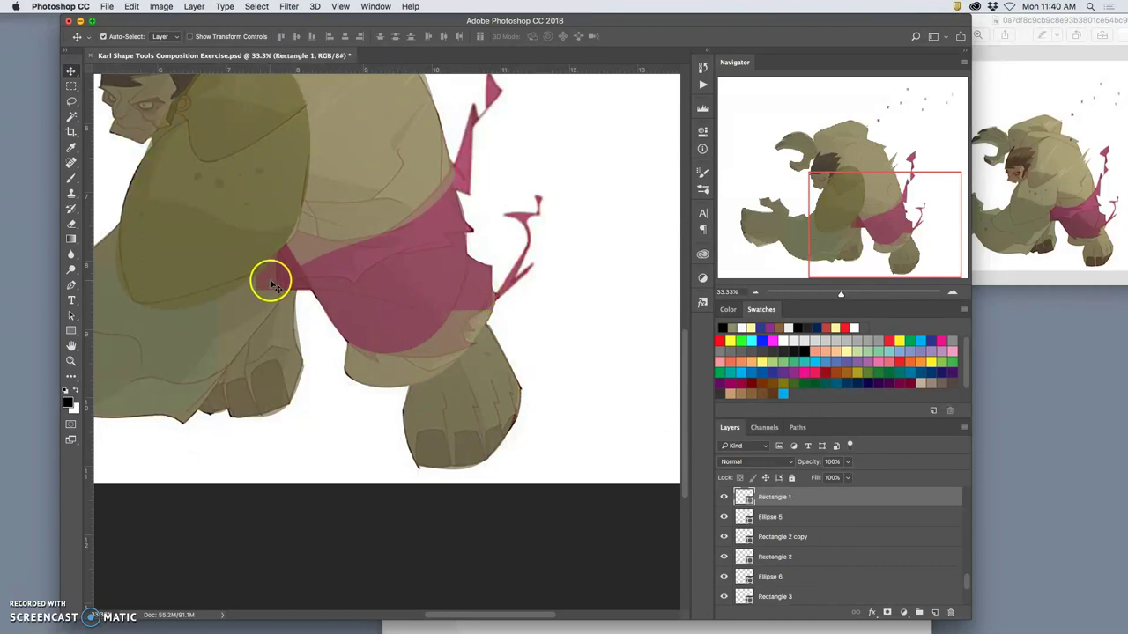
left_click(276, 283)
key("super+t")
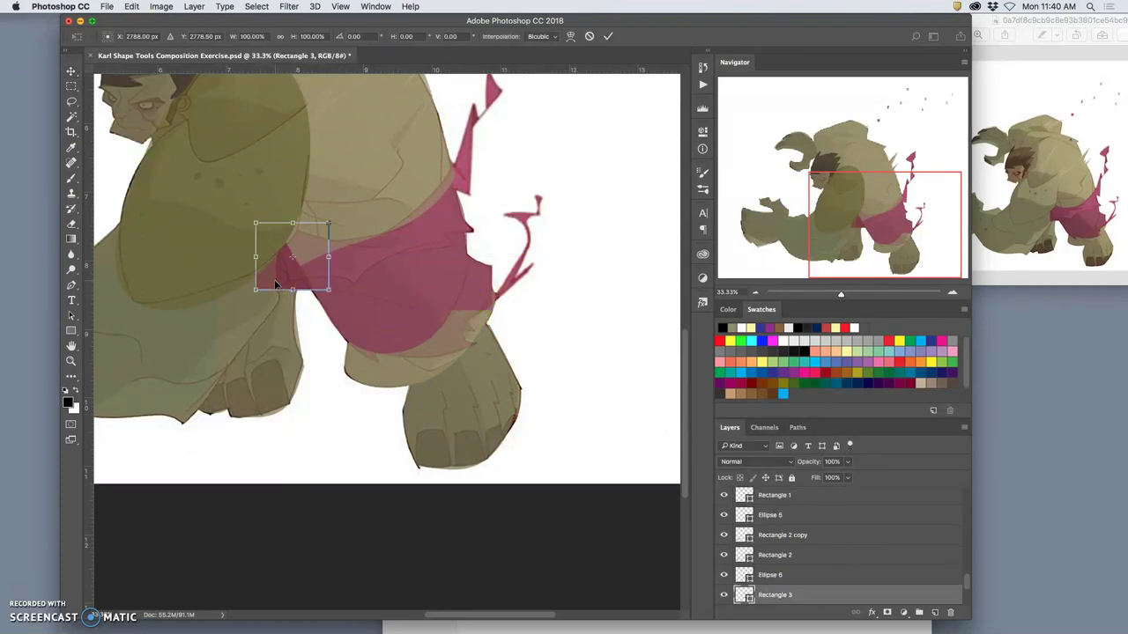
right_click(267, 271)
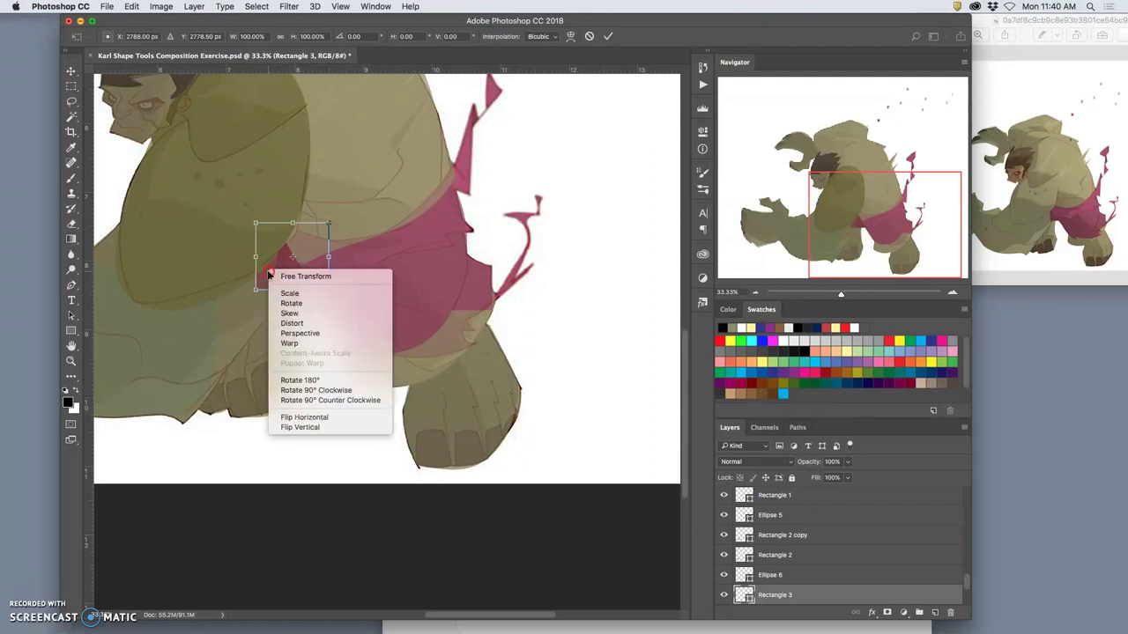
left_click(289, 342)
left_click_drag(257, 288, 274, 288)
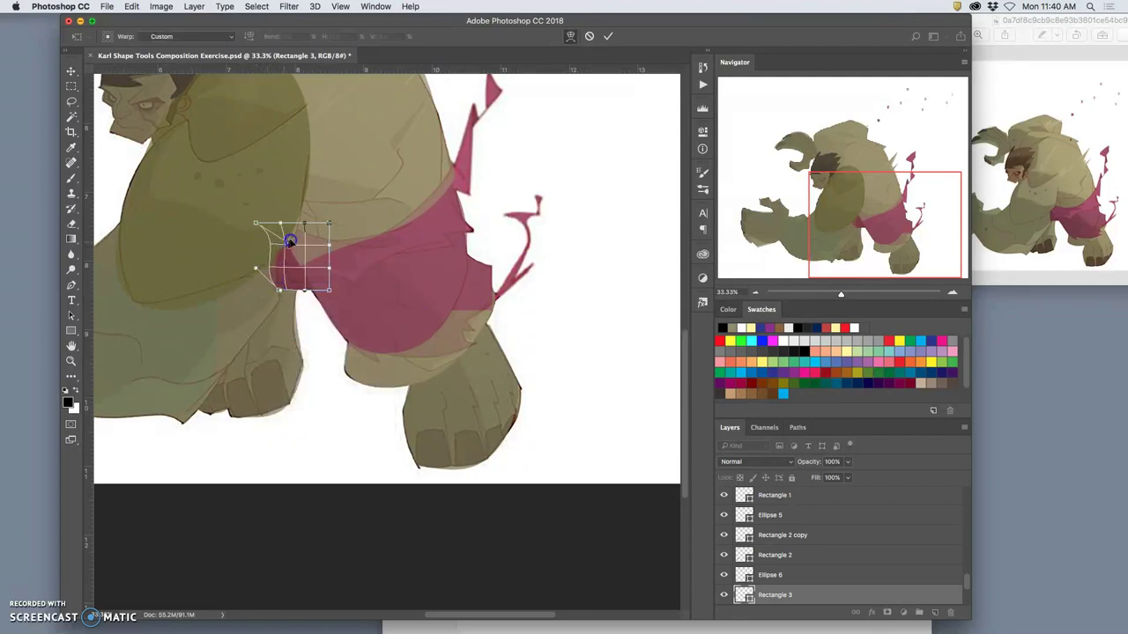
left_click_drag(257, 270, 260, 274)
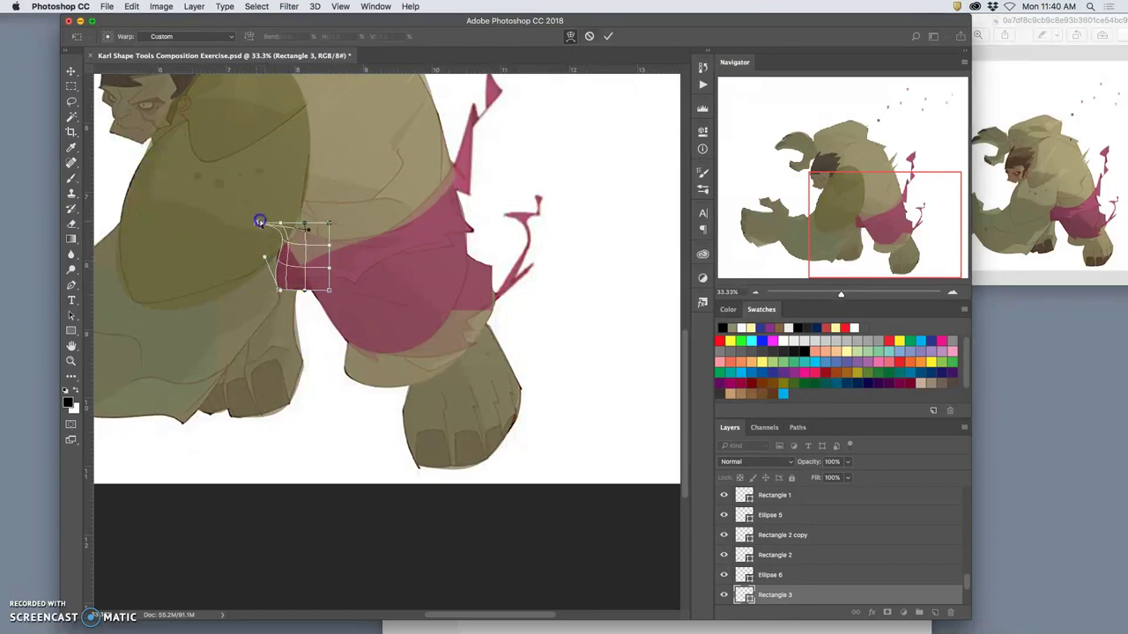
left_click_drag(290, 244, 280, 245)
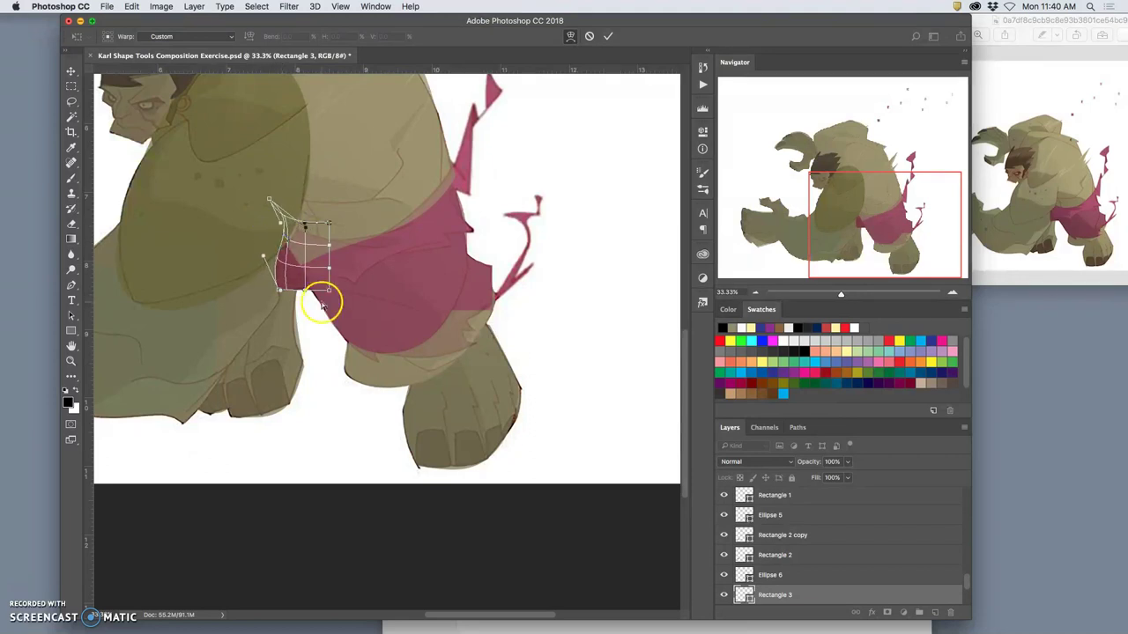
key("Return")
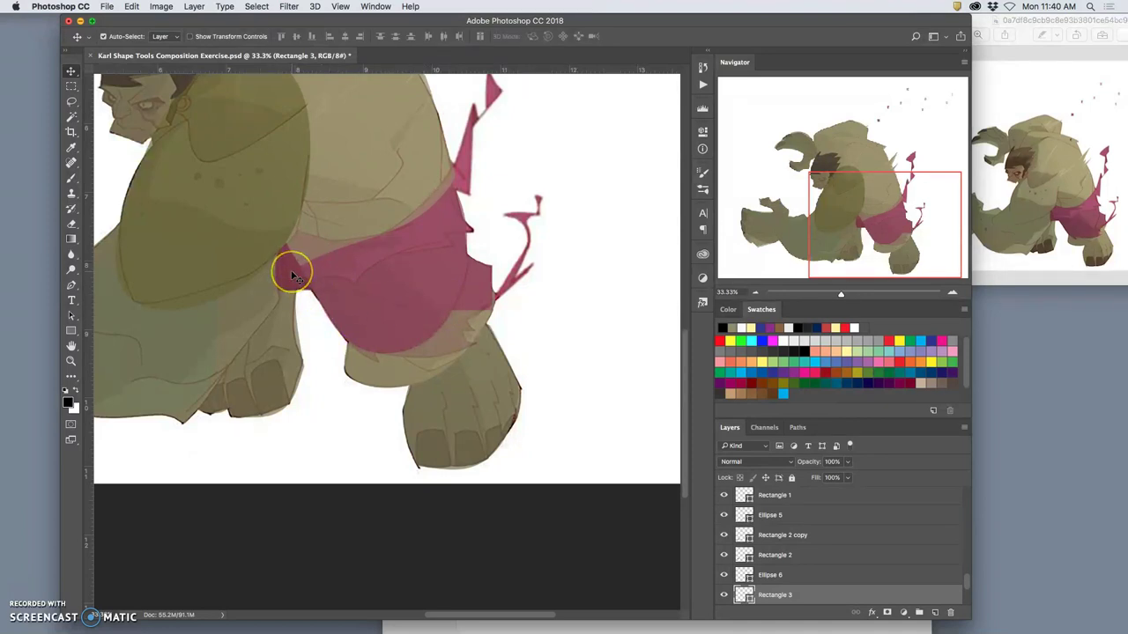
- Warp Rounded Rectangle 2 copy, lifting its bottom-right corner and curving the lower edge downward
key("super+t")
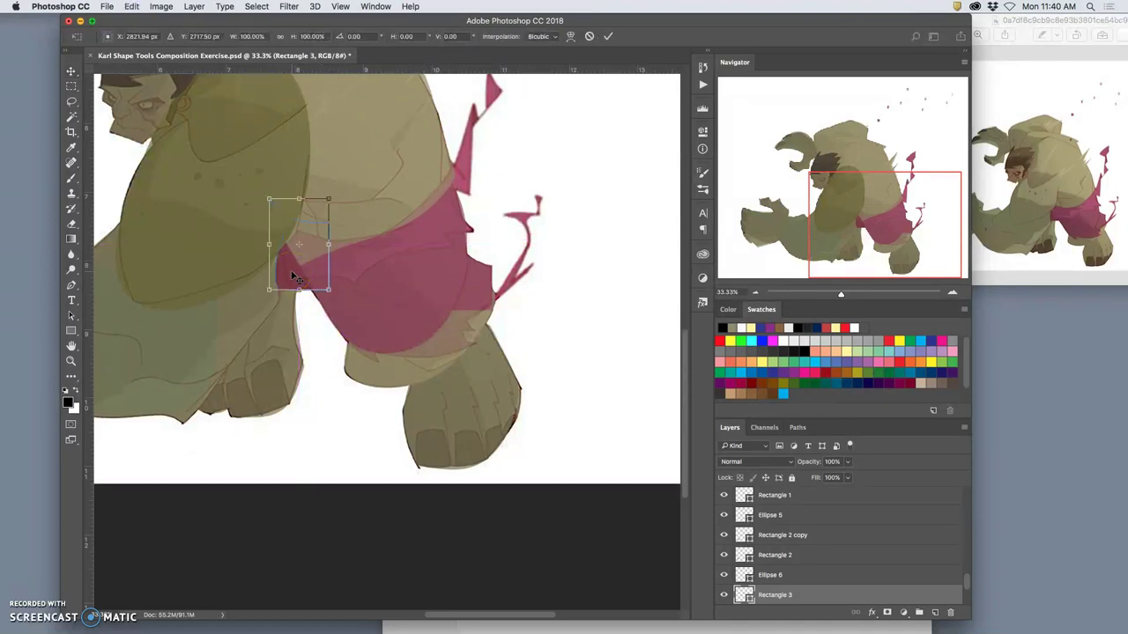
key("Return")
left_click(418, 189)
key("ctrl+t")
right_click(448, 193)
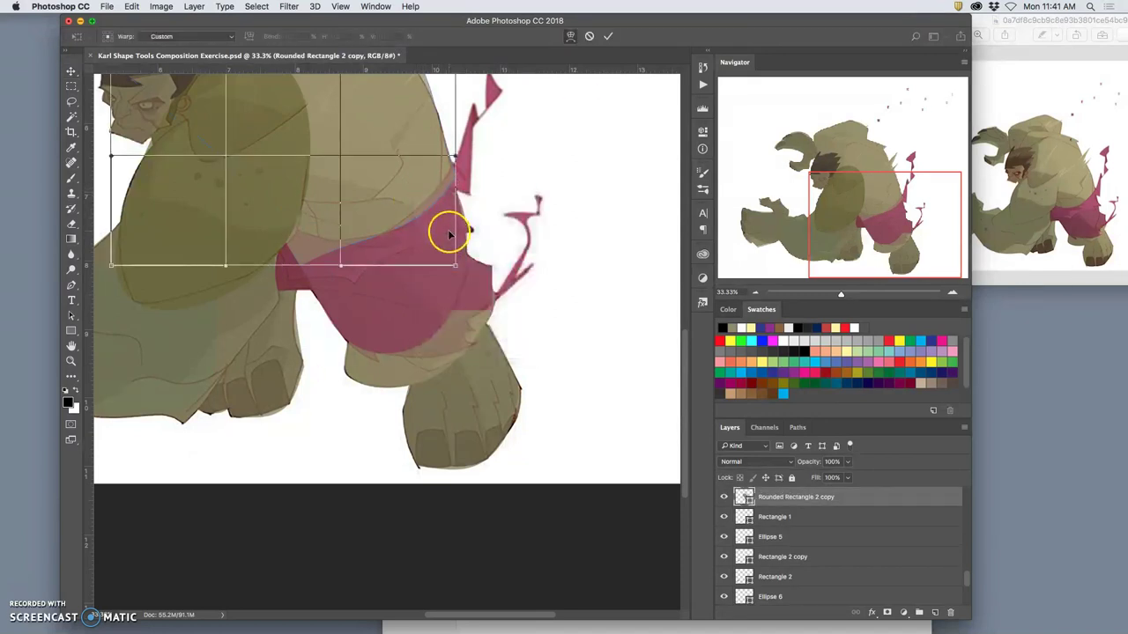
left_click_drag(455, 264, 444, 247)
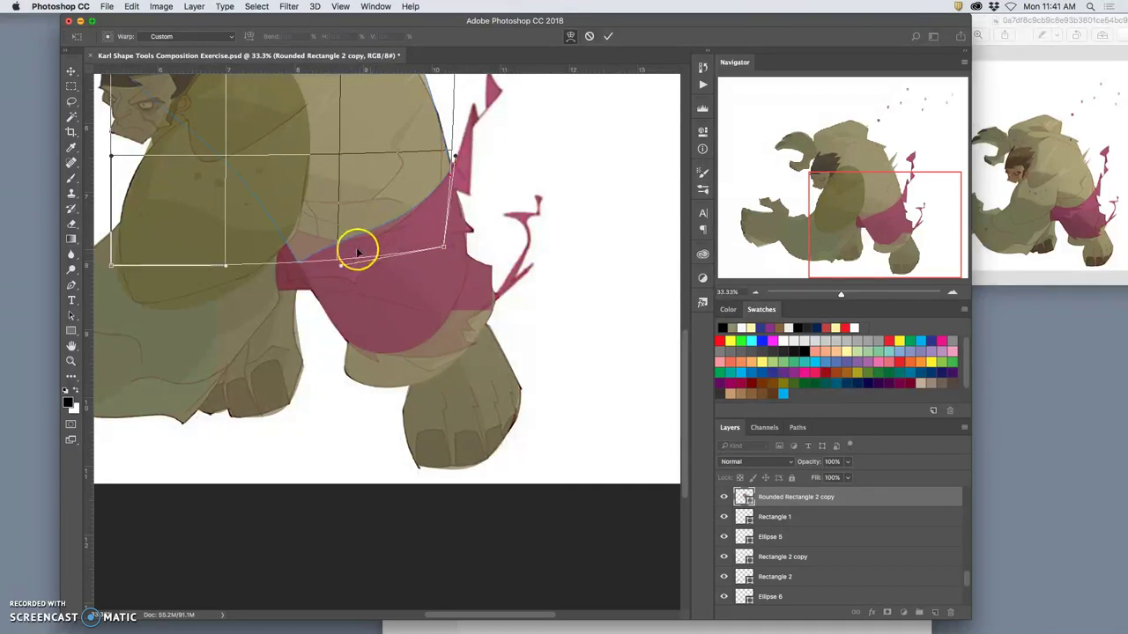
left_click_drag(341, 266, 346, 282)
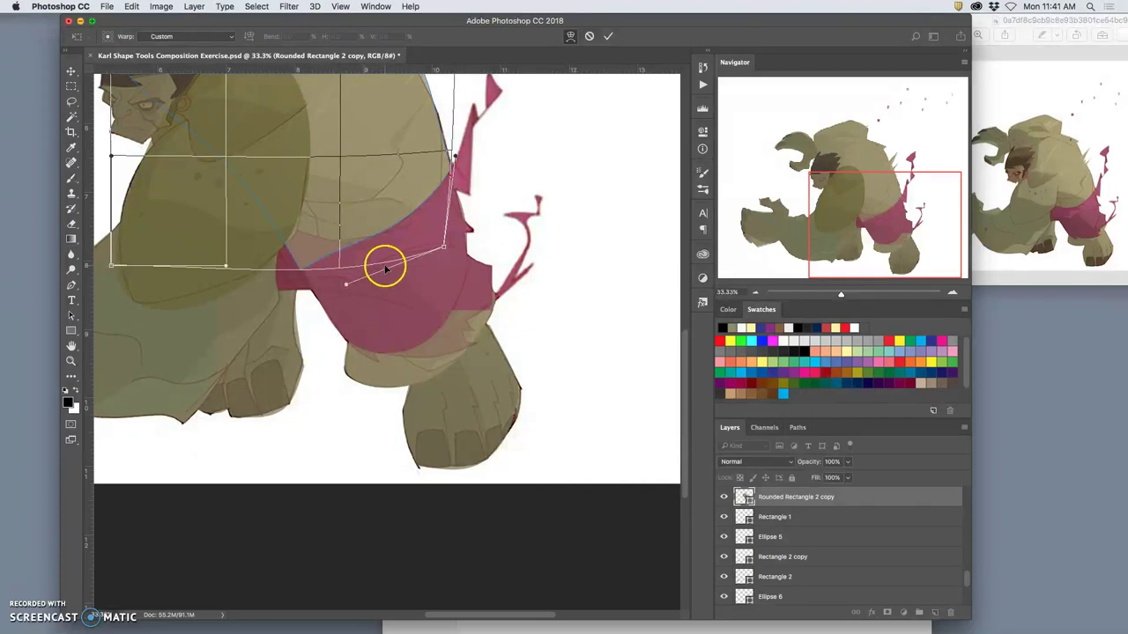
key("Return")
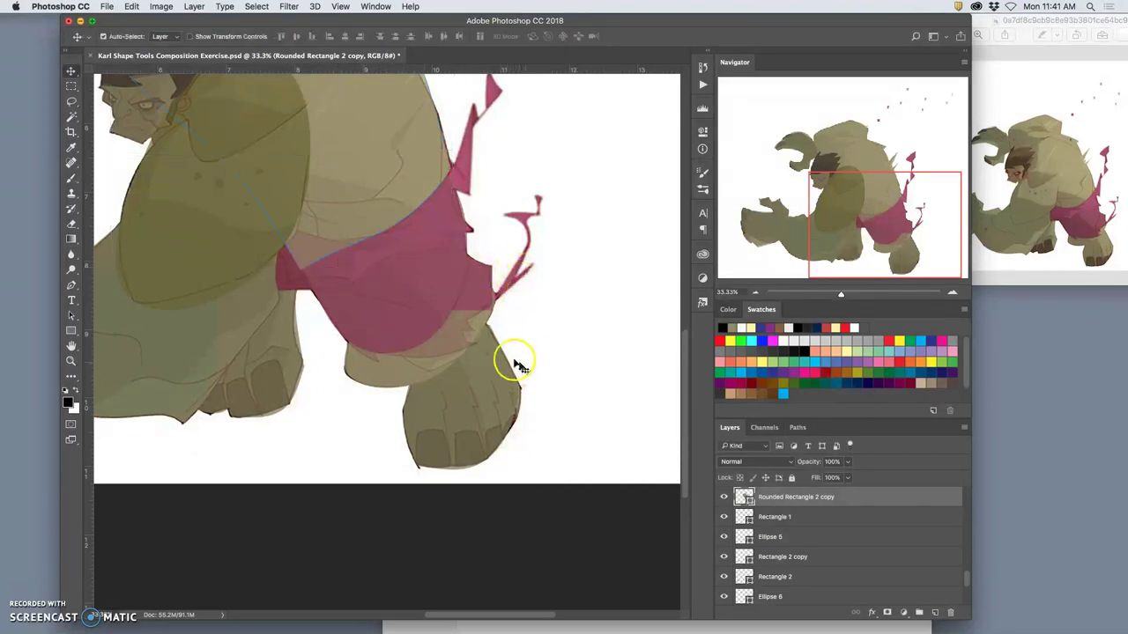
- Draw a triangular Polygon 5 below the waist and fill it with the shorts' sampled pink
scroll(507, 352, "right", 3)
left_click_drag(82, 339, 105, 351)
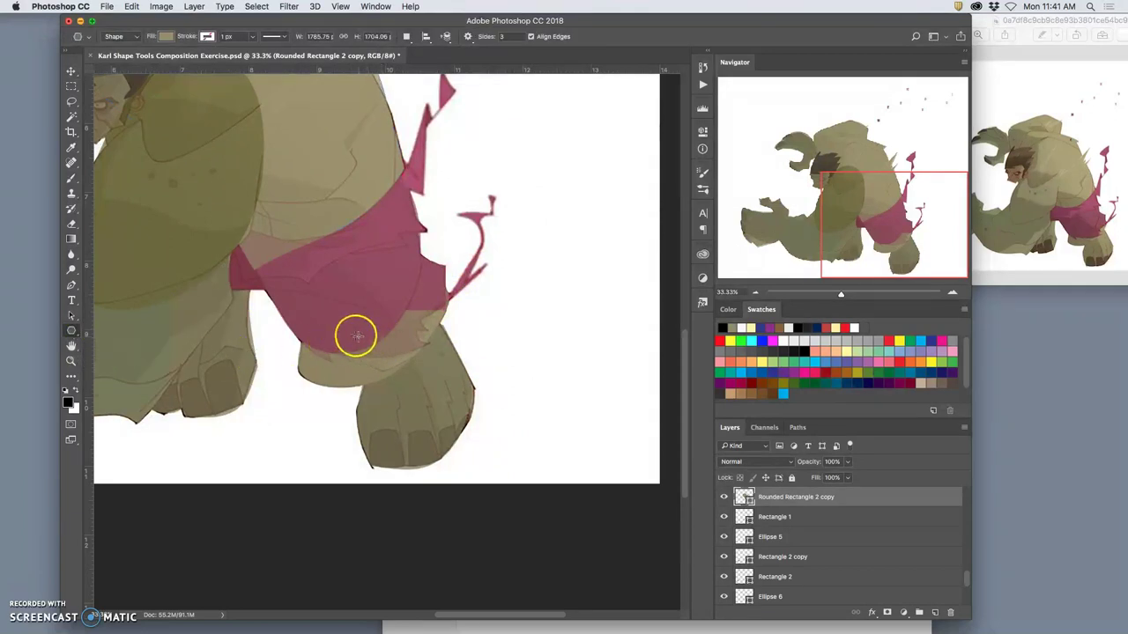
left_click_drag(355, 330, 425, 347)
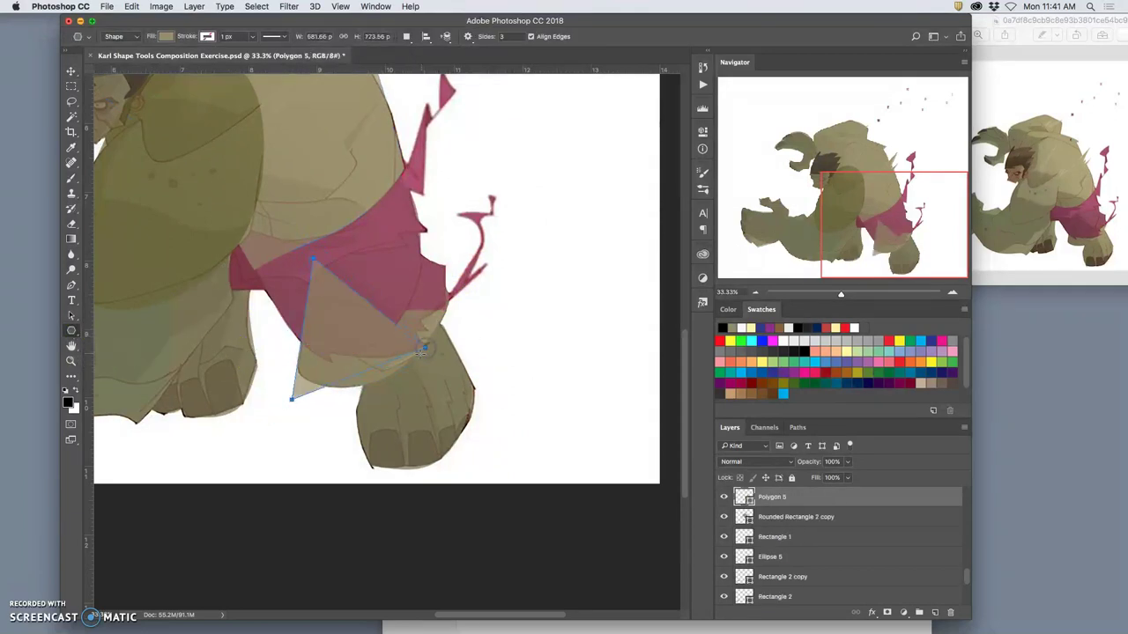
double_click(742, 498)
left_click_drag(440, 252, 428, 282)
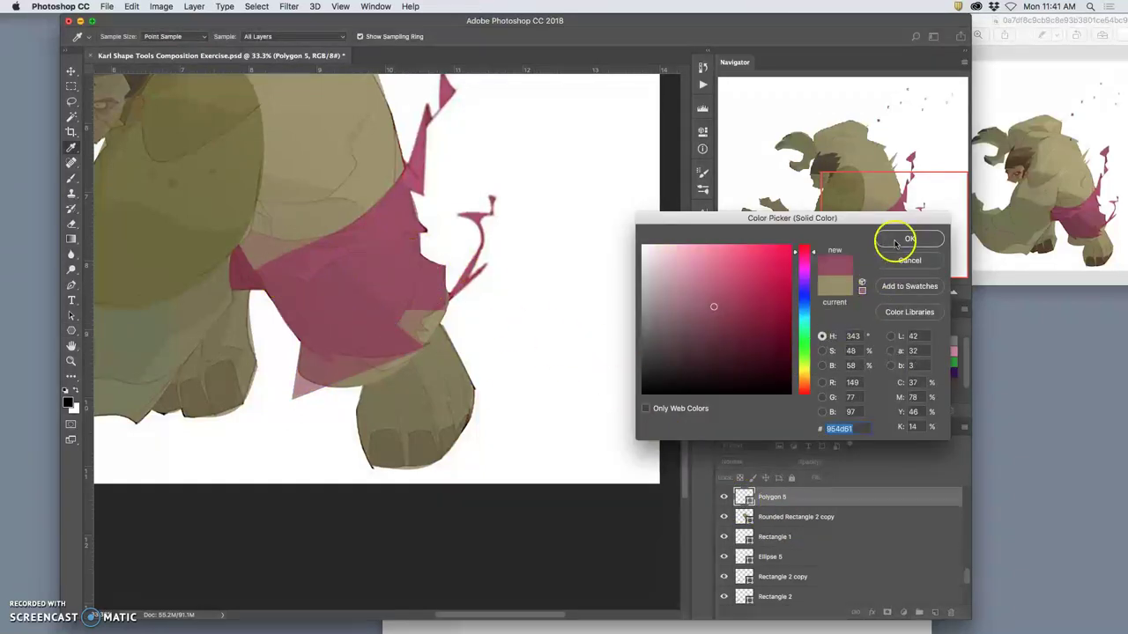
left_click(890, 241)
- Pull in the triangle's bottom-left corner and warp it into a curved flap over the leg
key("super+t")
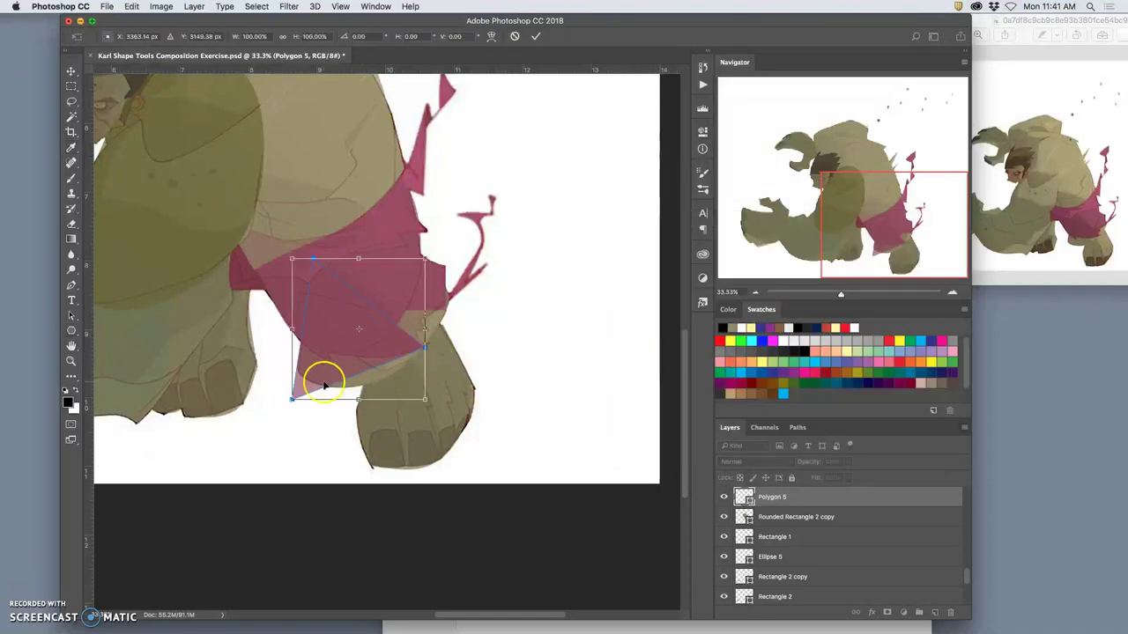
left_click_drag(292, 399, 311, 395)
right_click(348, 337)
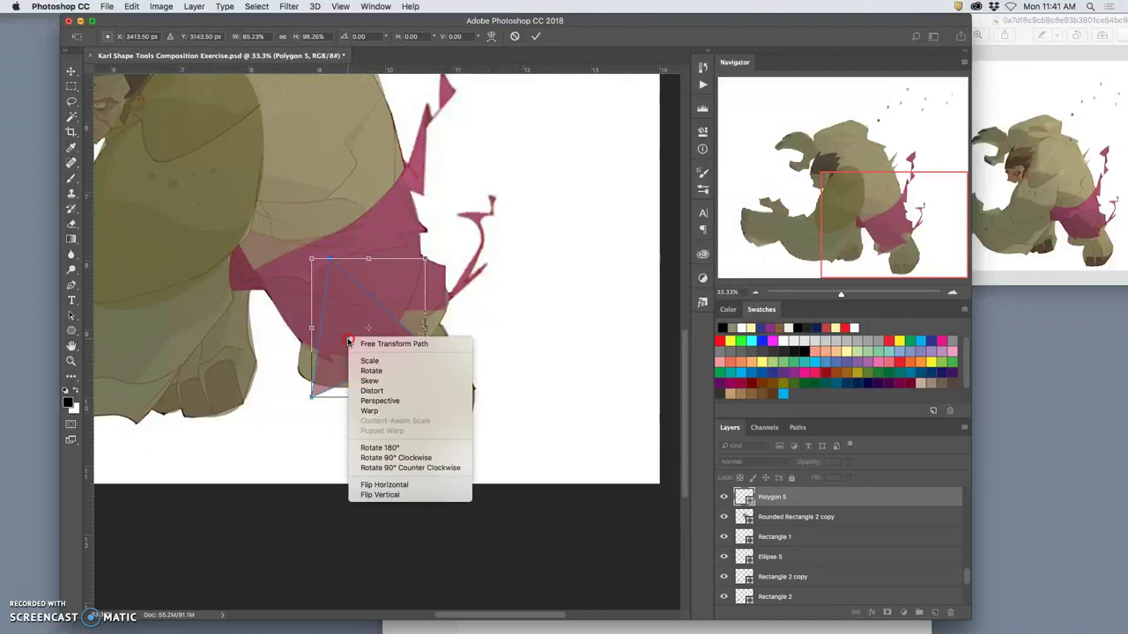
left_click(382, 411)
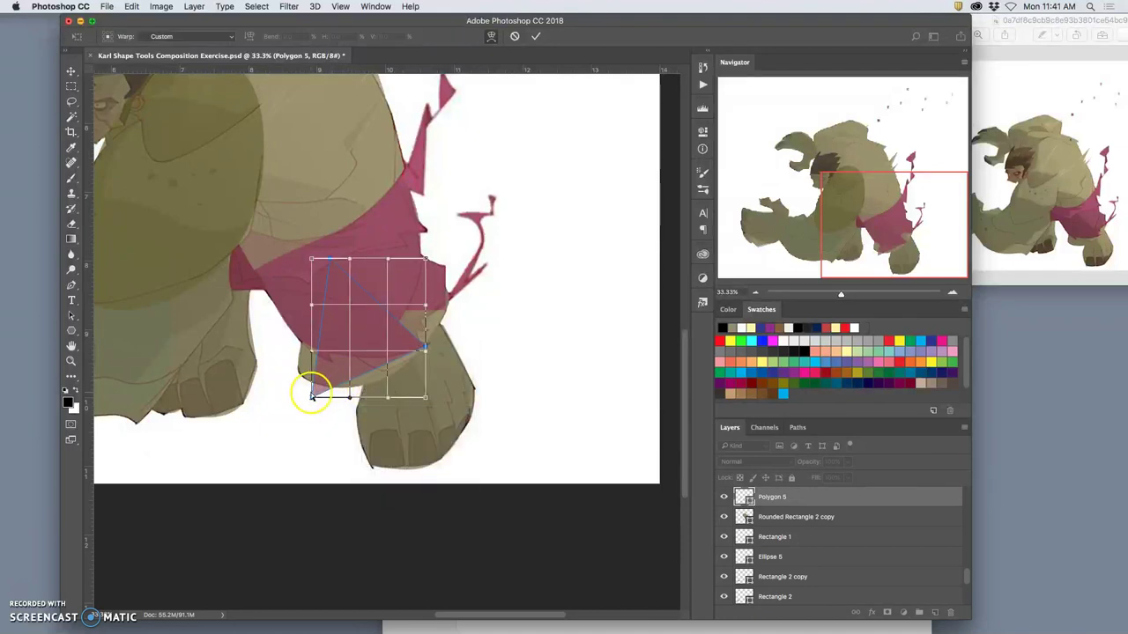
left_click_drag(396, 385, 328, 408)
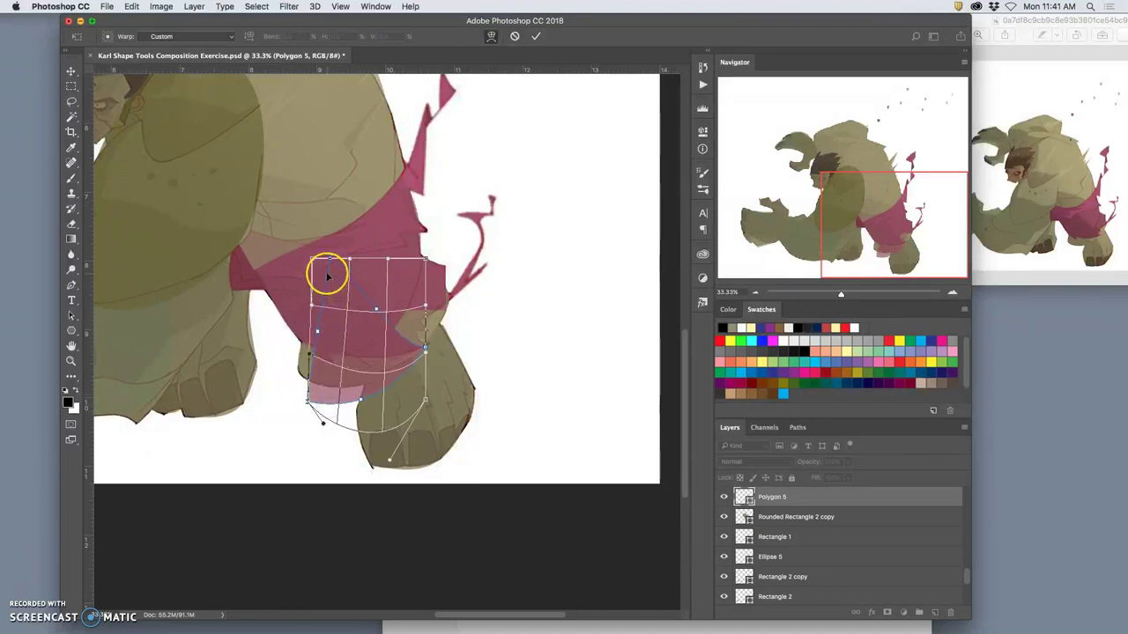
left_click_drag(335, 259, 388, 300)
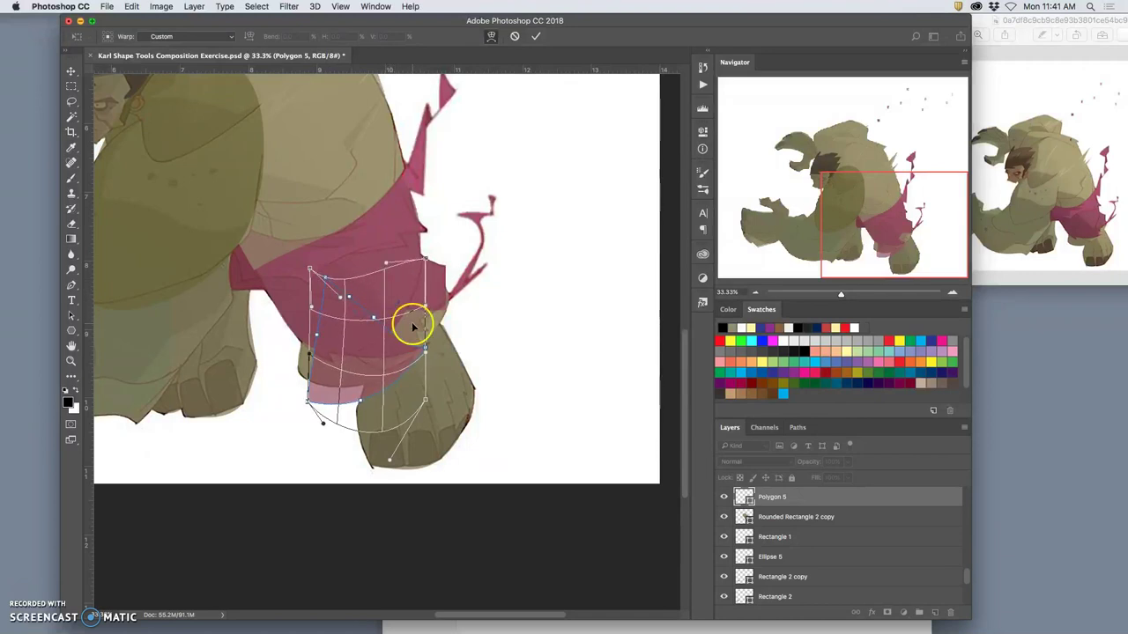
key("Return")
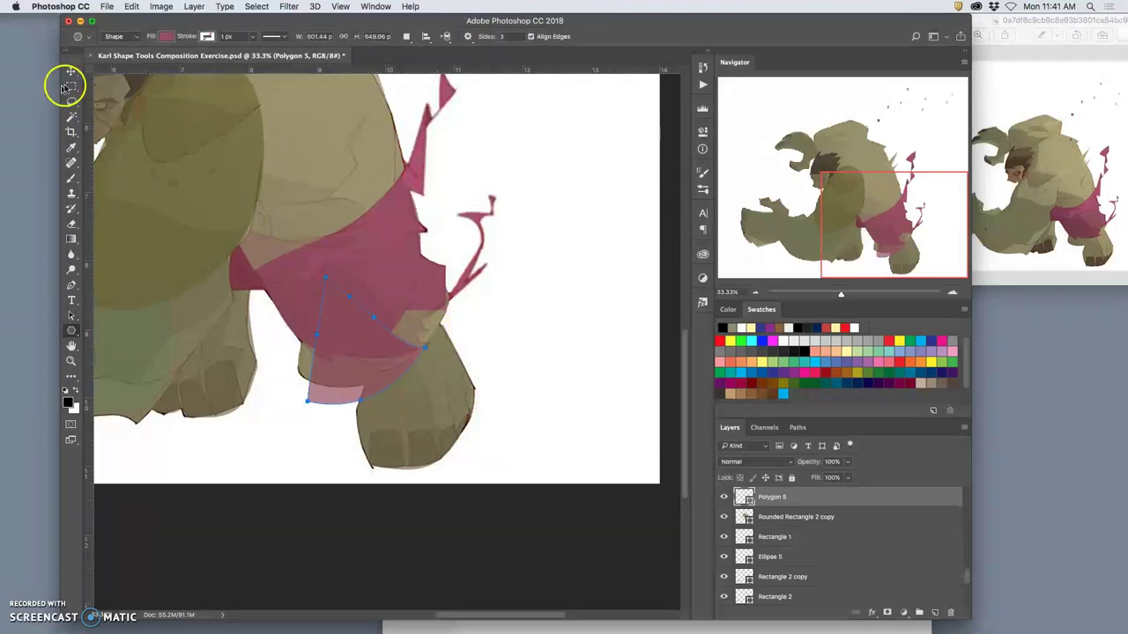
- Nudge Polygon 5 up and right, rotate it about 13°, and squash its height to about 84%
key("super+t")
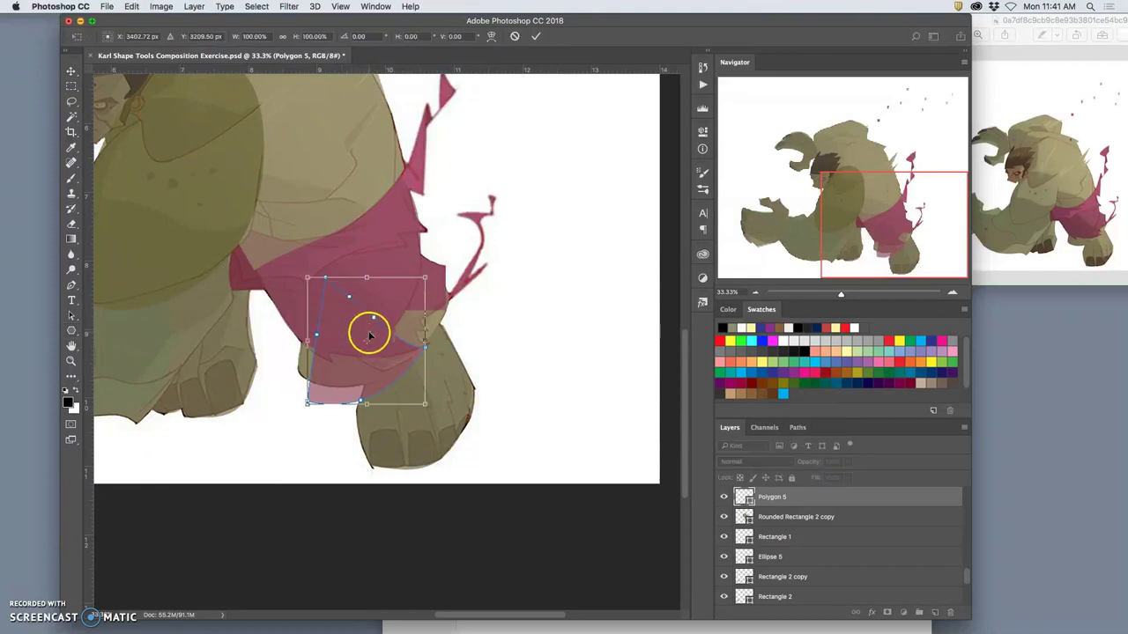
mouse_move(368, 335)
left_mouse_down()
mouse_move(371, 313)
mouse_move(379, 317)
left_mouse_up()
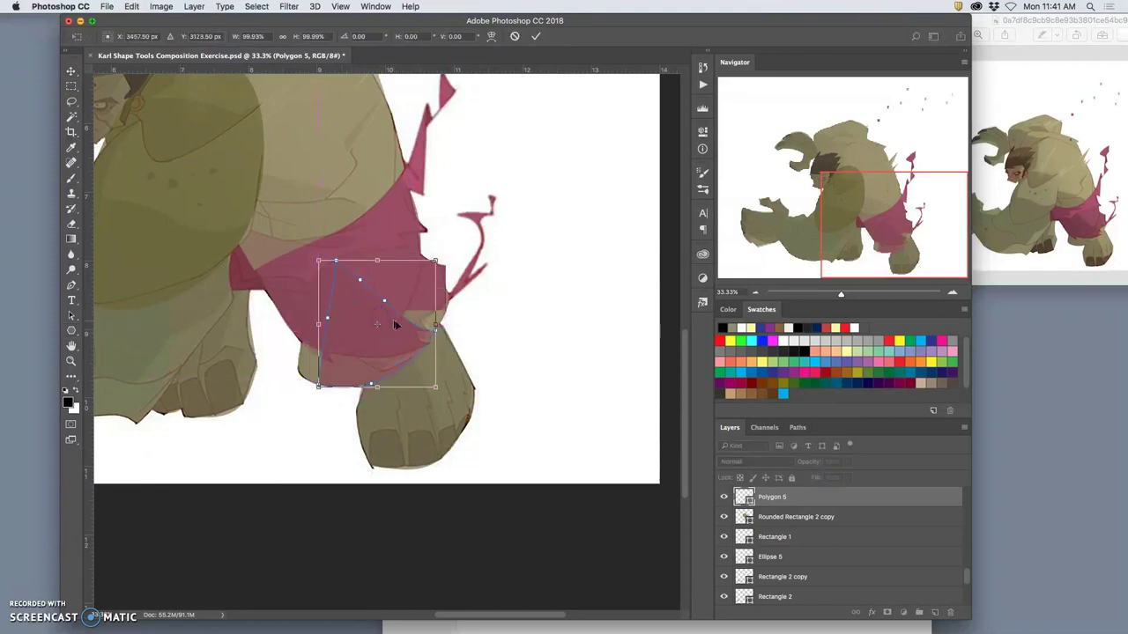
left_click_drag(448, 254, 455, 275)
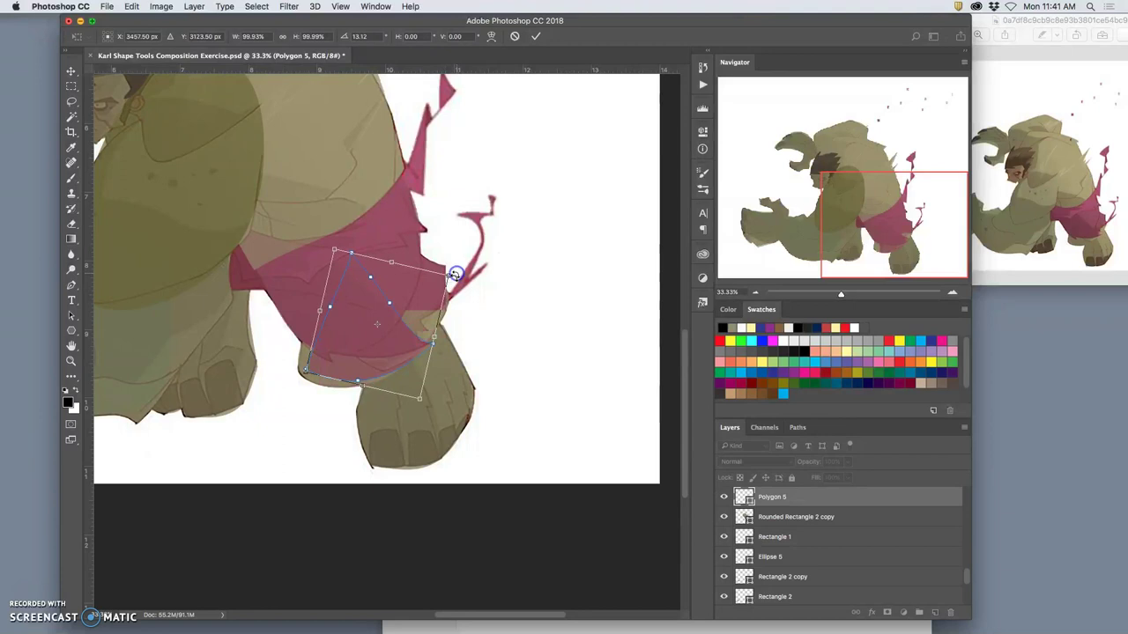
mouse_move(304, 370)
left_mouse_down()
mouse_move(313, 351)
mouse_move(313, 364)
left_mouse_up()
- Warp the triangle's bottom corner and edge so it curves along the shorts' hem
right_click(379, 349)
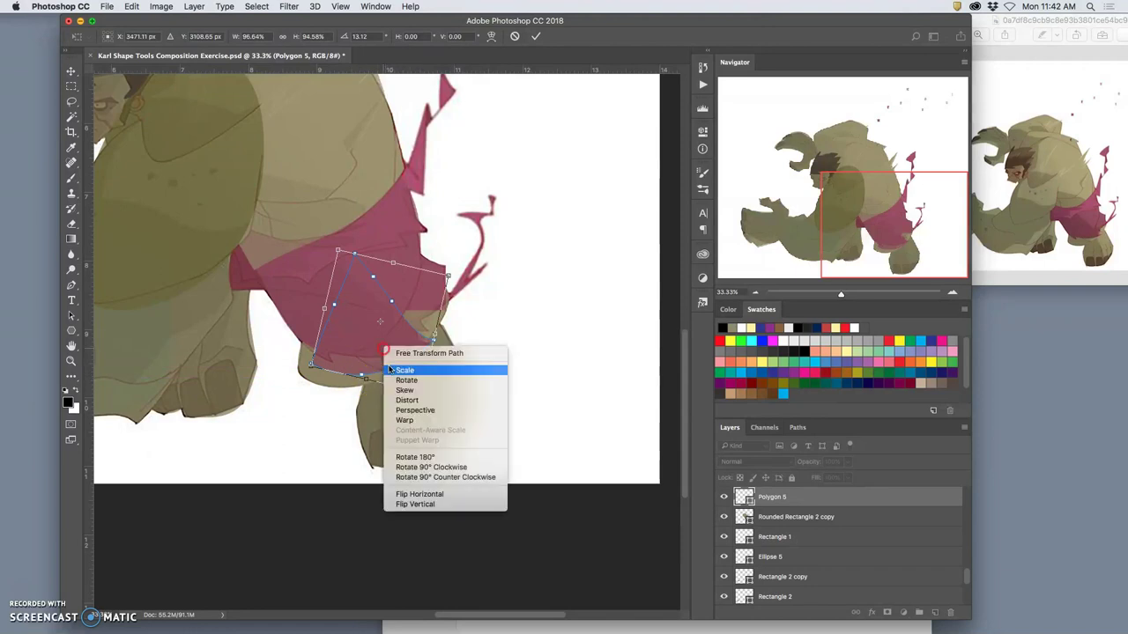
left_click(414, 417)
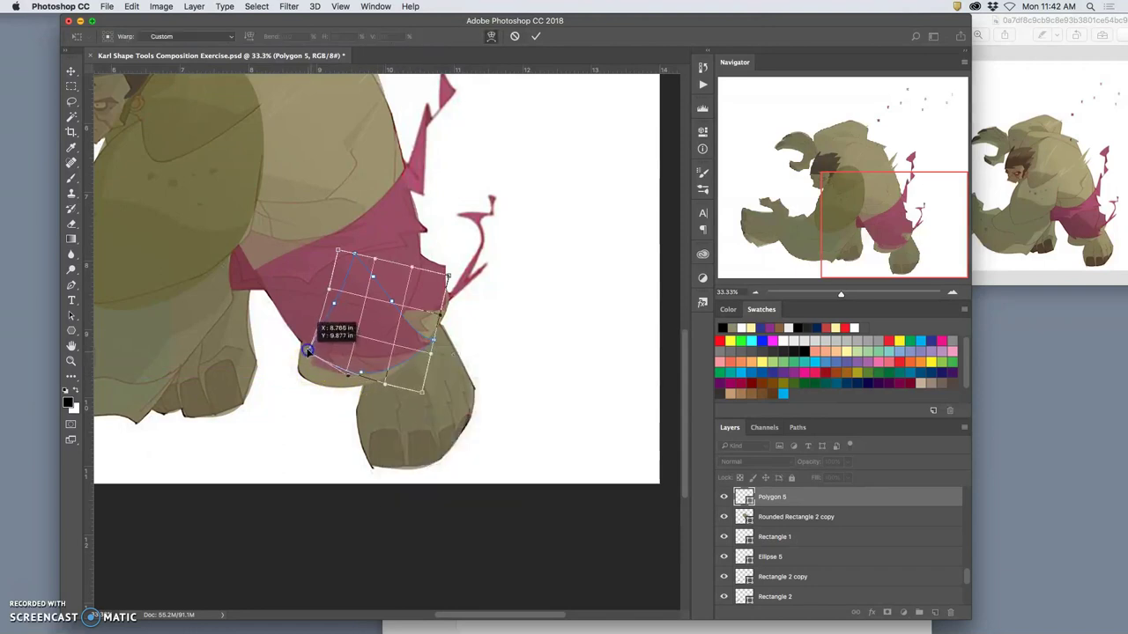
mouse_move(307, 350)
left_mouse_down()
mouse_move(307, 335)
mouse_move(304, 344)
left_mouse_up()
left_click_drag(372, 378, 341, 352)
left_click(382, 318)
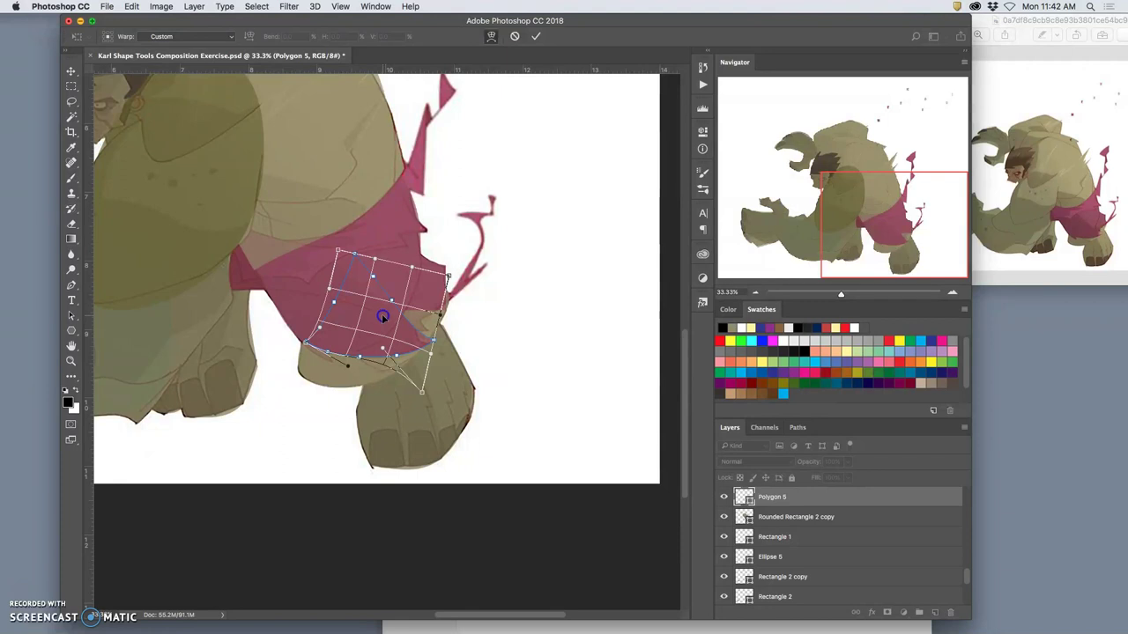
key("Return")
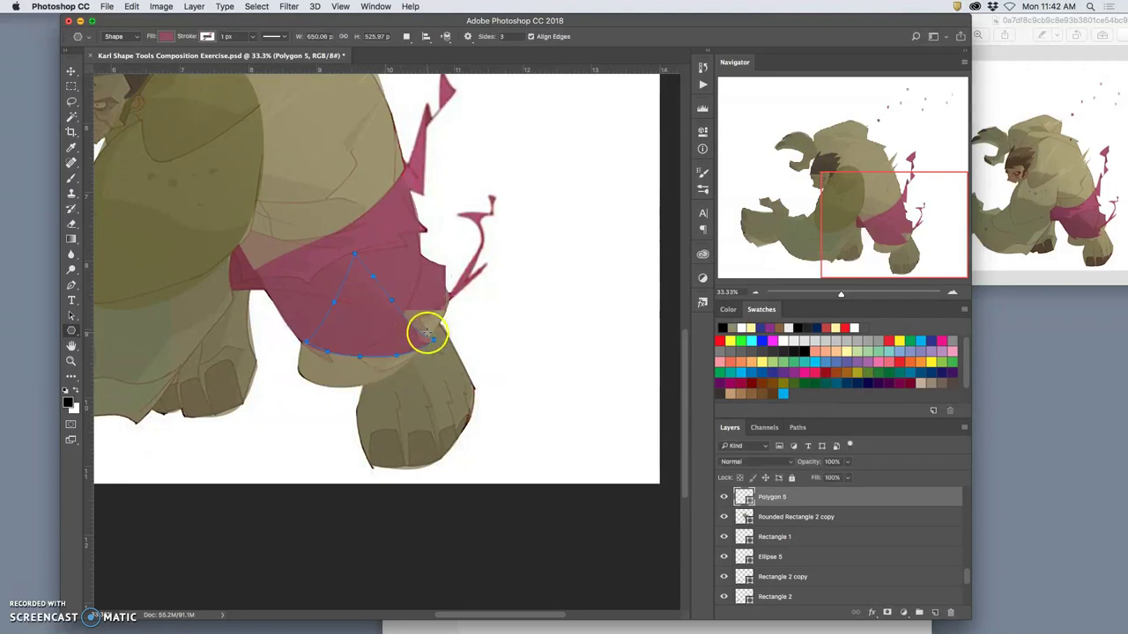
- Duplicate the warped triangle and scale the copy down into a small tear
key("super+j")
key("super+t")
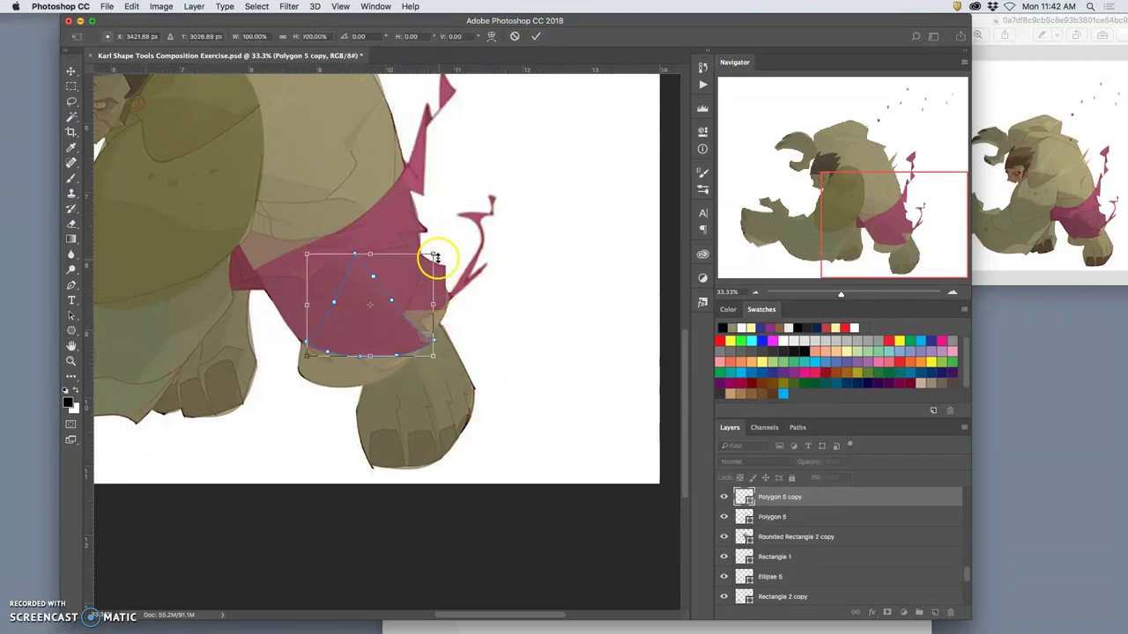
left_click_drag(434, 256, 319, 349)
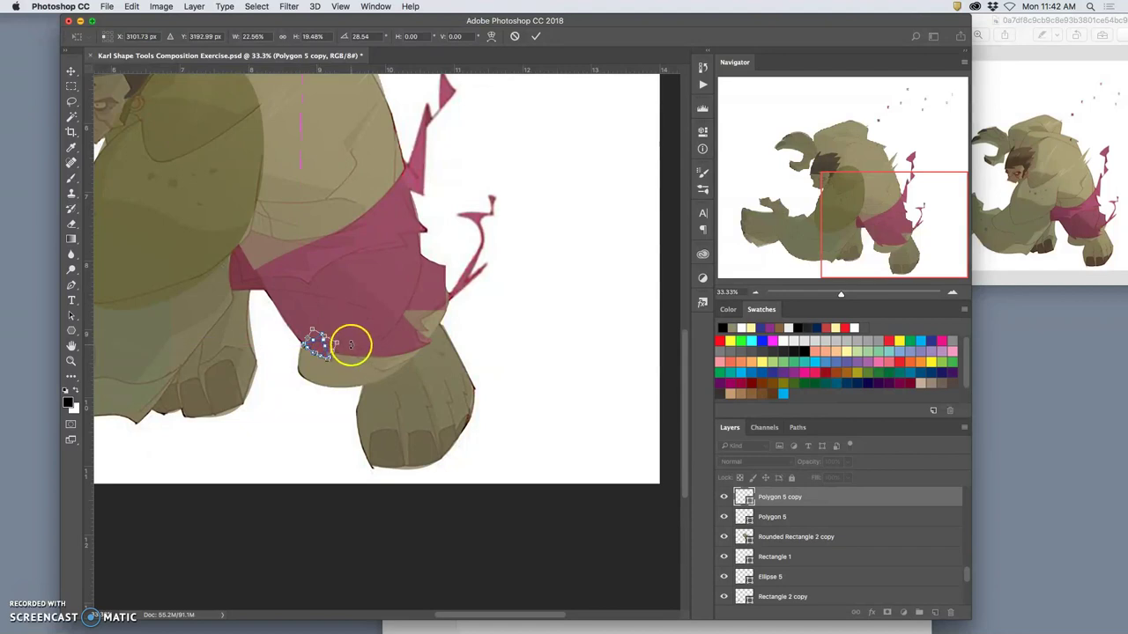
key("Return")
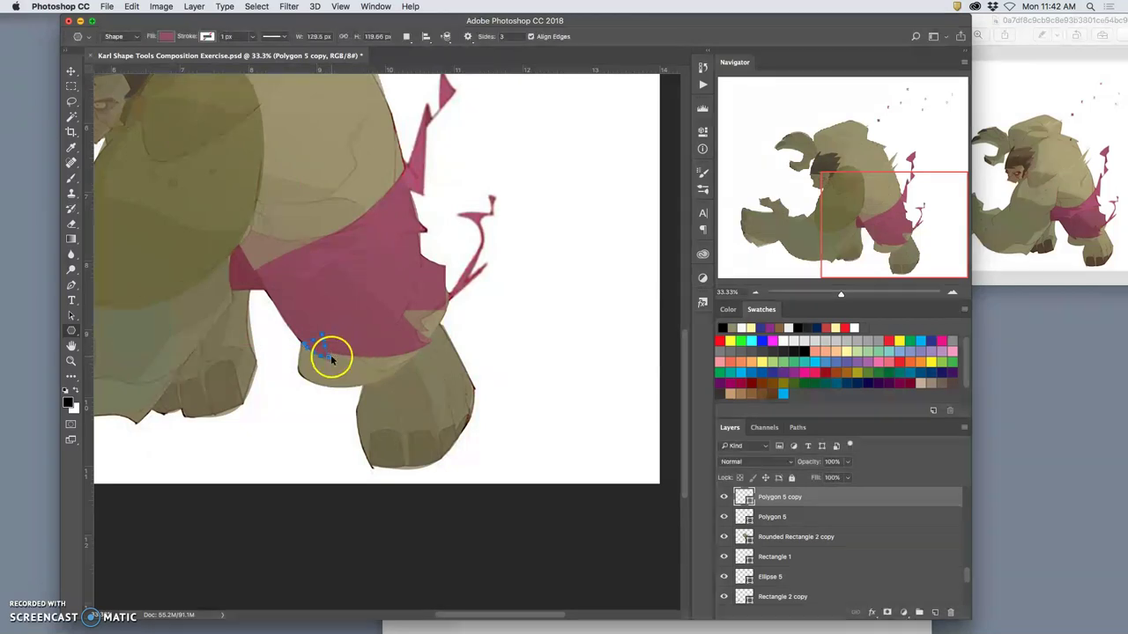
key("ctrl+t")
left_click_drag(327, 355, 331, 363)
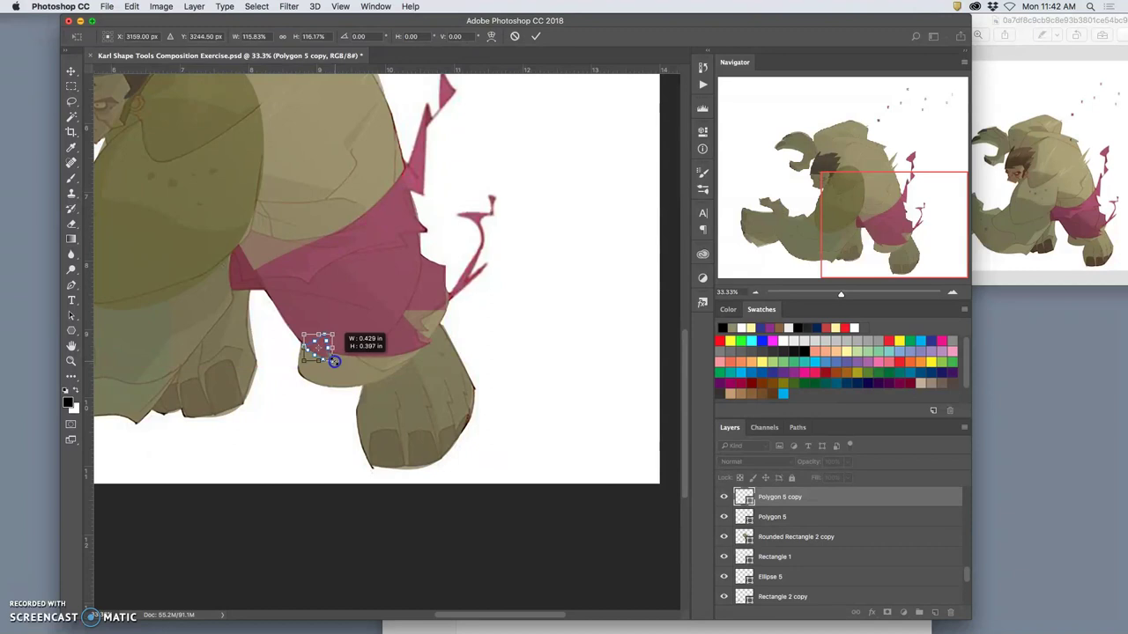
left_click(379, 342)
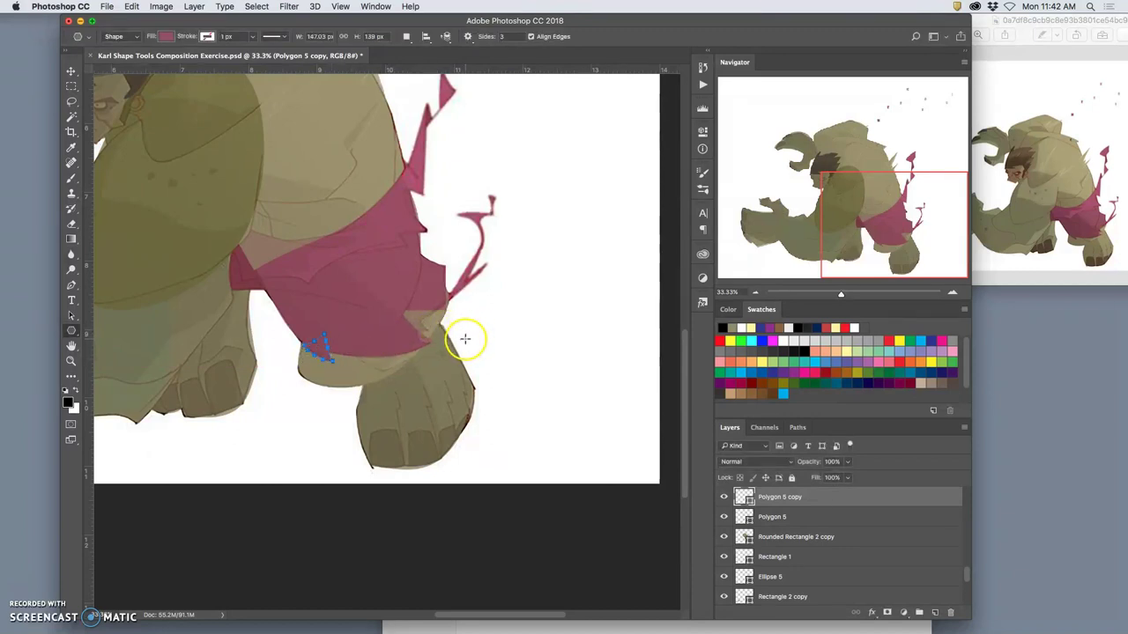
- Duplicate the small tear, rotate it about 23° clockwise, and place it at the shorts' right edge
key("ctrl+j")
key("ctrl+t")
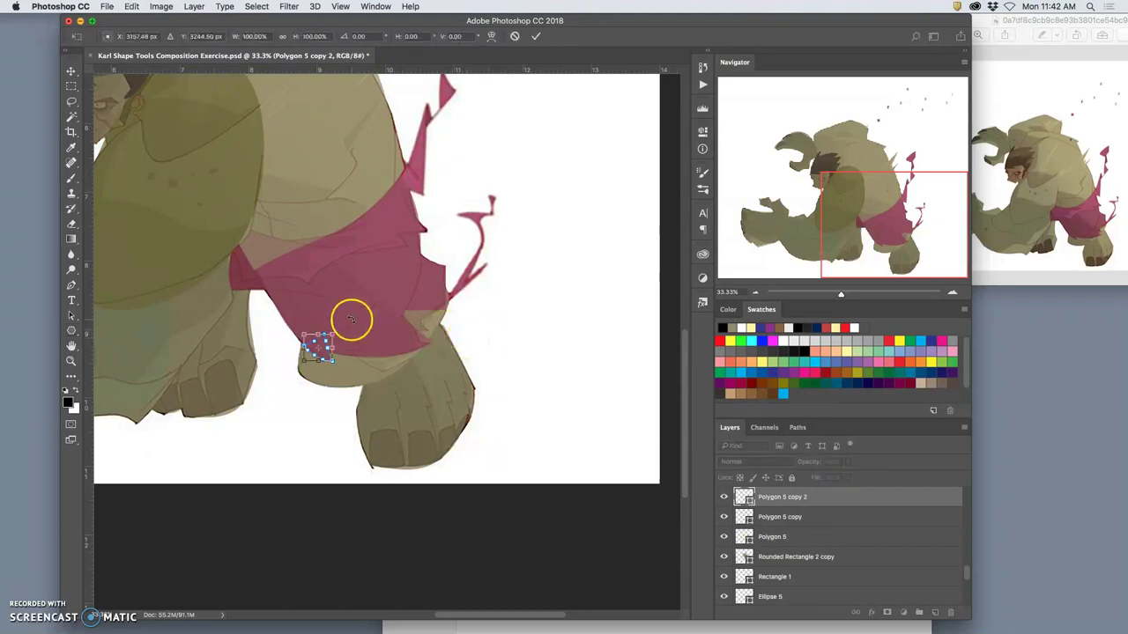
left_click_drag(352, 322, 327, 350)
key("Return")
key("ctrl+t")
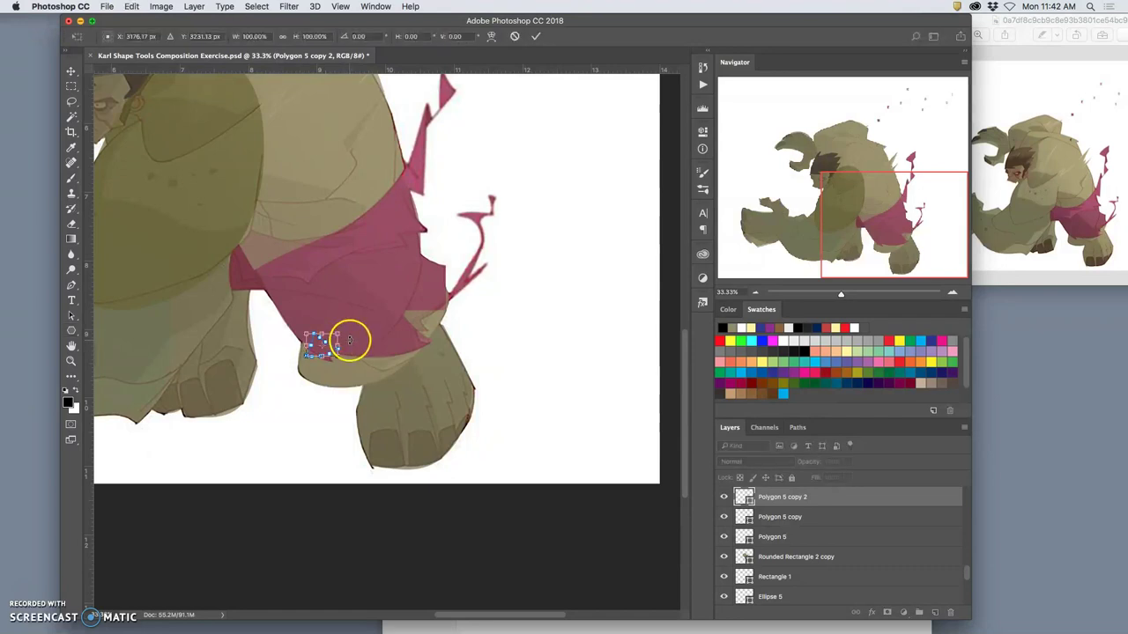
key("ctrl+plus")
key("ctrl+plus")
key("ctrl+plus")
left_click_drag(203, 366, 484, 305)
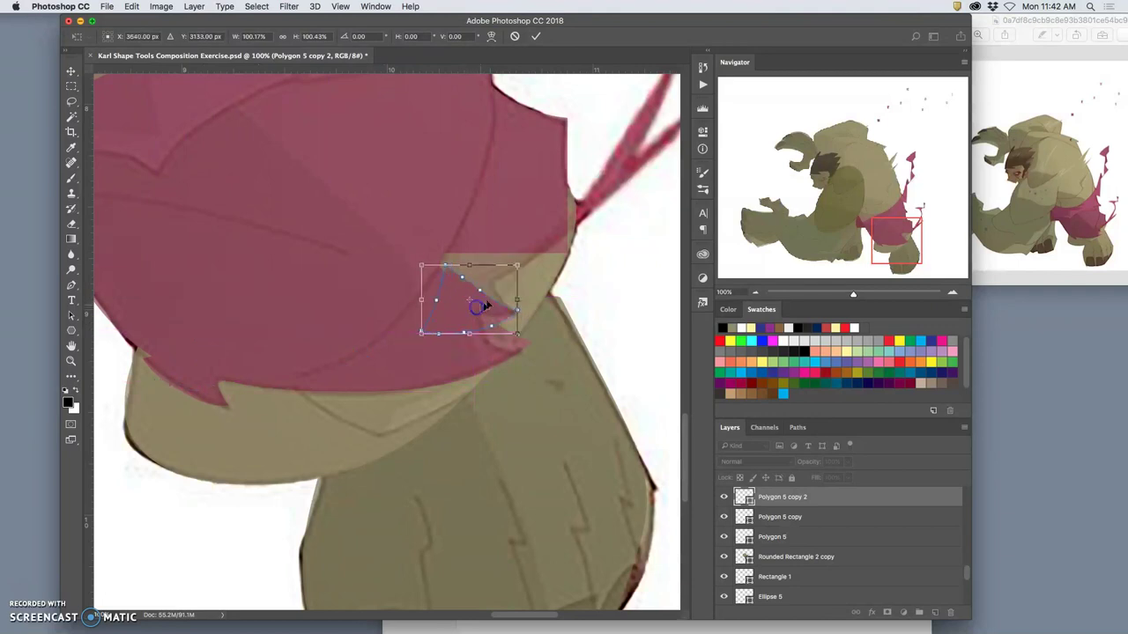
left_click_drag(523, 261, 530, 286)
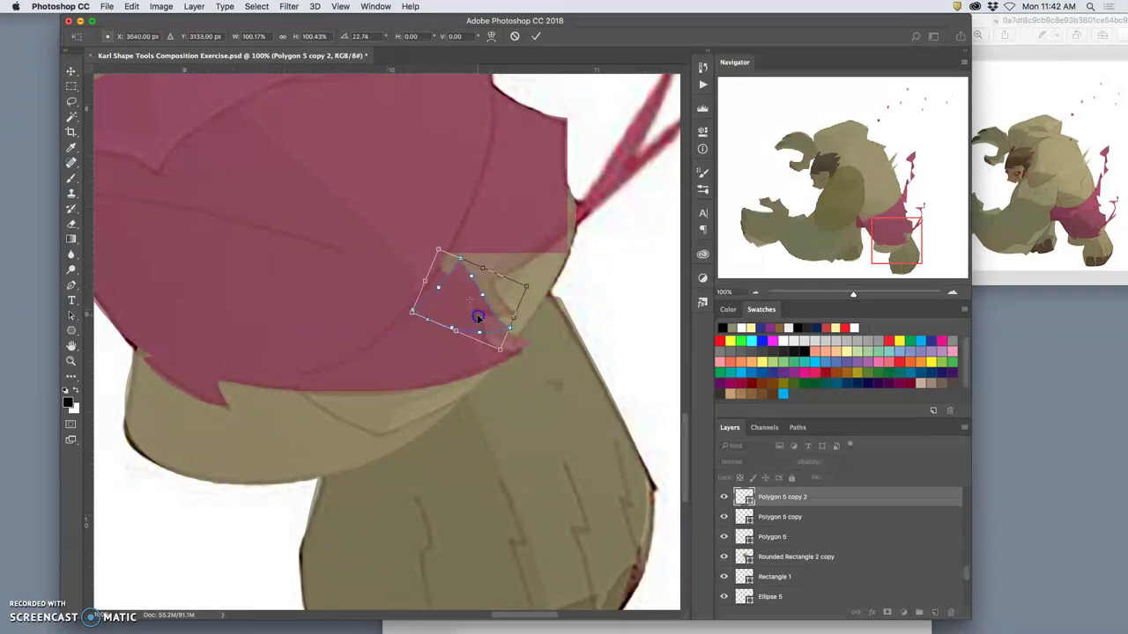
left_click_drag(477, 315, 484, 302)
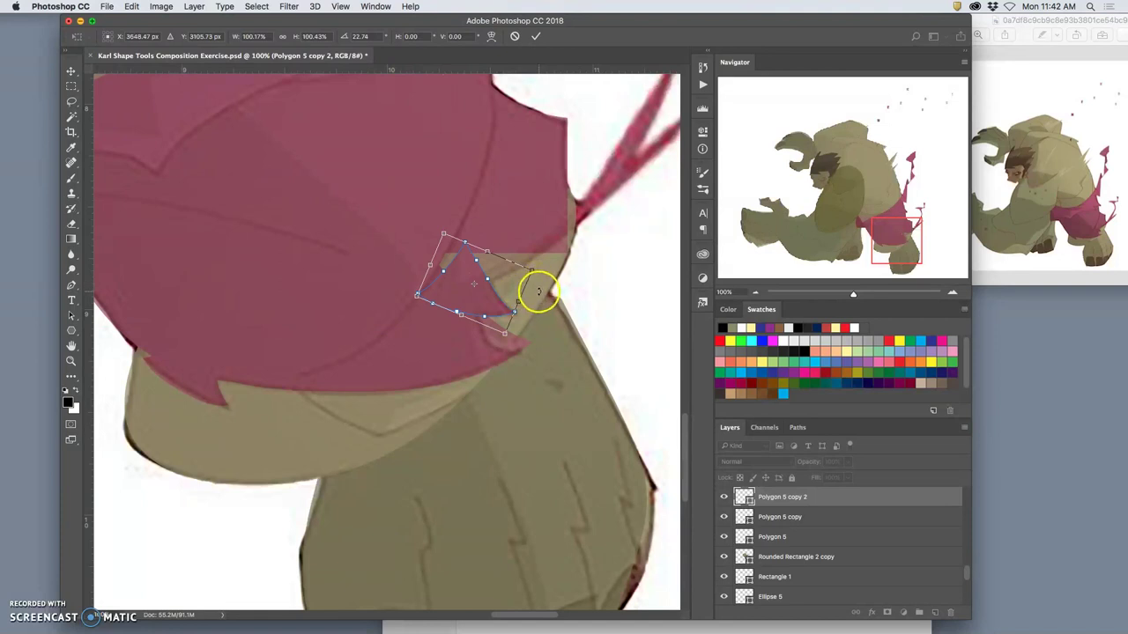
key("Return")
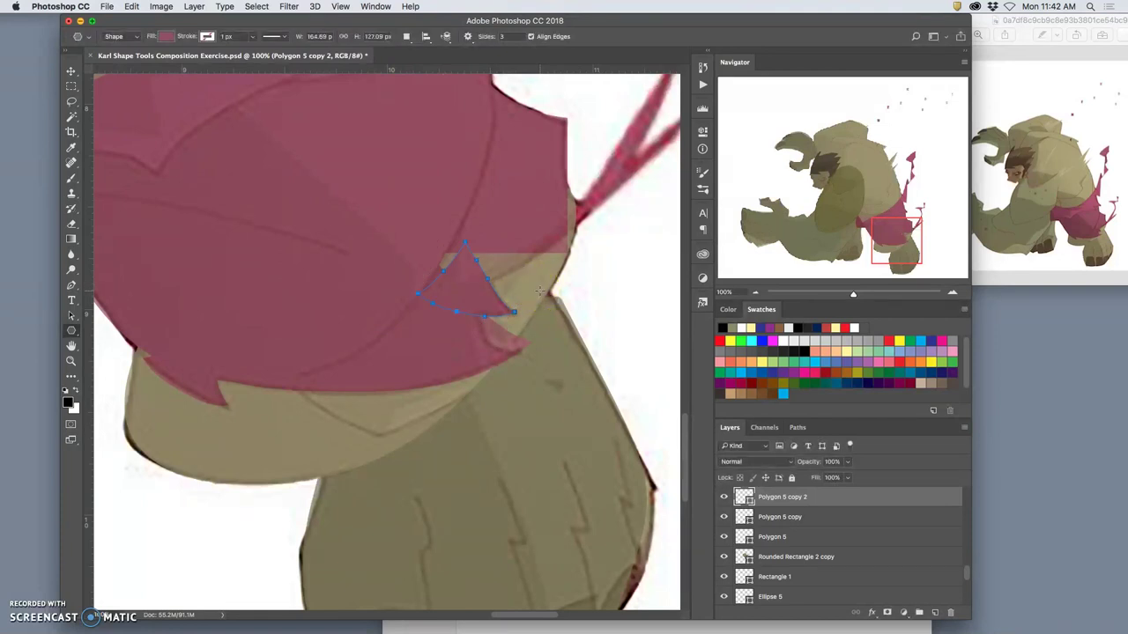
- Add a third copy rotated about -26°, moved up and left on the shorts
key("super+j")
key("super+t")
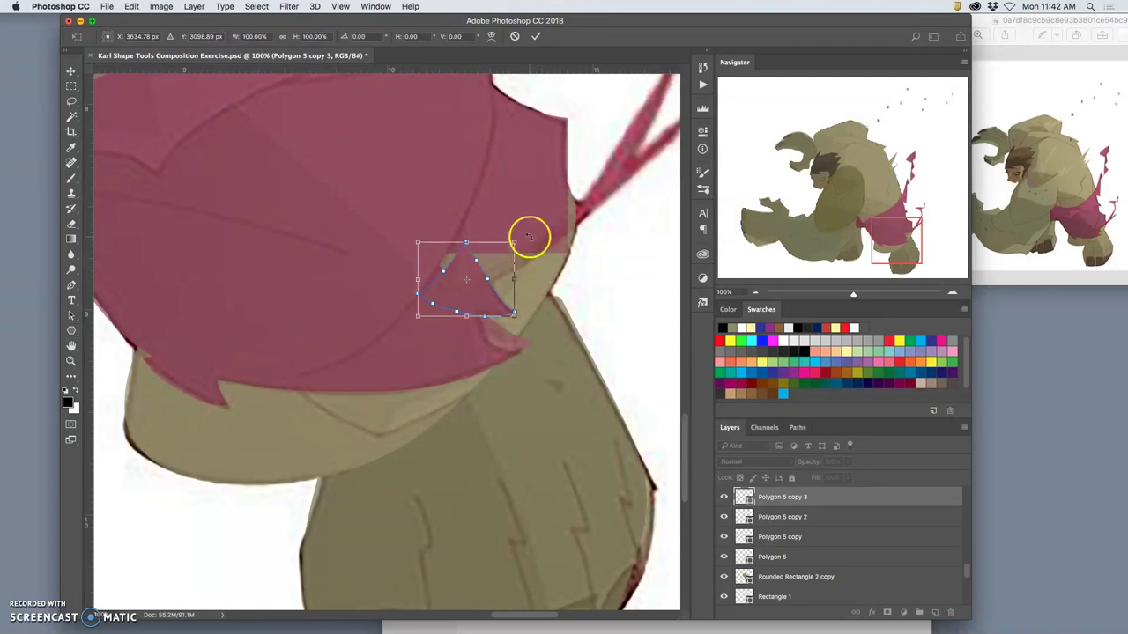
left_click_drag(529, 236, 501, 226)
mouse_move(483, 267)
left_mouse_down()
mouse_move(471, 258)
mouse_move(517, 221)
mouse_move(541, 221)
mouse_move(503, 257)
left_mouse_up()
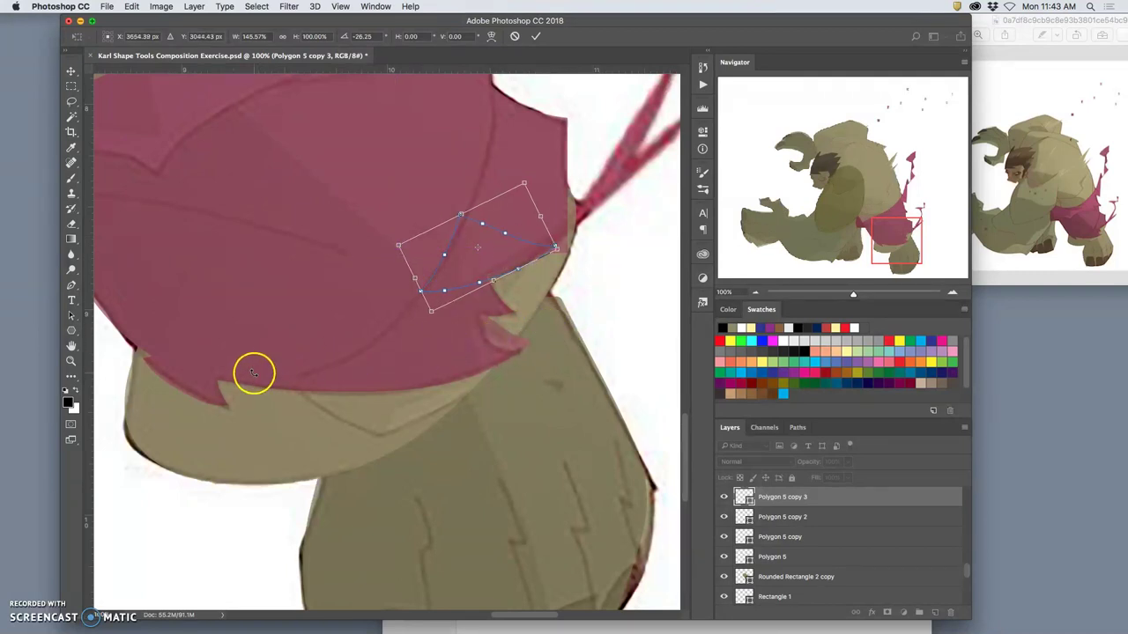
key("Return")
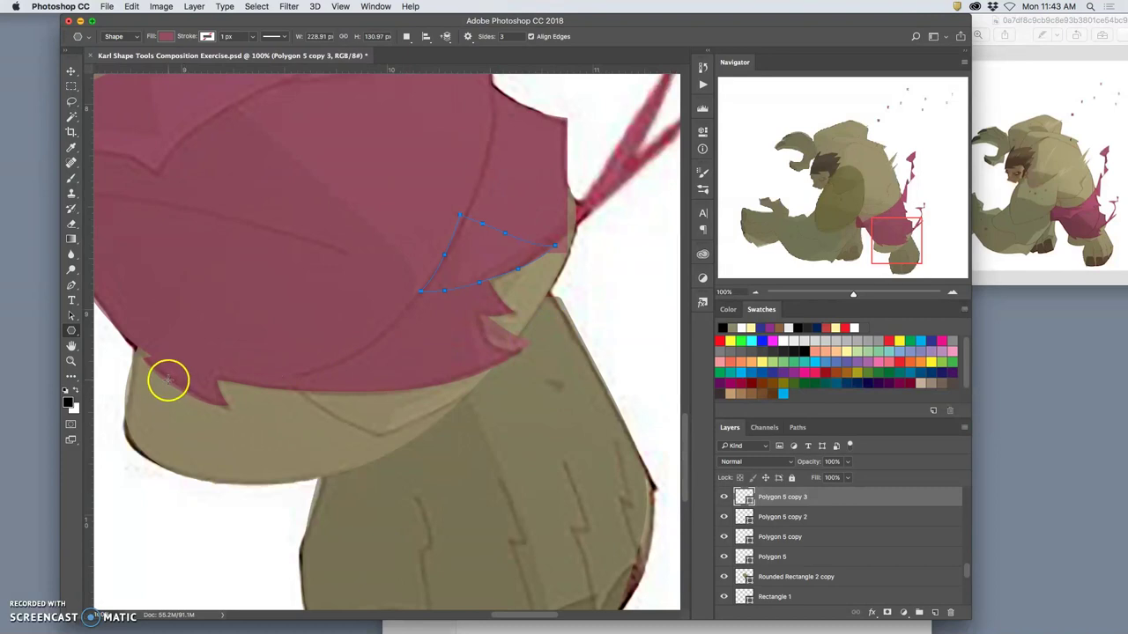
- Hide the Background copy reference and enlarge the lower-left tear spike to 127.86% × 161.67%
scroll(755, 500, "down", 5)
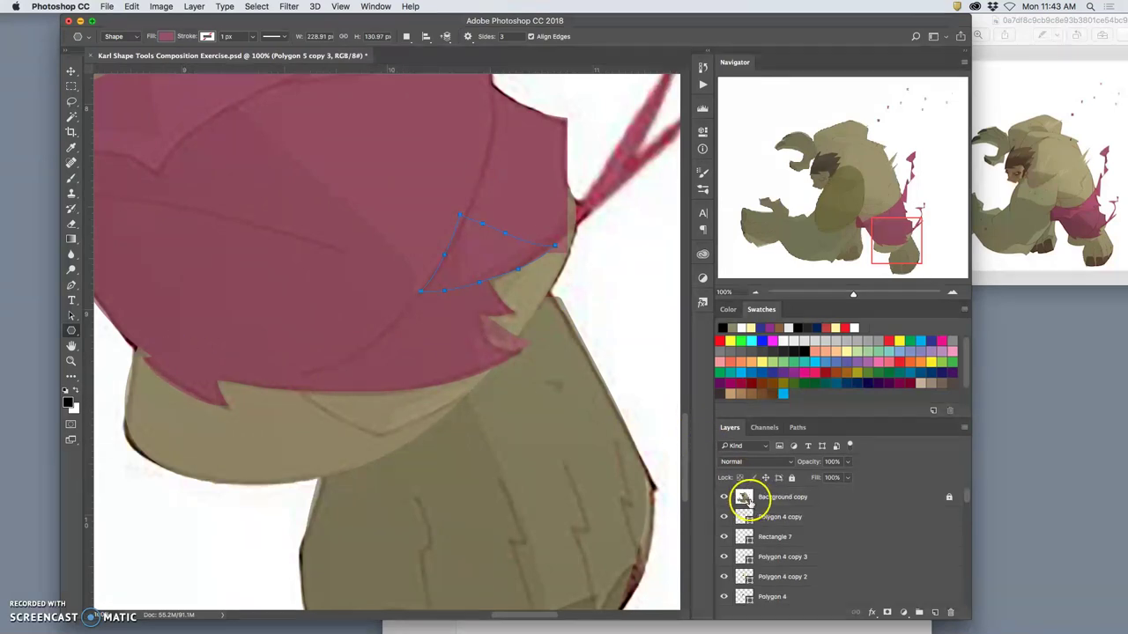
left_click(724, 497)
left_click(74, 72)
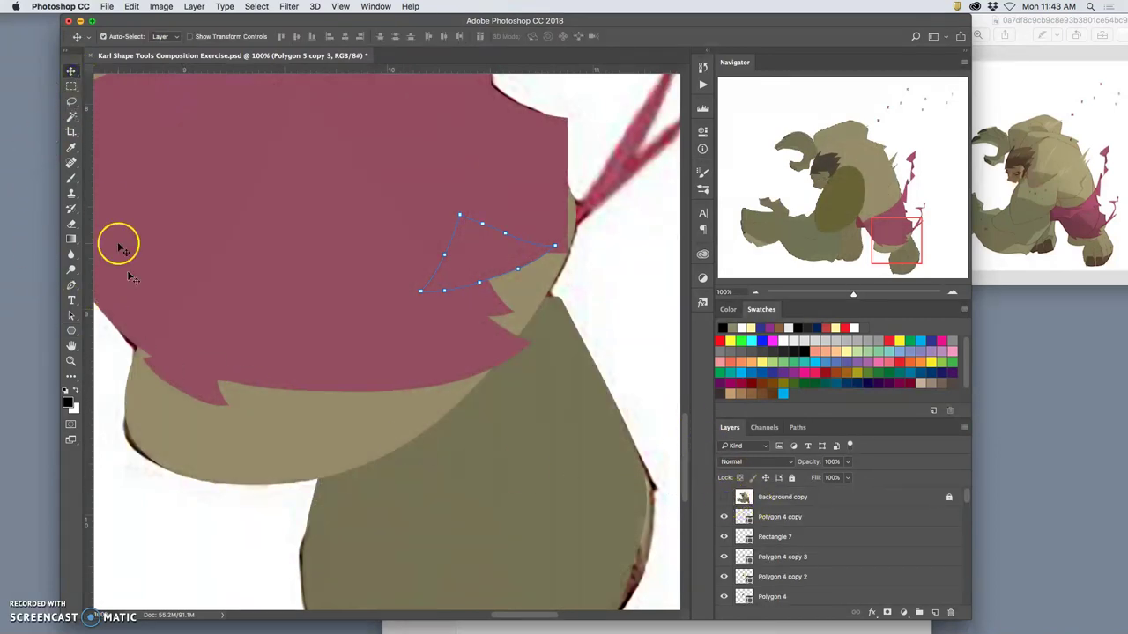
left_click(170, 371)
key("super+t")
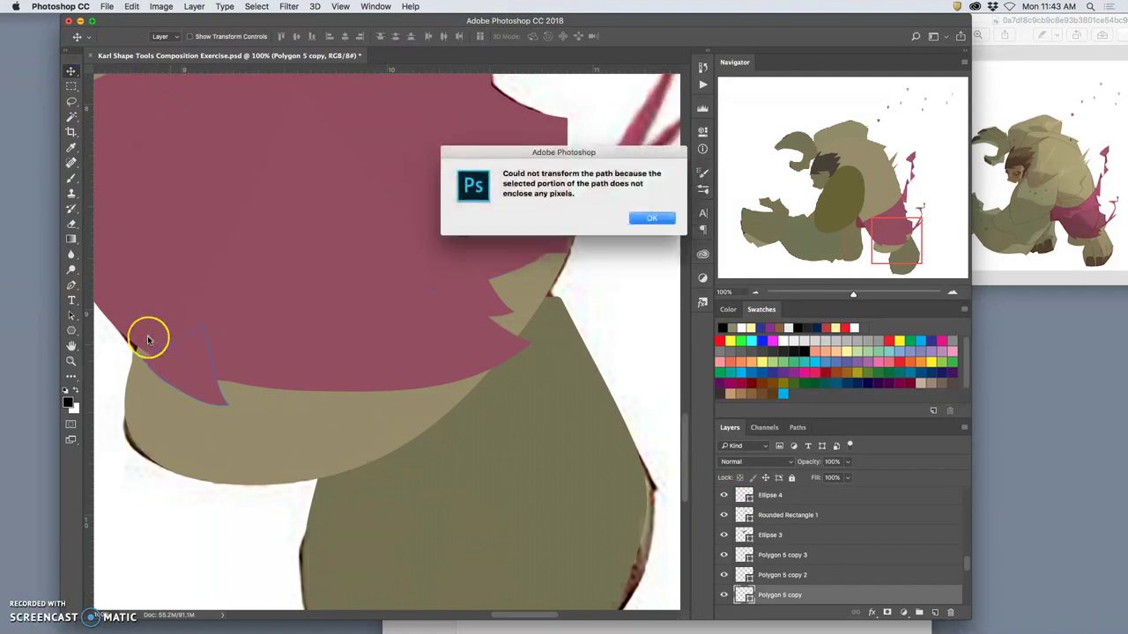
left_click(645, 220)
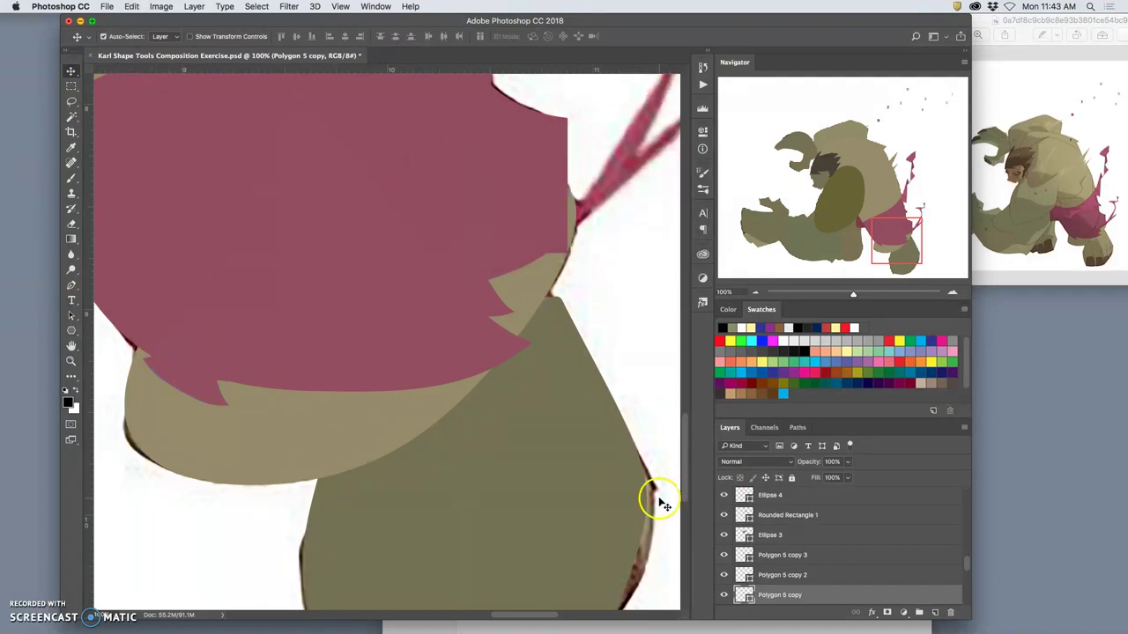
key("super+t")
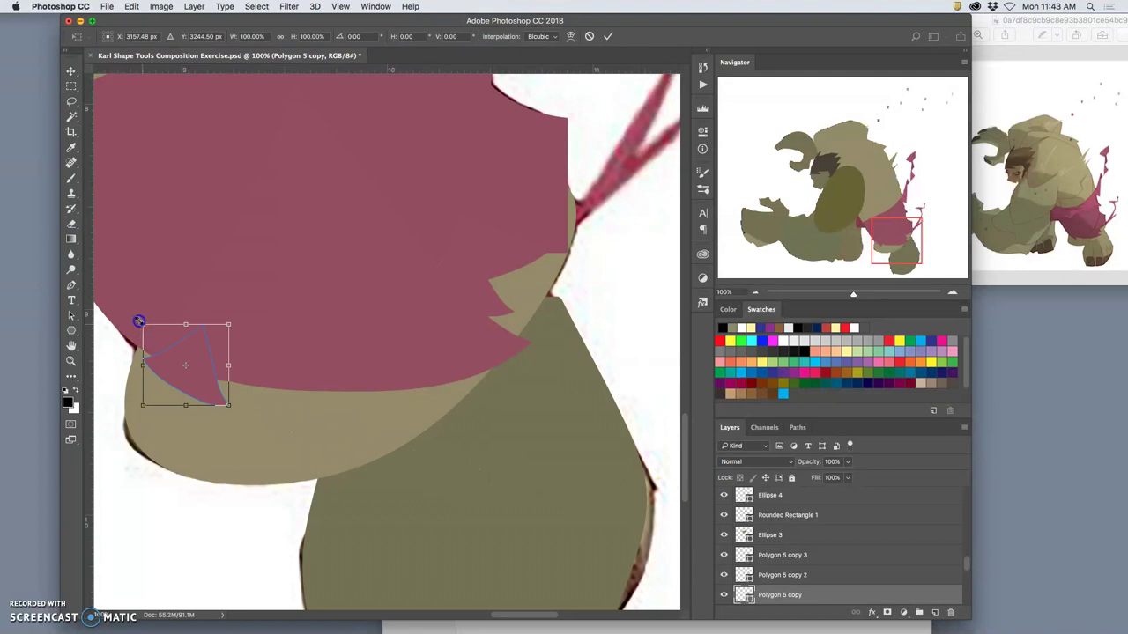
left_click_drag(139, 321, 118, 275)
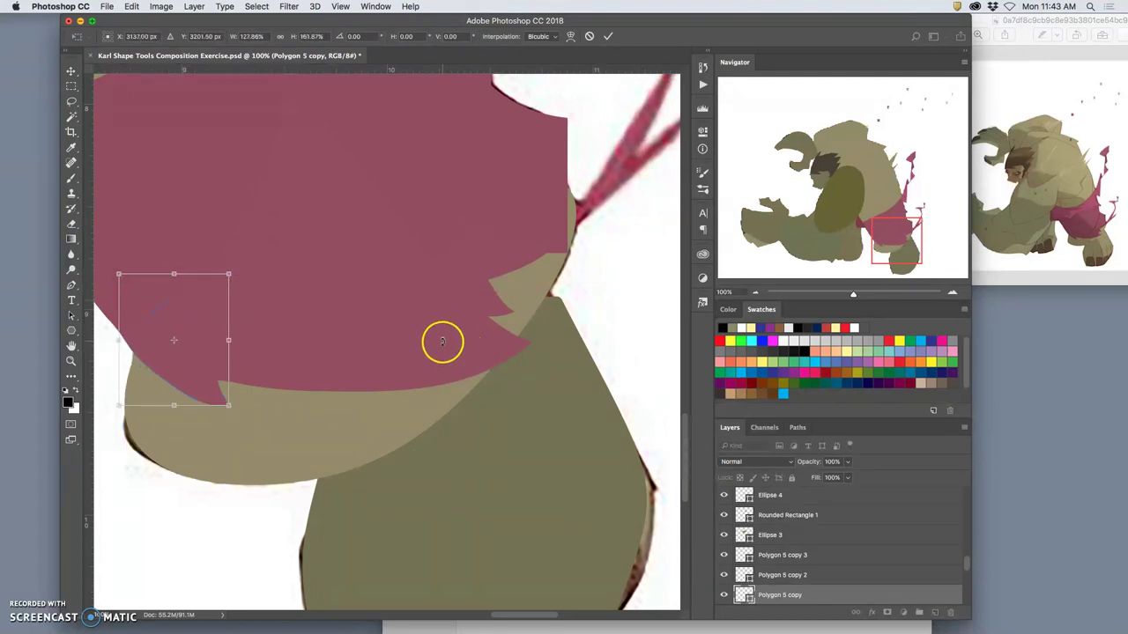
key("Return")
- Stretch the tear on the shorts' right side wider to the left
left_click(461, 258)
key("cmd+t")
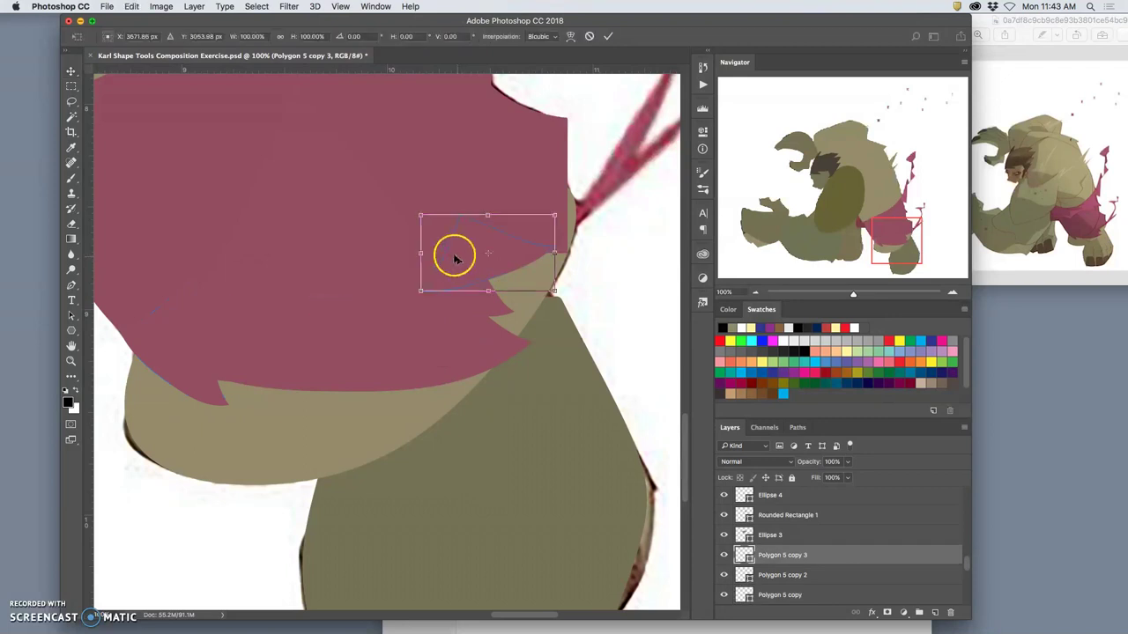
left_click_drag(420, 252, 409, 252)
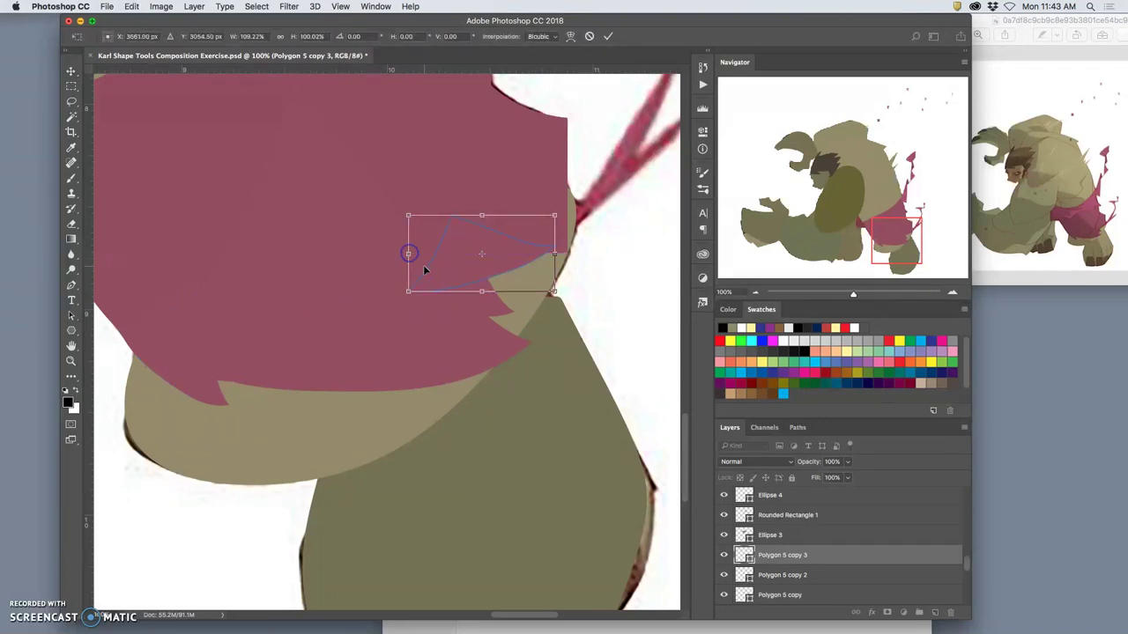
key("Return")
scroll(503, 344, "right", 5)
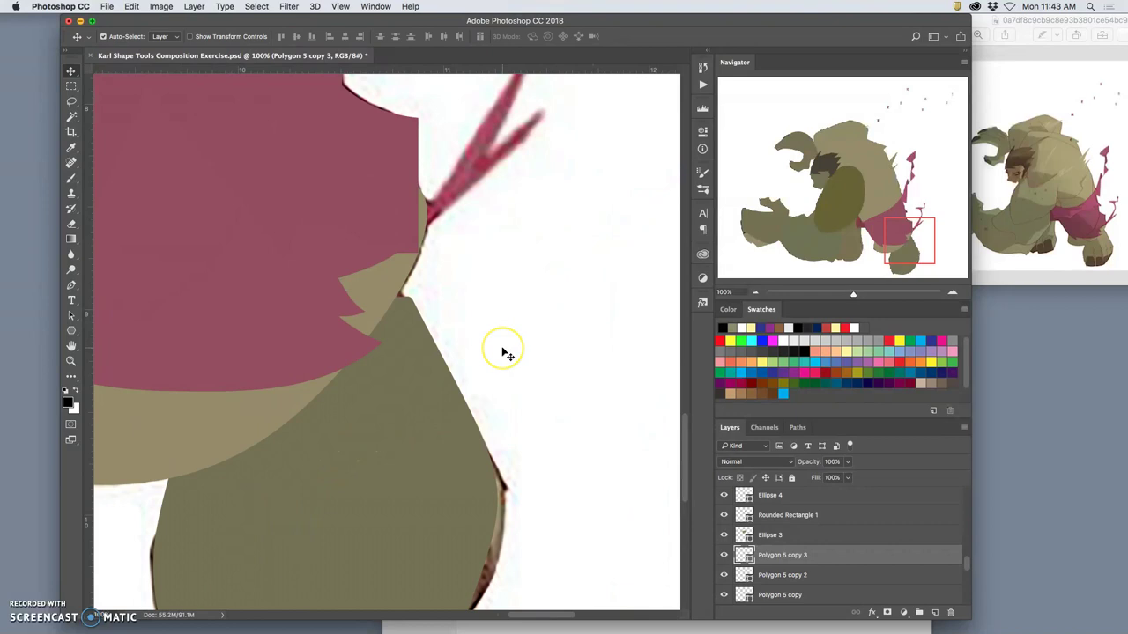
scroll(503, 352, "up", 3)
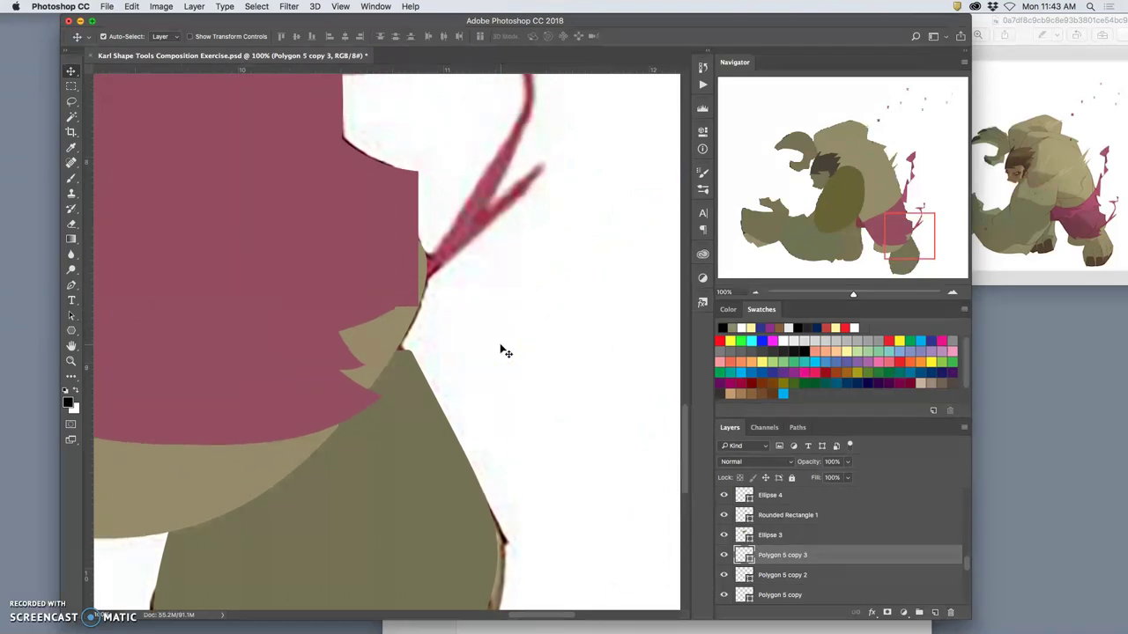
- Duplicate the tear, then move and rotate the copy up to the shorts' right edge
key("super+j")
key("super+t")
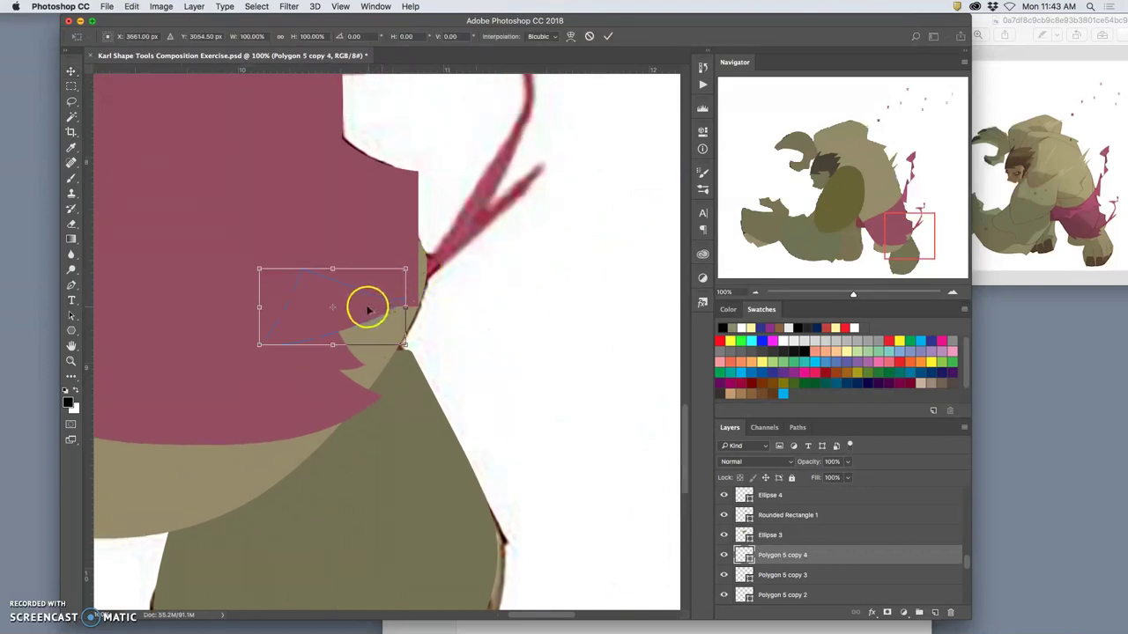
left_click_drag(363, 305, 475, 265)
scroll(535, 260, "up", 3)
scroll(534, 256, "up", 5)
scroll(534, 257, "down", 3)
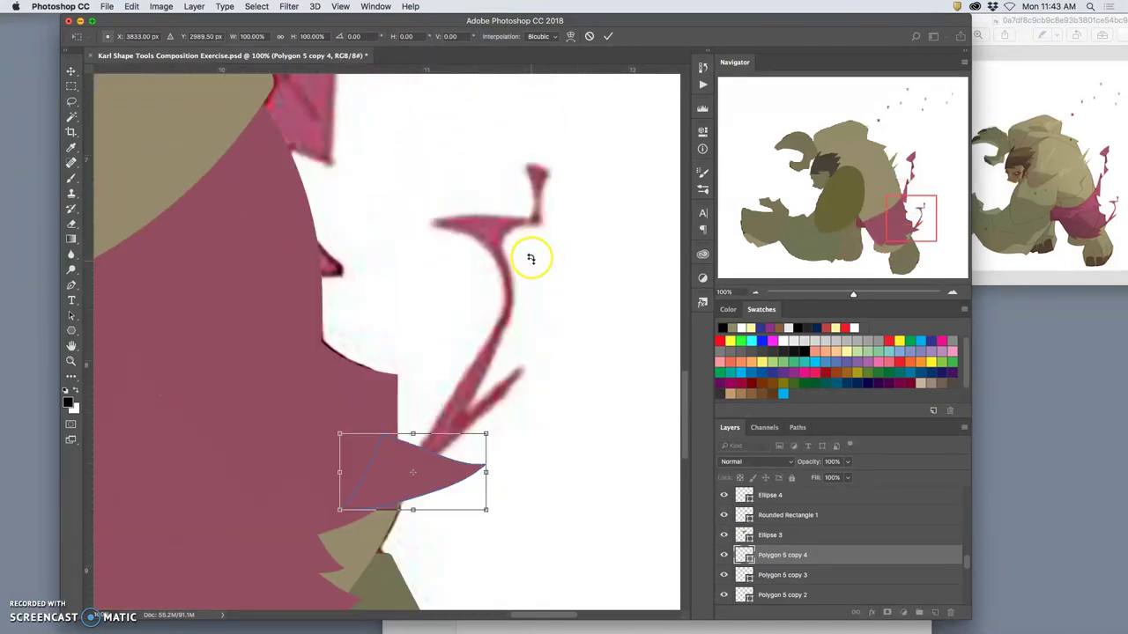
left_click_drag(503, 397, 490, 345)
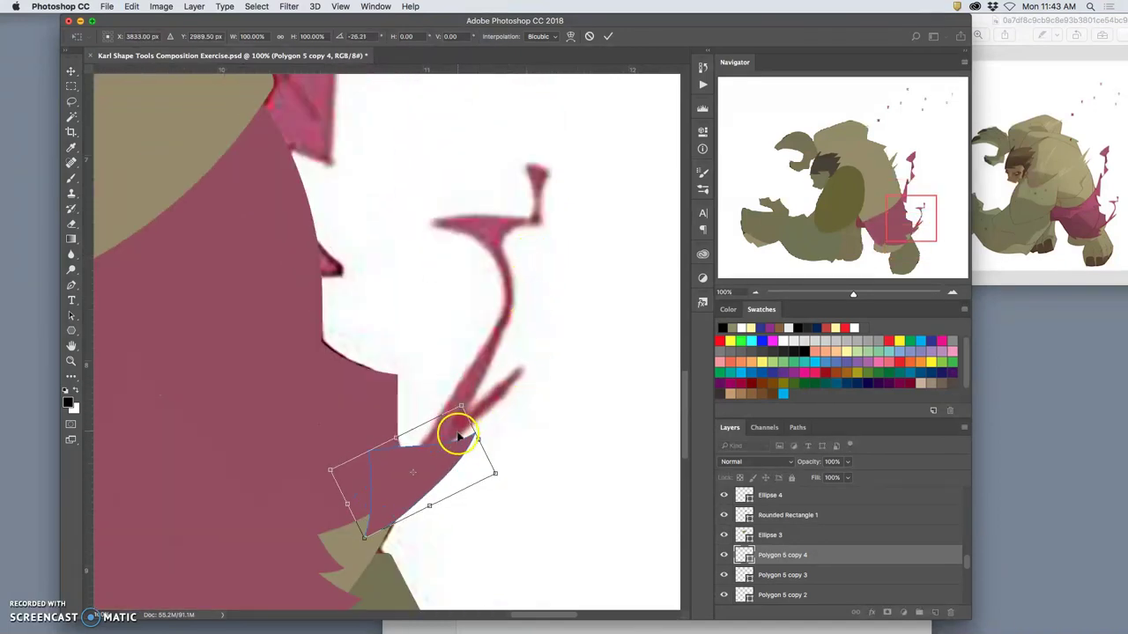
left_click_drag(460, 433, 523, 326)
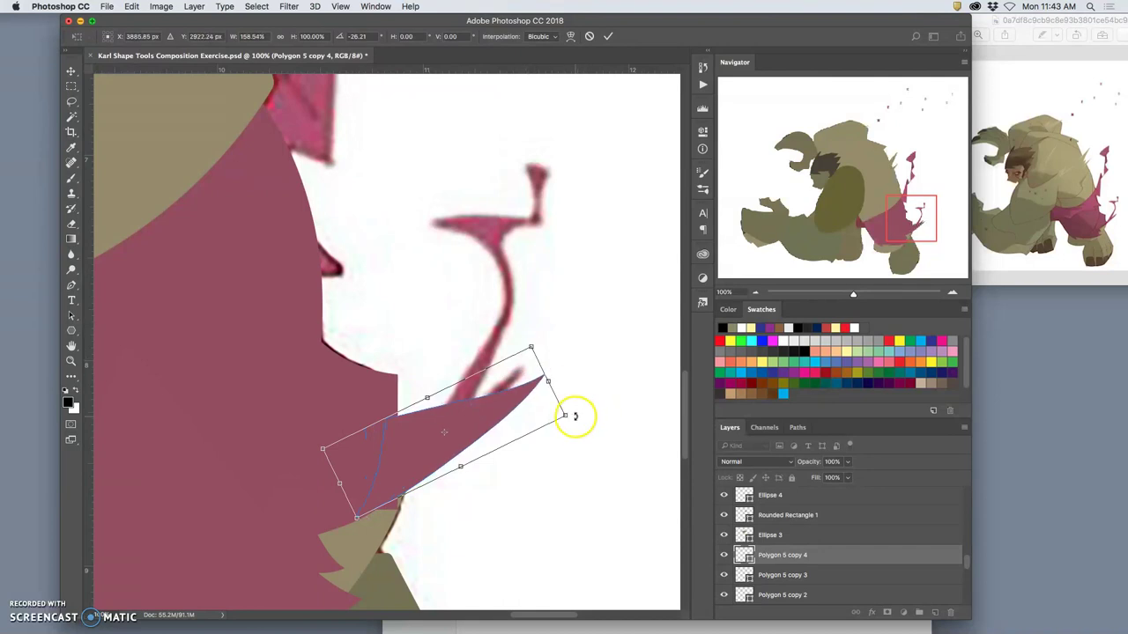
- Warp the spike's tip and lower edge into a curved tear
right_click(502, 401)
left_click(525, 477)
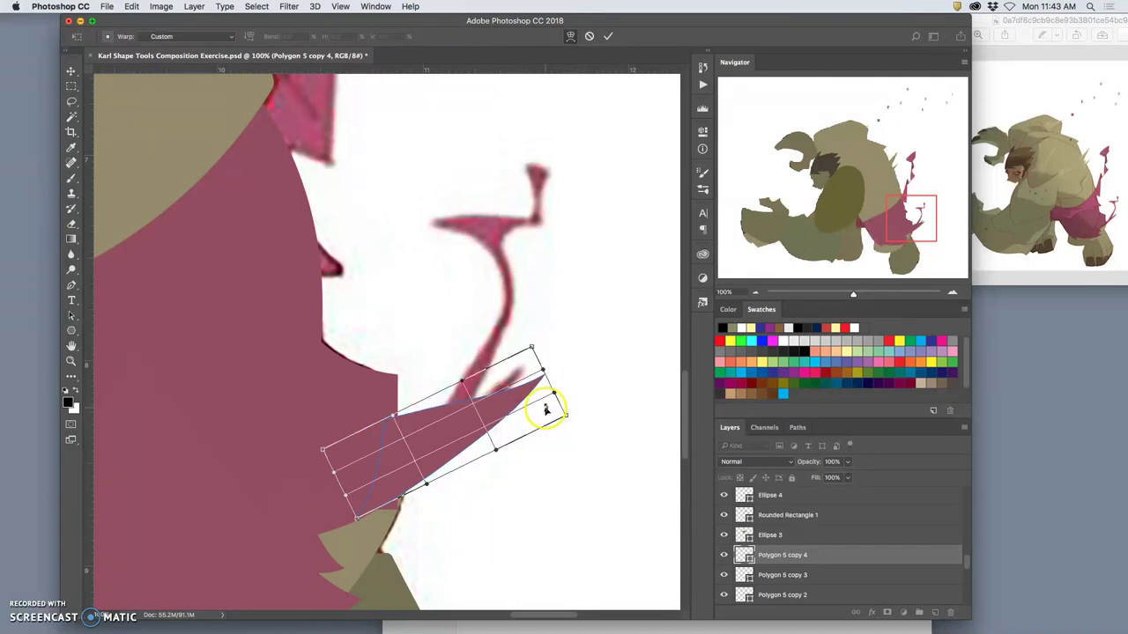
left_click_drag(539, 374, 514, 358)
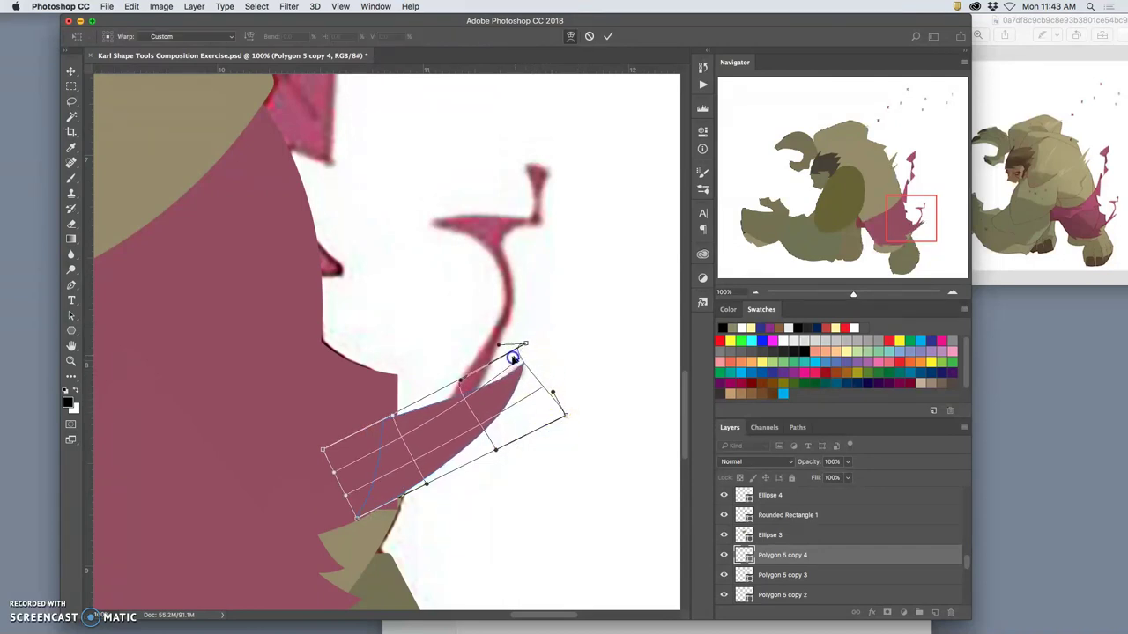
left_click_drag(436, 396, 400, 440)
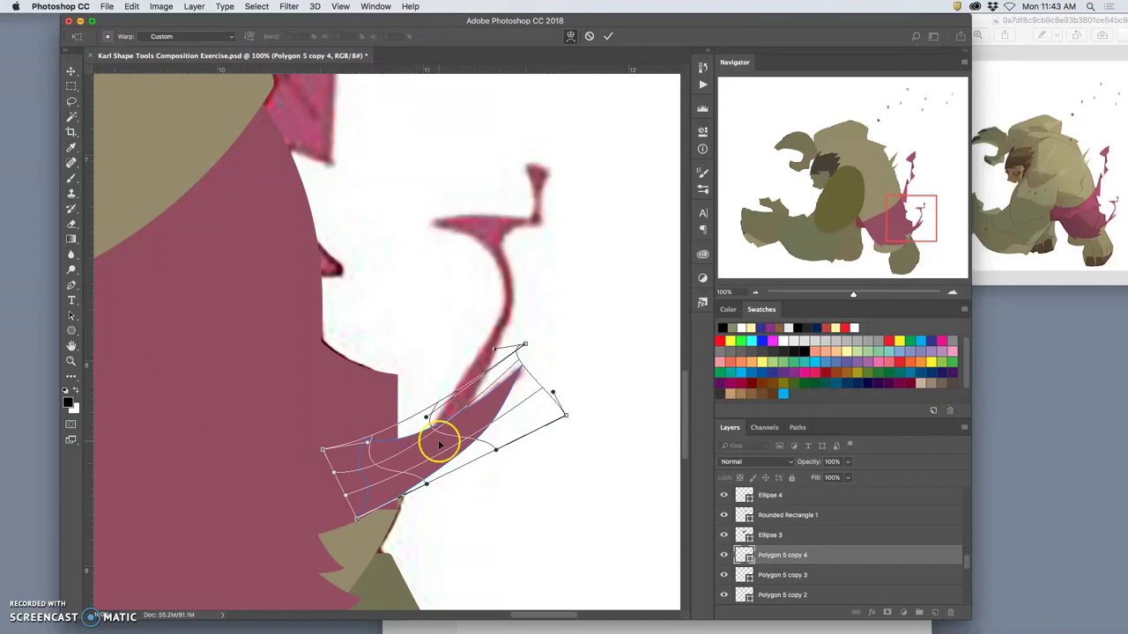
key("Return")
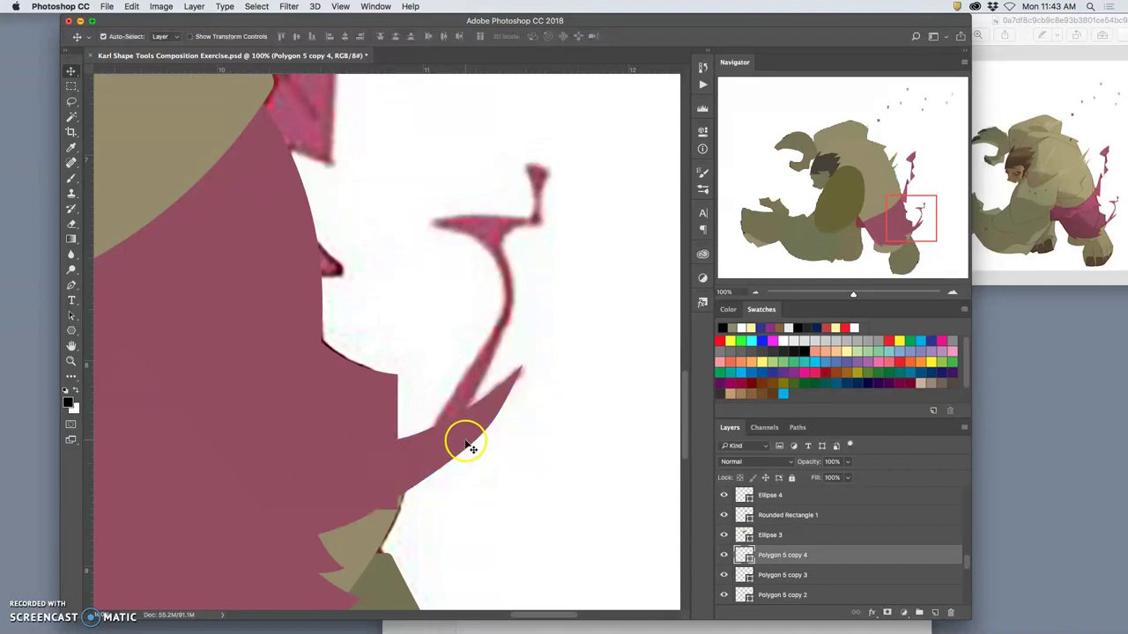
- Duplicate the spike, then move and rotate the copy to follow the reference wisp
key("super+t")
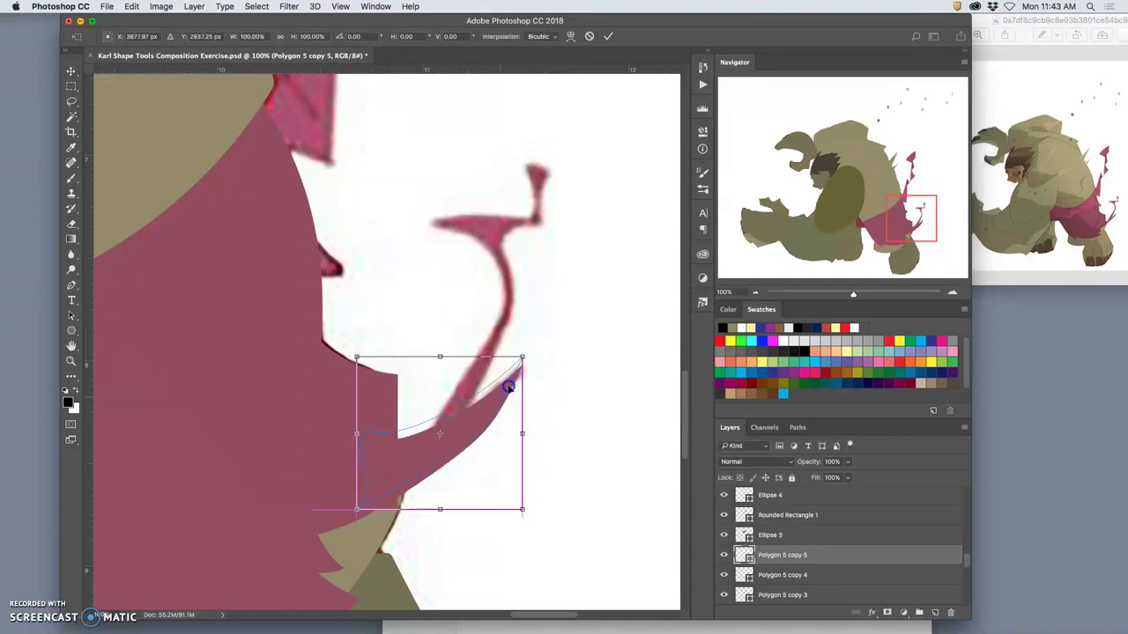
left_click_drag(506, 385, 543, 324)
left_click_drag(590, 284, 534, 206)
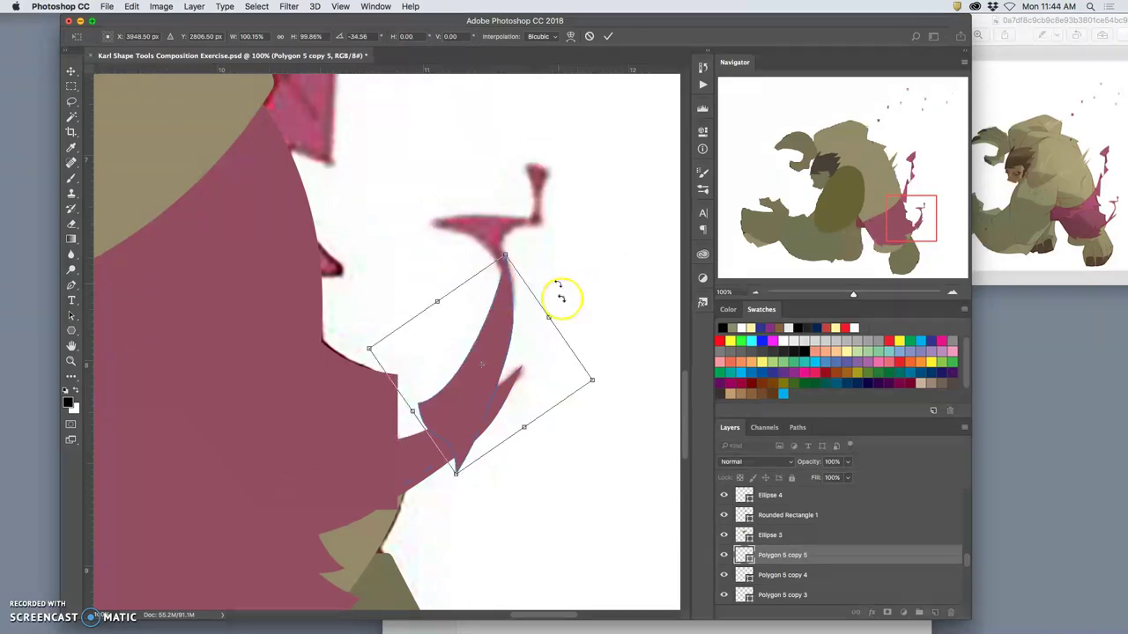
right_click(474, 402)
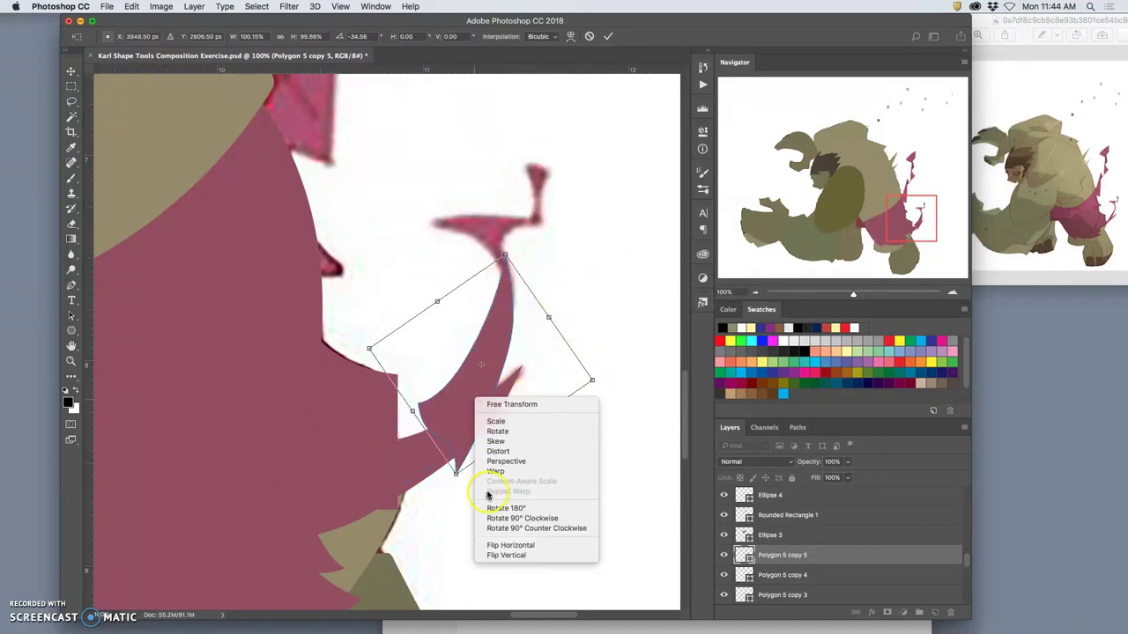
left_click(493, 470)
- Warp the copy into a thin hooked curve reaching the wisp's top
left_click_drag(415, 408, 419, 436)
left_click_drag(412, 438, 404, 439)
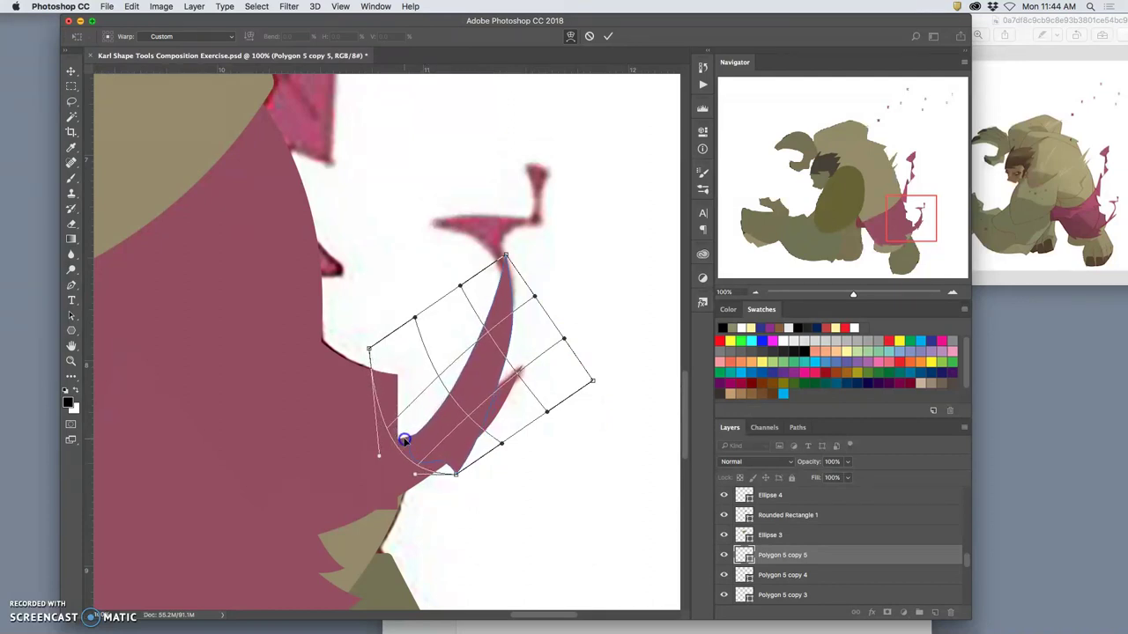
left_click_drag(473, 451, 447, 457)
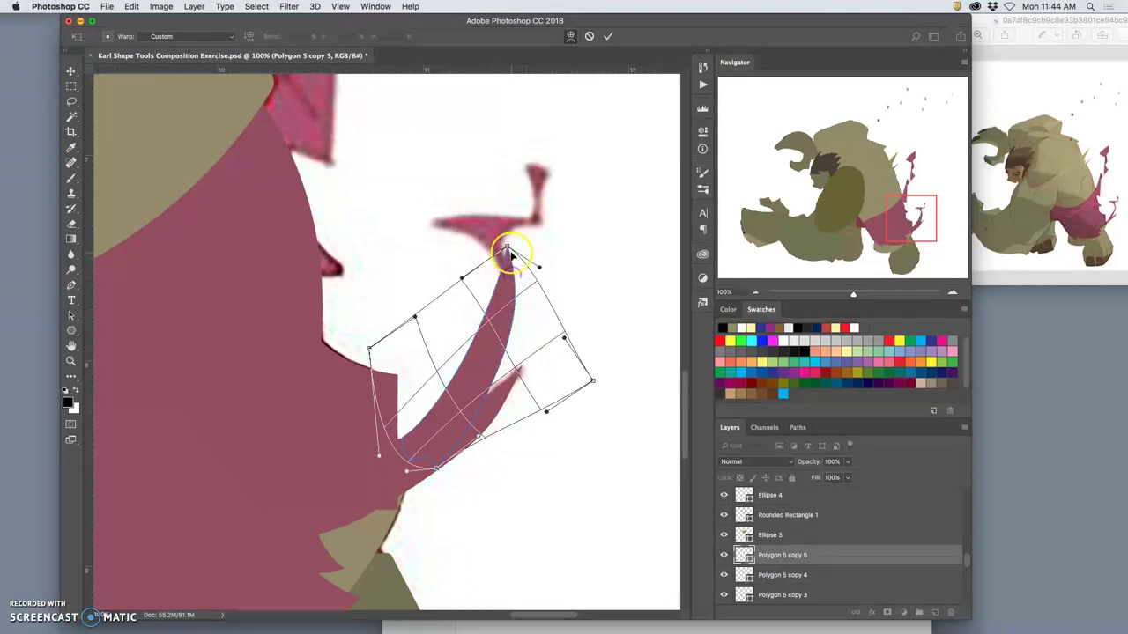
left_click_drag(498, 239, 491, 231)
left_click(478, 294)
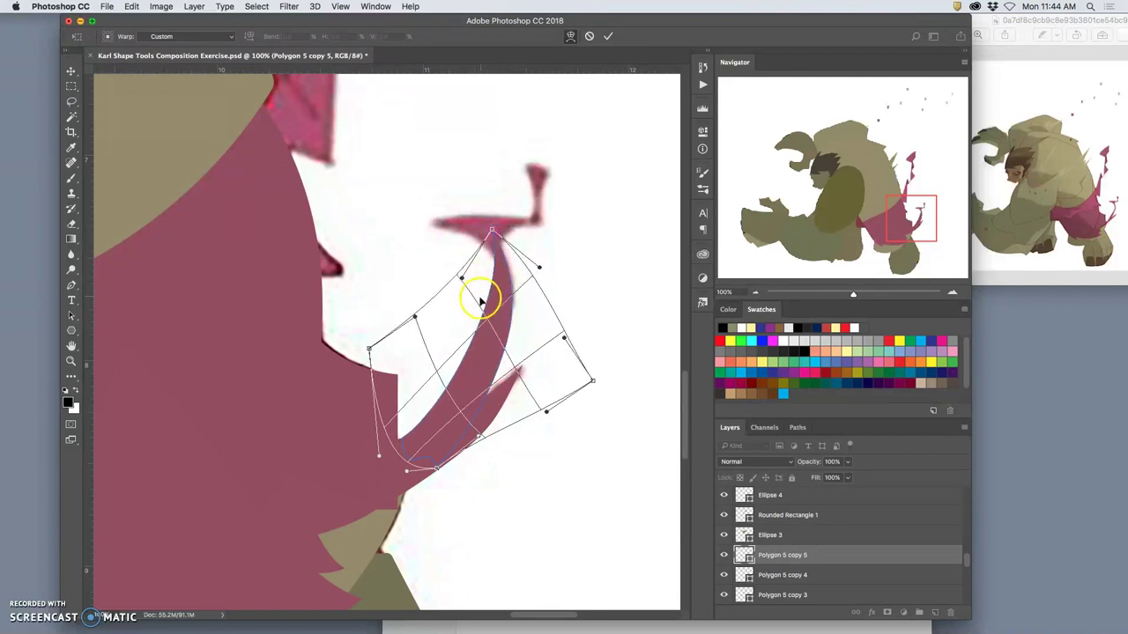
left_click_drag(478, 311, 483, 311)
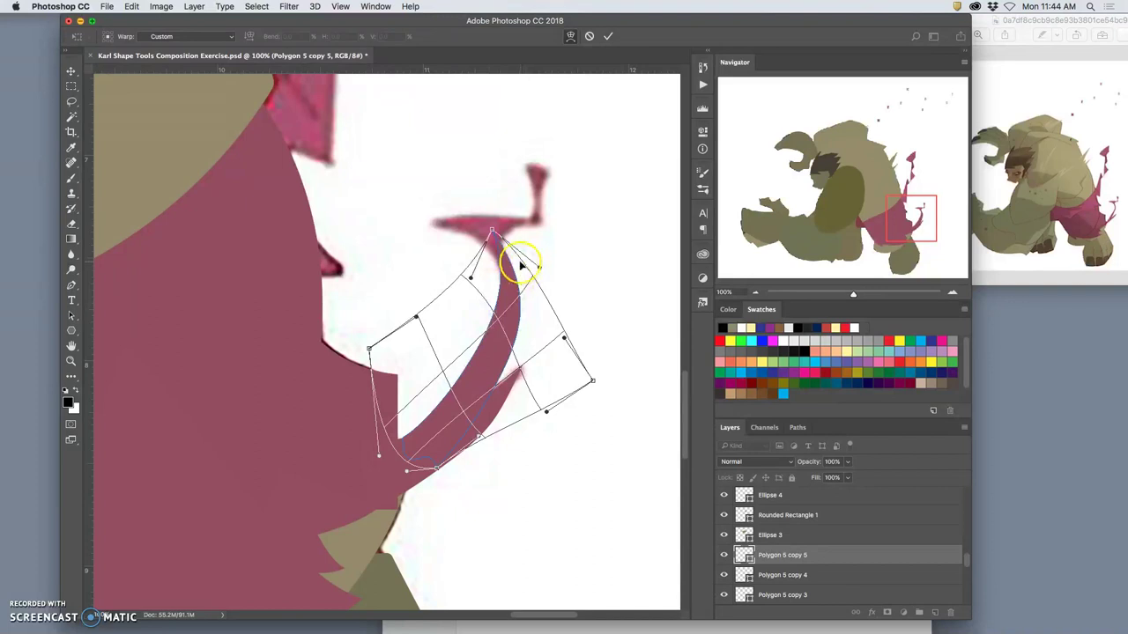
left_click_drag(534, 267, 519, 243)
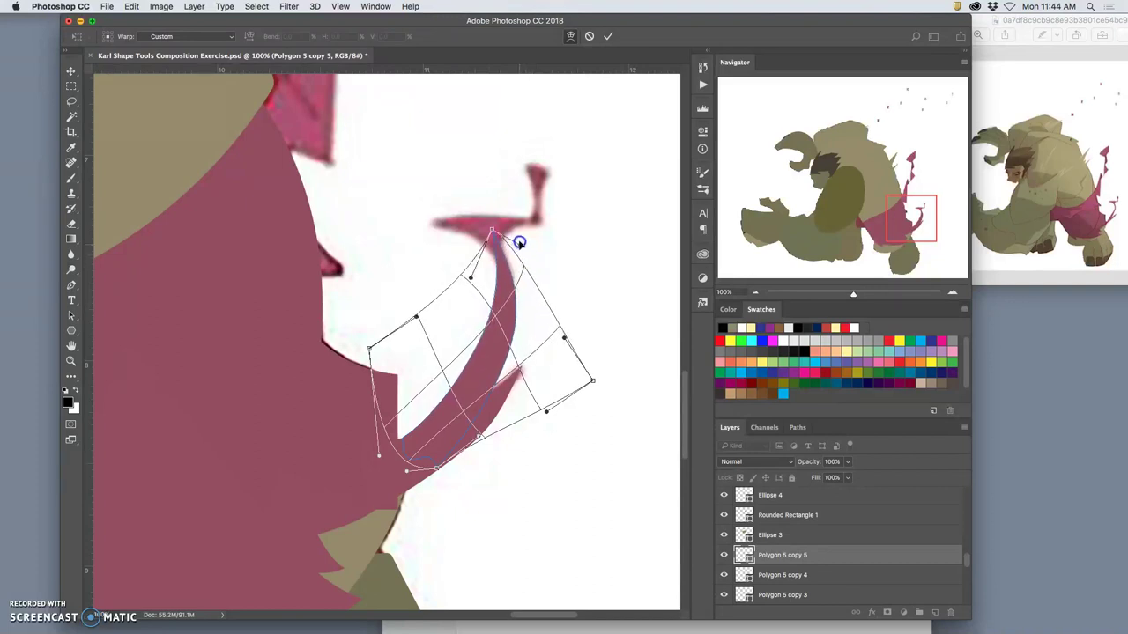
left_click_drag(593, 382, 544, 341)
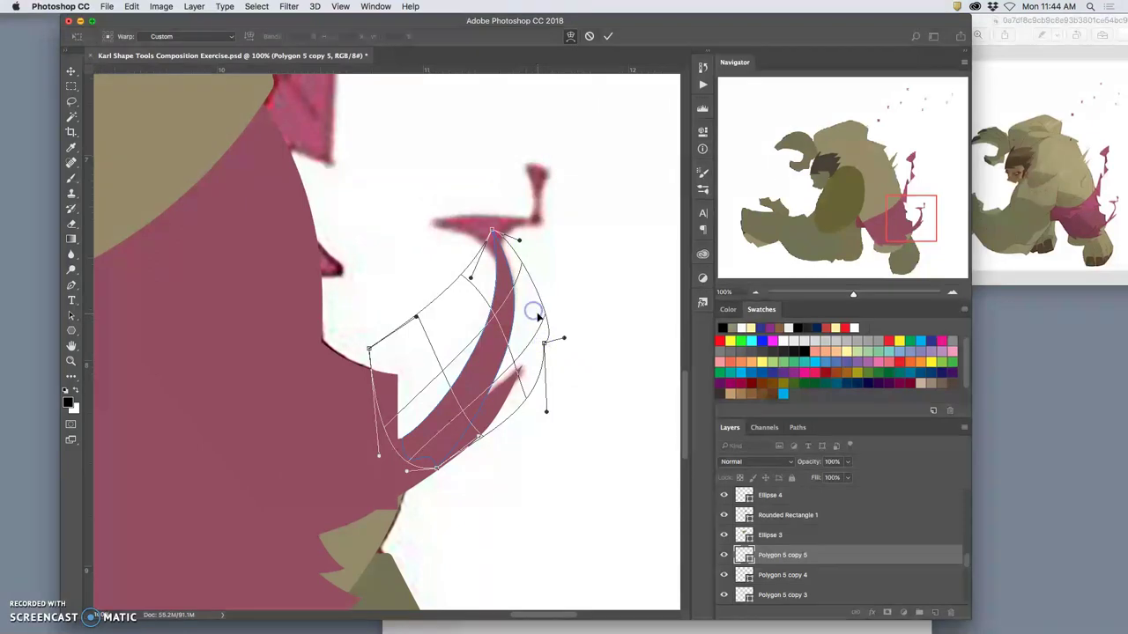
key("Return")
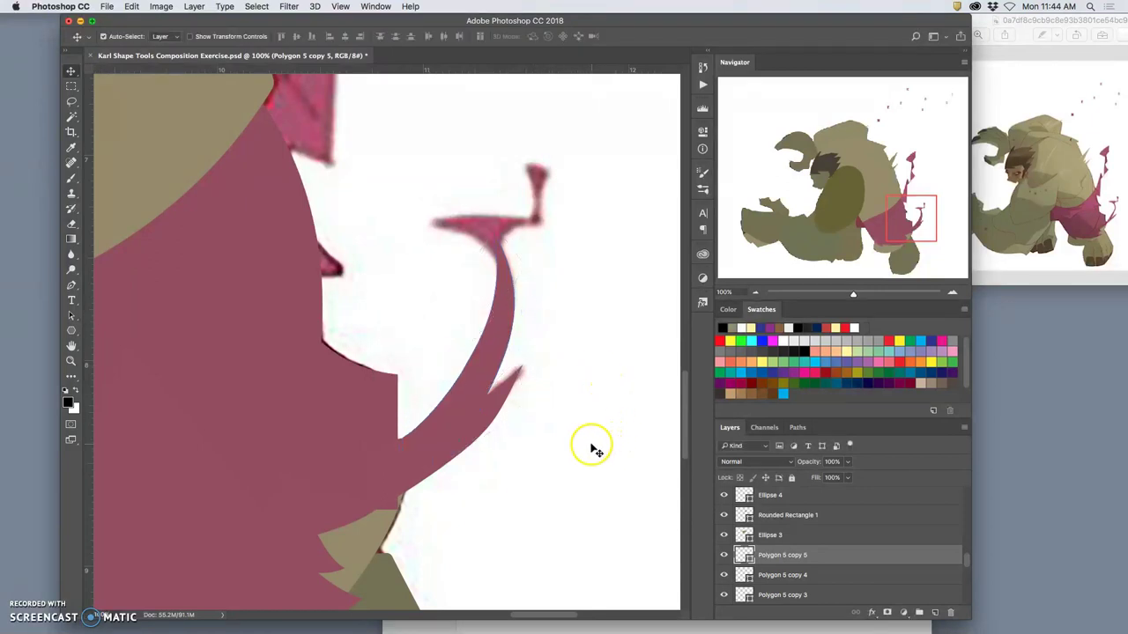
- Select the Polygon 5 tear shape on the canvas and begin transforming it
scroll(596, 450, "up", 2)
scroll(589, 442, "down", 3)
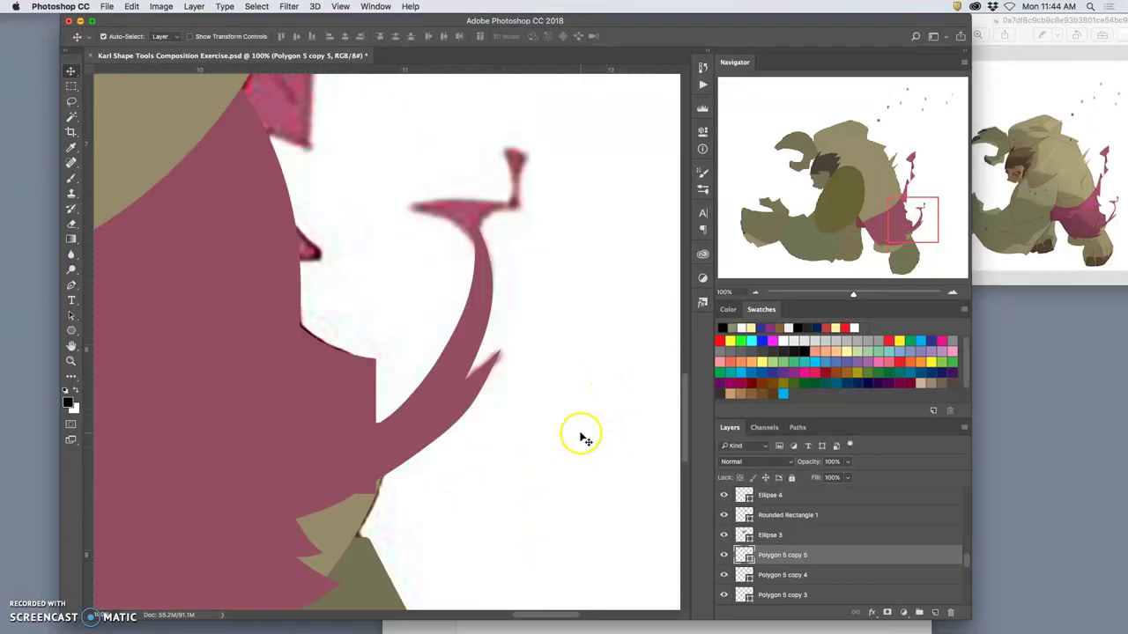
scroll(582, 438, "down", 3)
scroll(581, 437, "right", 3)
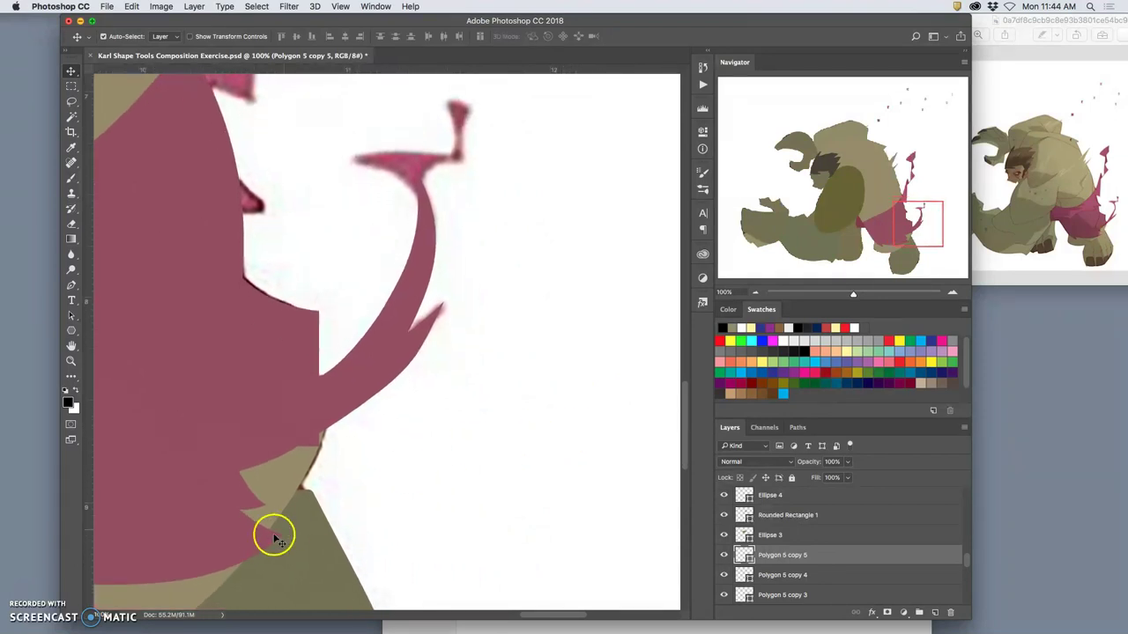
left_click(237, 542)
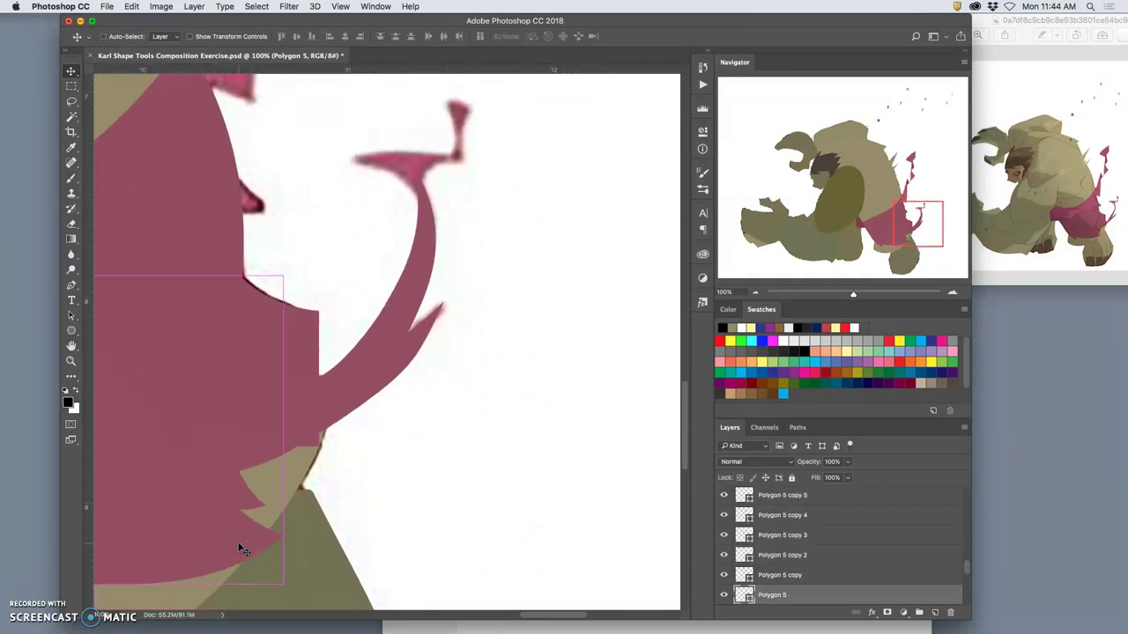
key("ctrl+t")
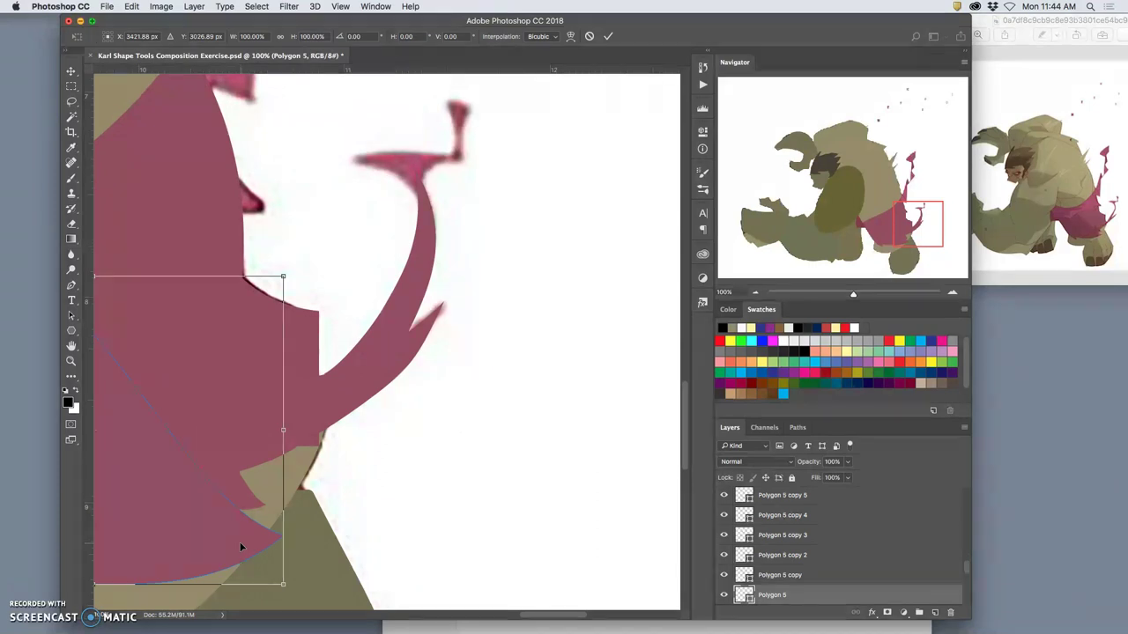
- Duplicate Polygon 5, move the copy up to the wisp's top, and rotate it nearly upside down
key("Return")
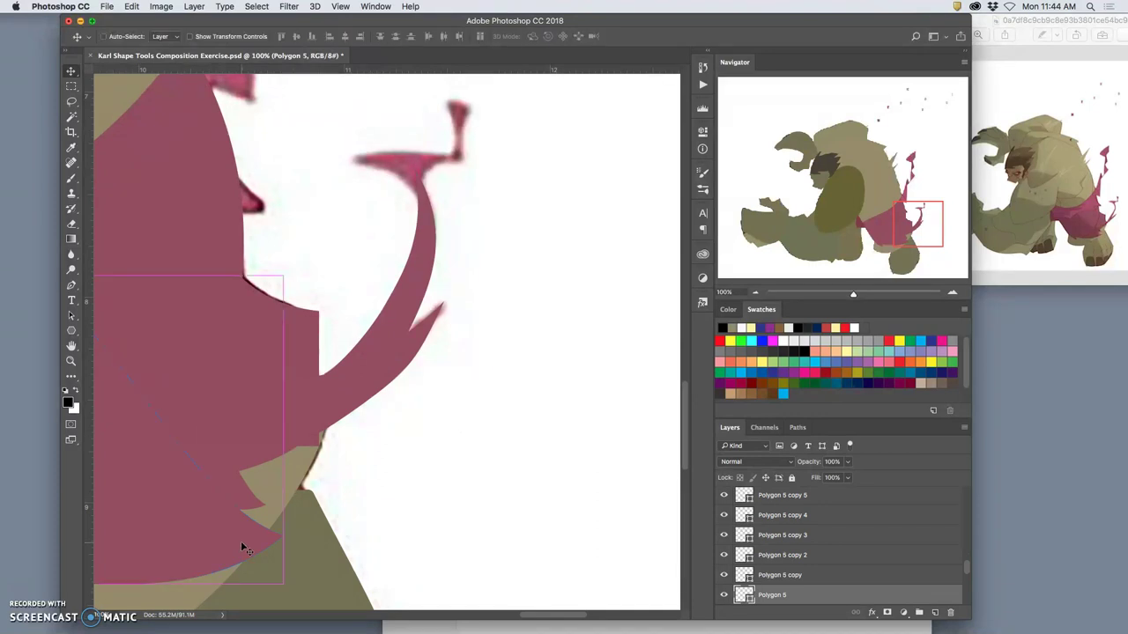
key("ctrl+alt+t")
left_click_drag(195, 456, 499, 310)
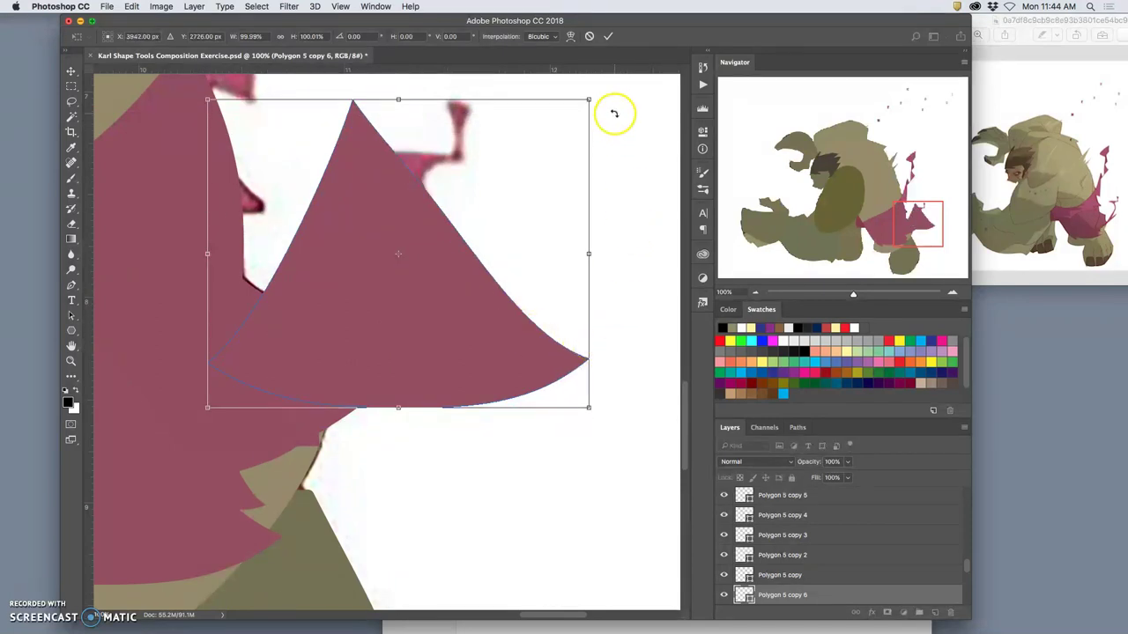
left_click_drag(603, 93, 460, 172)
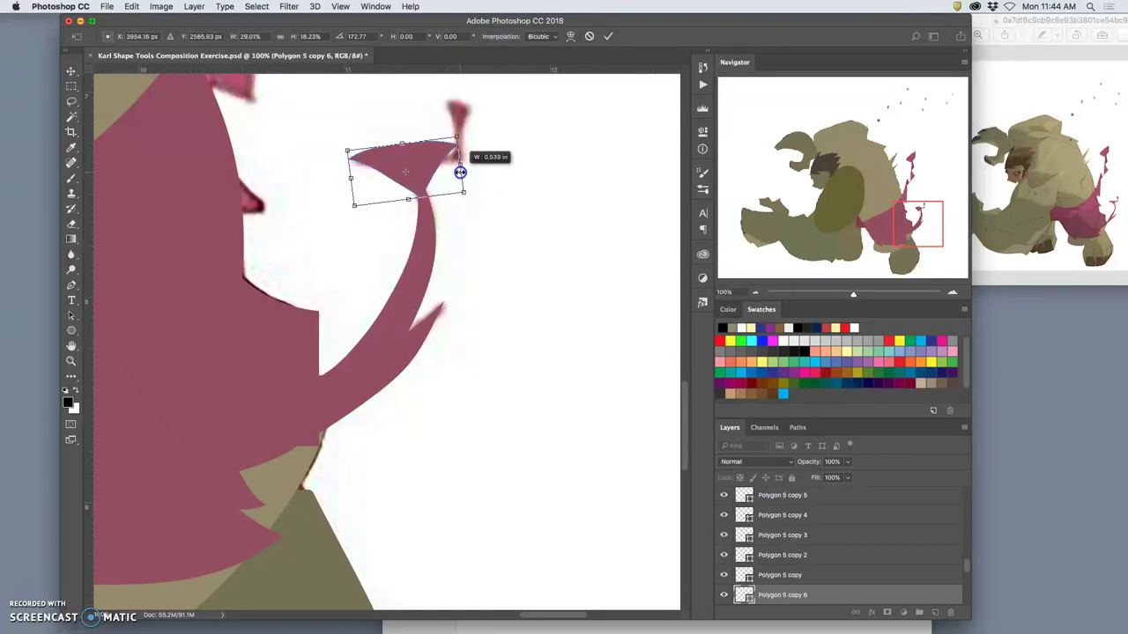
- Skew and warp the small piece into a curved cap on the hooked wisp
right_click(437, 161)
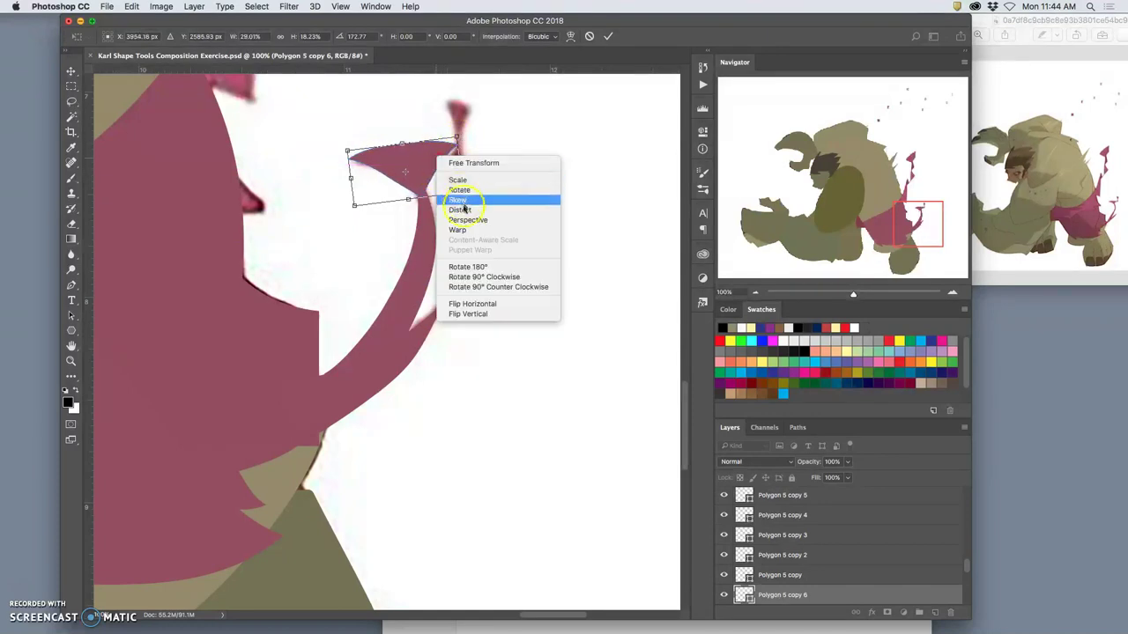
left_click(464, 209)
left_click_drag(456, 138, 459, 148)
right_click(430, 164)
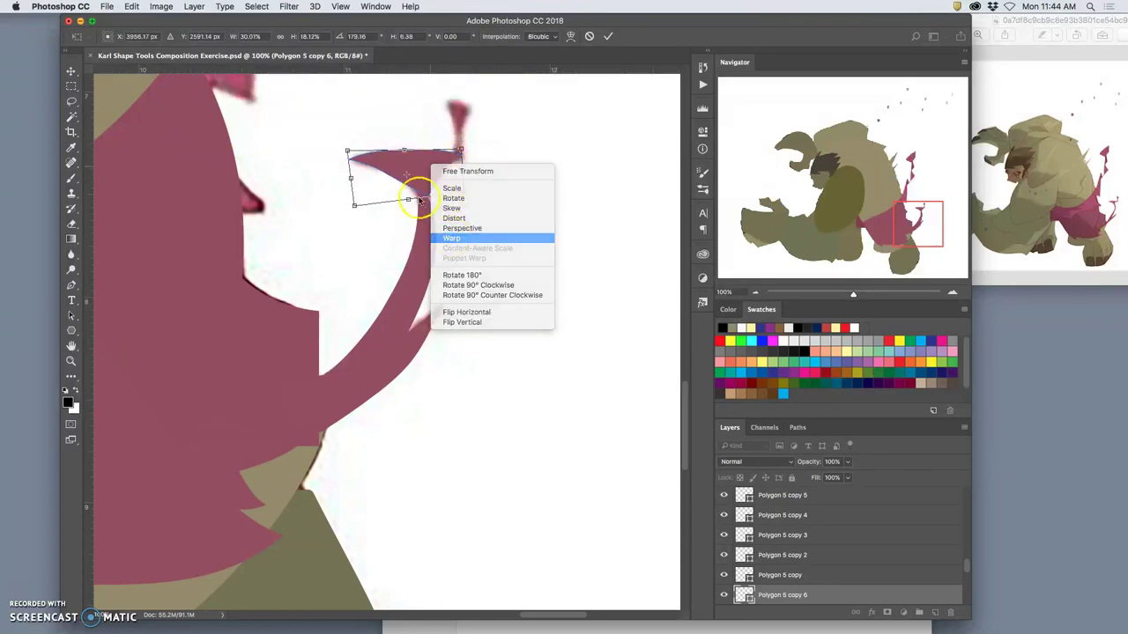
left_click(451, 238)
mouse_move(392, 179)
left_mouse_down()
mouse_move(399, 170)
mouse_move(422, 198)
mouse_move(406, 176)
left_mouse_up()
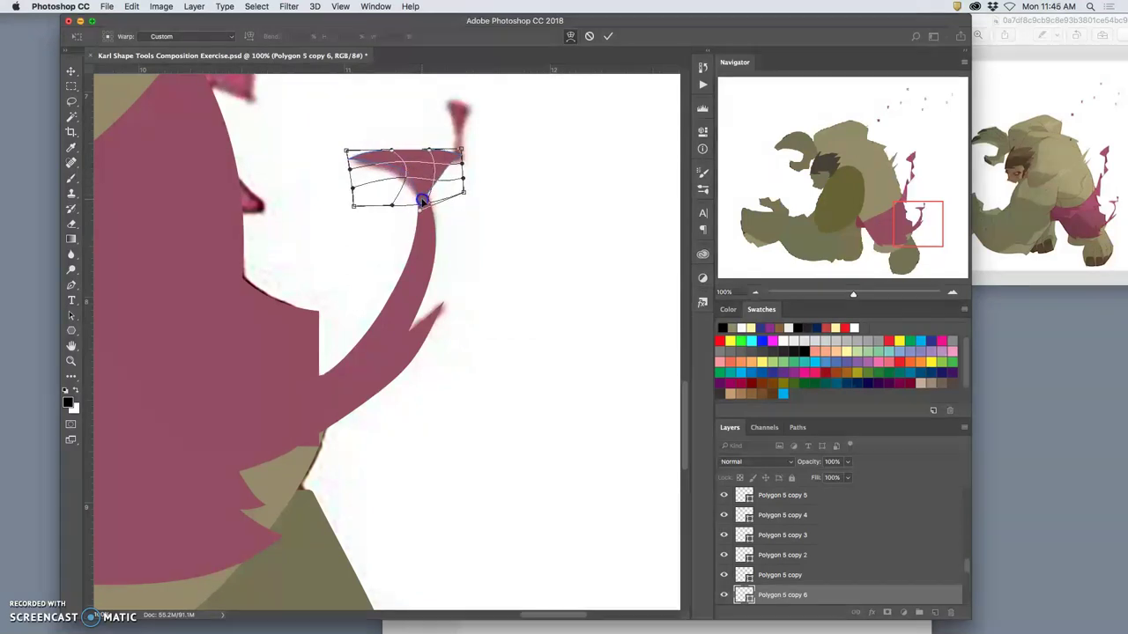
left_click_drag(447, 182, 439, 177)
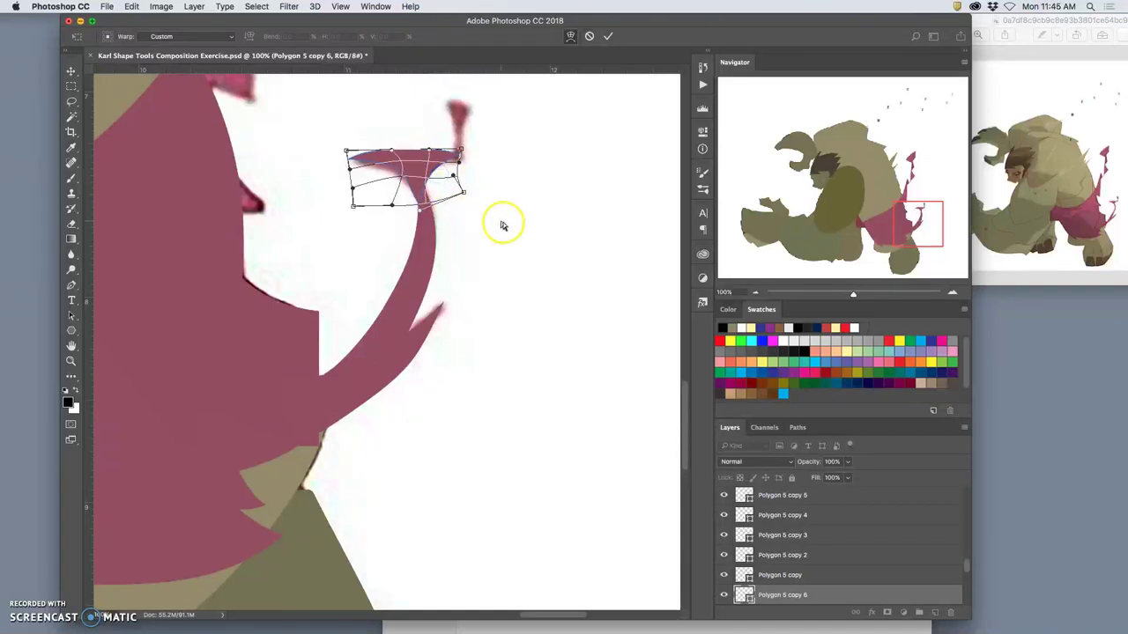
key("Return")
scroll(541, 238, "up", 2)
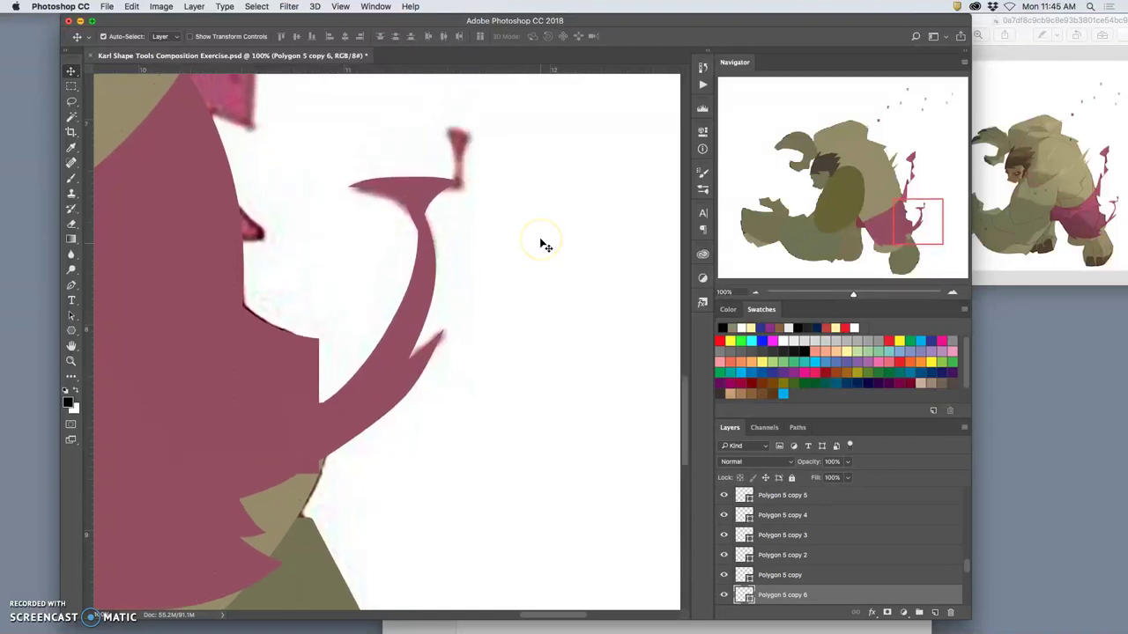
scroll(541, 244, "up", 5)
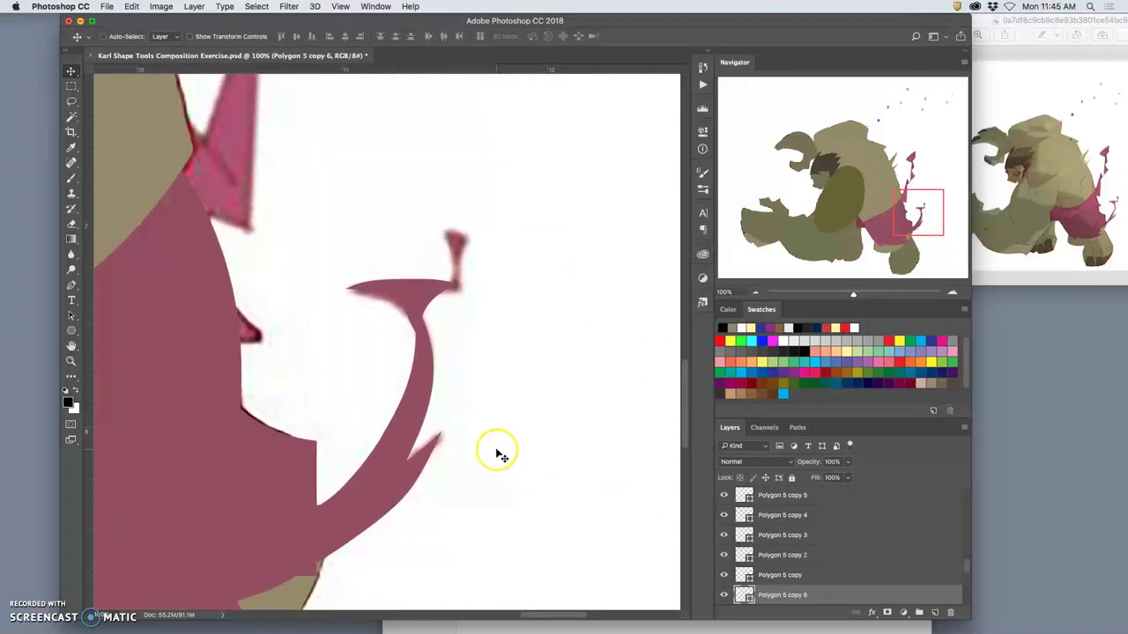
- Duplicate a tear shape, rotate the copy about -137°, and move it left
key("super+t")
left_click_drag(485, 275, 307, 259)
left_click_drag(388, 308, 262, 305)
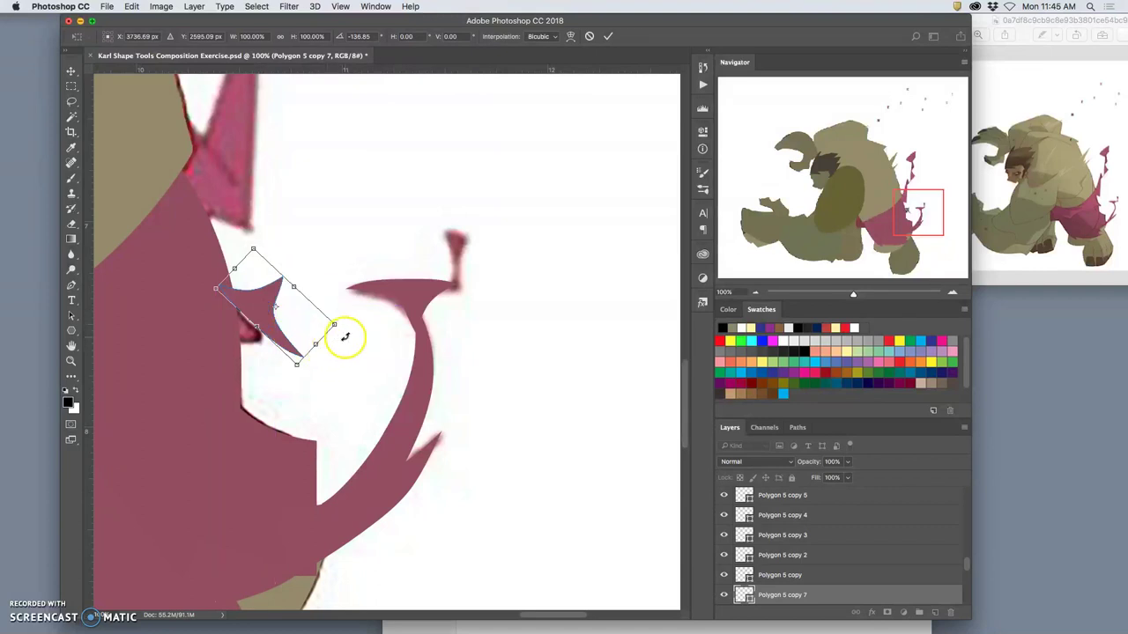